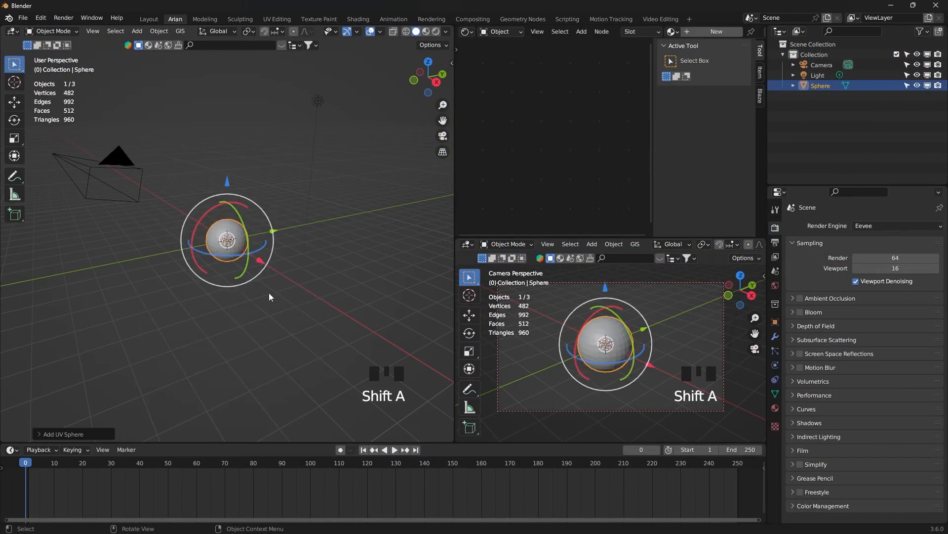
# - Scale the sphere up to roughly four times its size and add a level 2 subdivision to it
pyautogui.press('s')
pyautogui.click(12, 281)
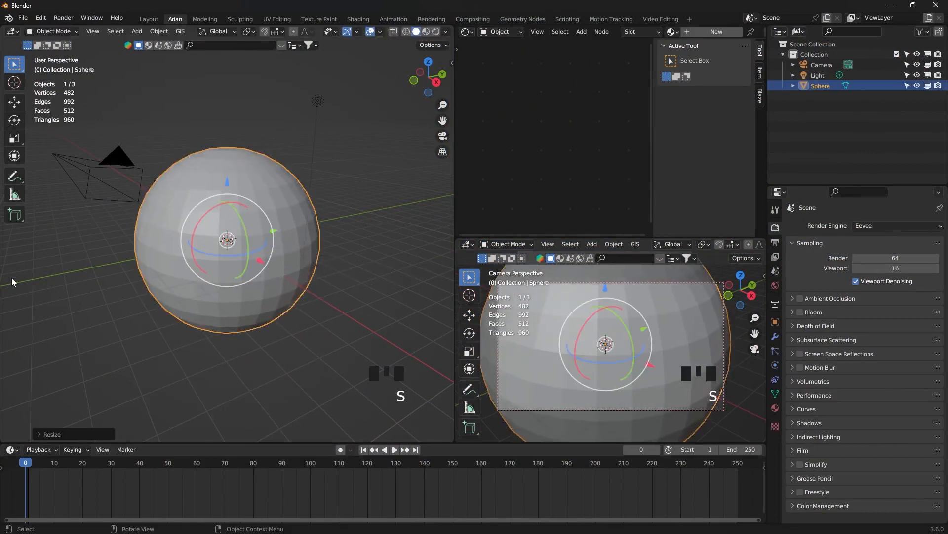
pyautogui.click(250, 191)
pyautogui.hotkey('ctrl', '2')
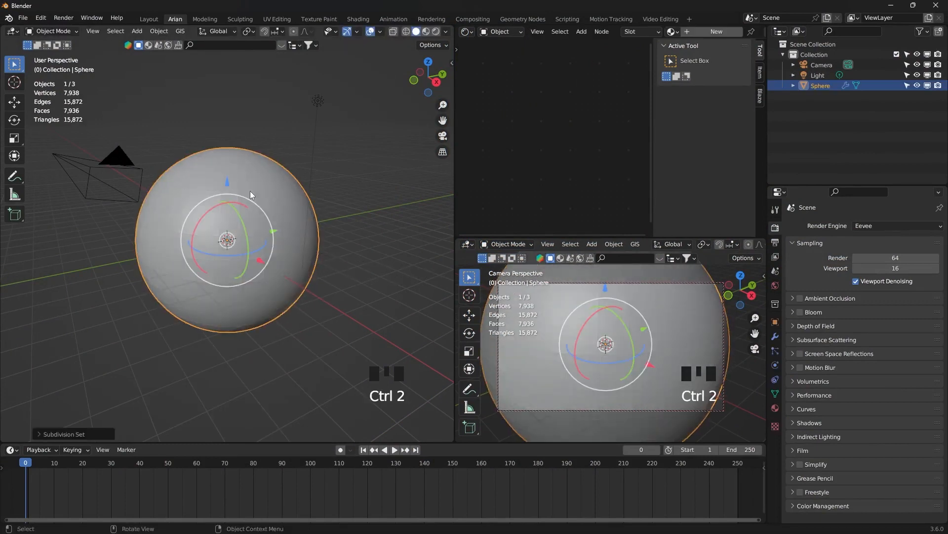
# - Shade the sphere smooth and apply all of its transforms
pyautogui.rightClick(266, 188)
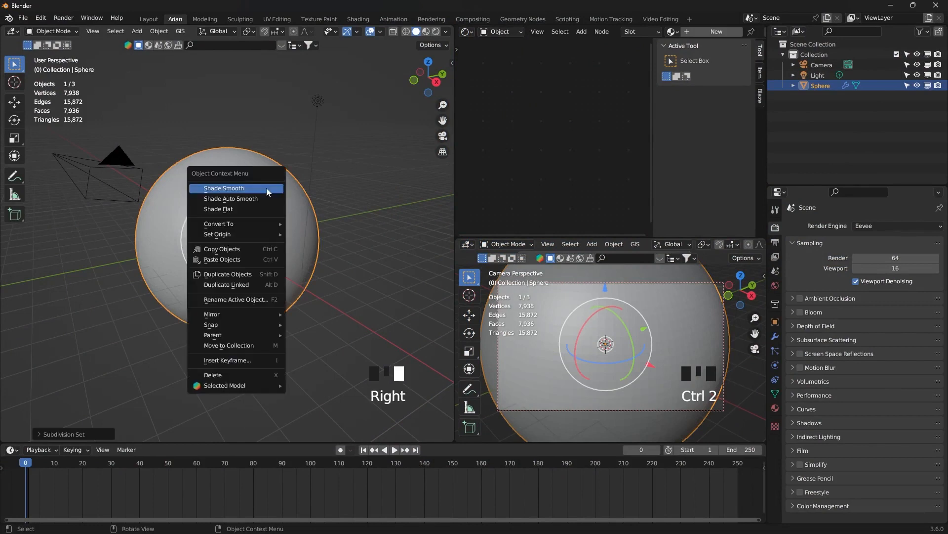
pyautogui.click(267, 187)
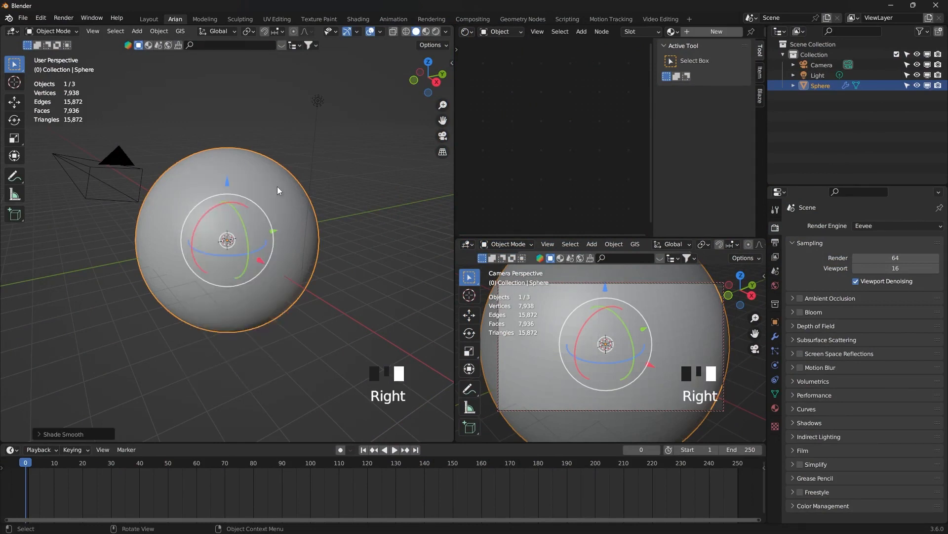
pyautogui.hotkey('ctrl', 'a')
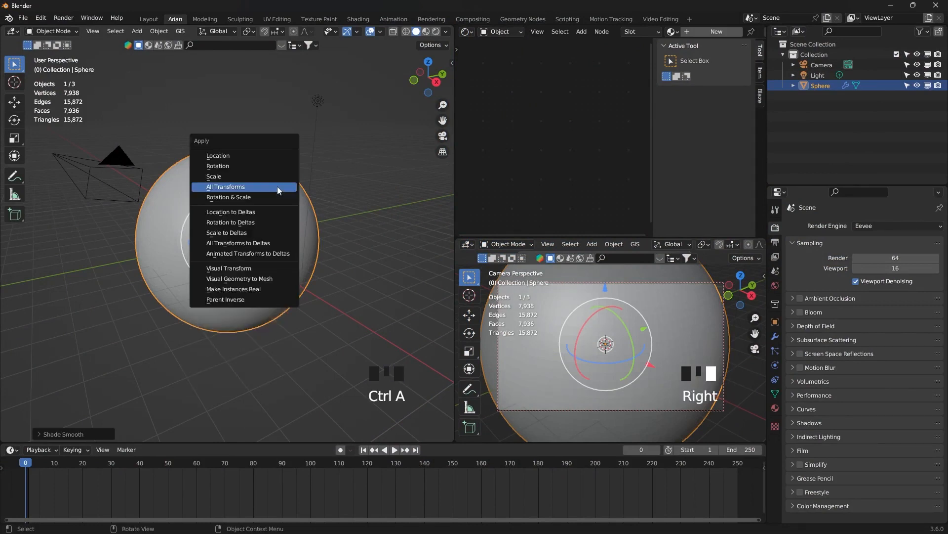
pyautogui.click(245, 186)
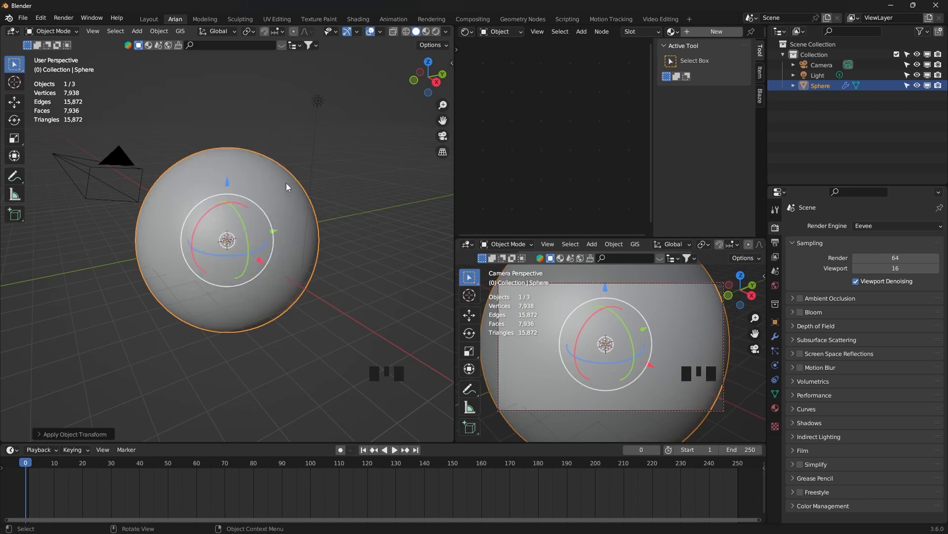
# - Create a new material for the sphere and switch to the Shading workspace
pyautogui.click(776, 408)
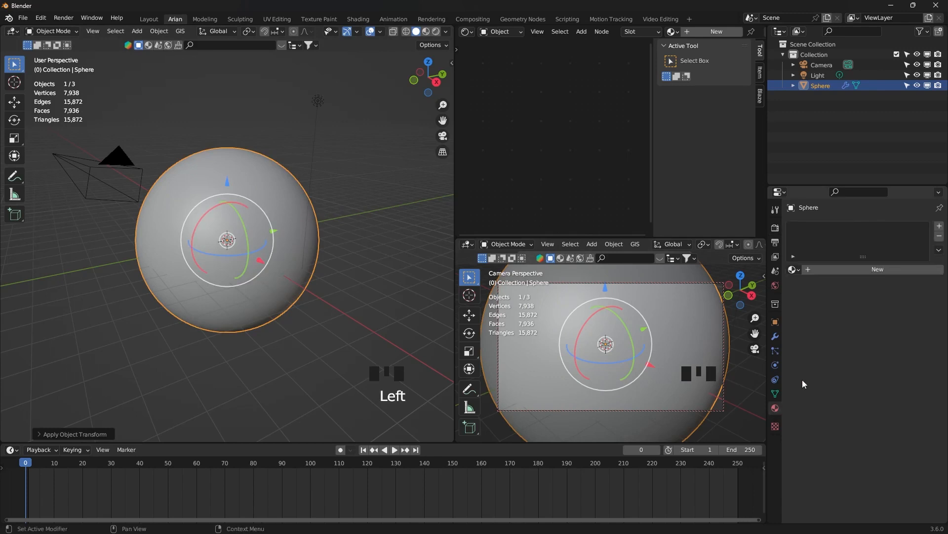
pyautogui.click(870, 268)
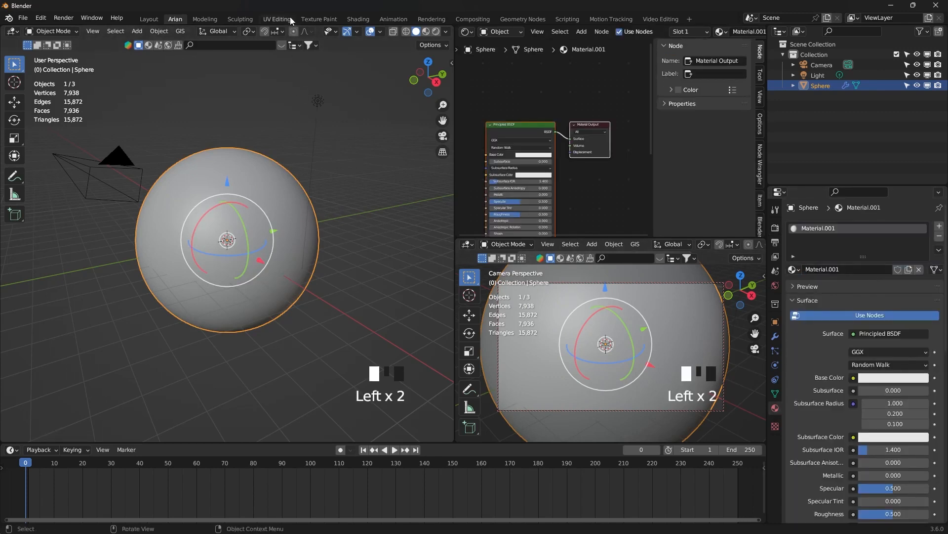
pyautogui.click(357, 19)
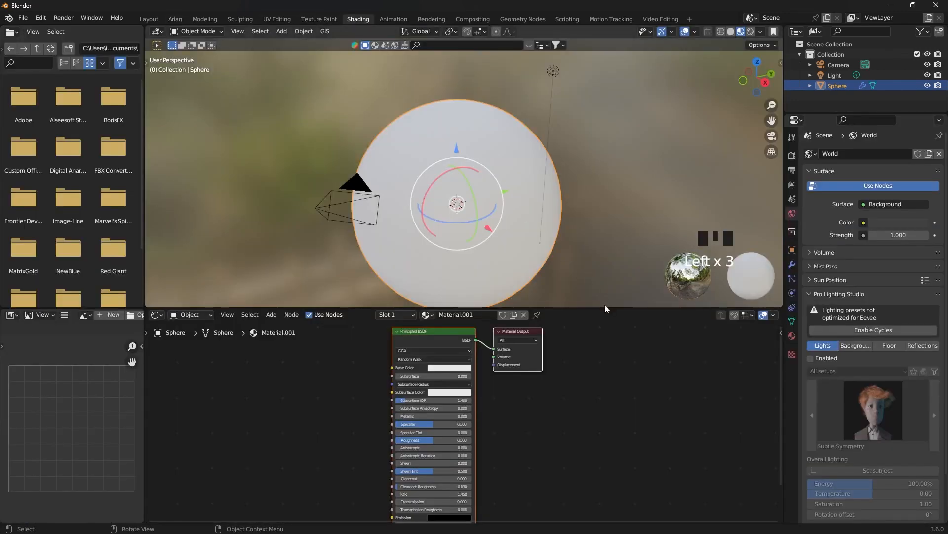
# - Enlarge the node editor and shift the Principled BSDF and Material Output nodes to make room for texture nodes
pyautogui.moveTo(605, 309); pyautogui.dragTo(608, 183)
pyautogui.moveTo(589, 232); pyautogui.dragTo(409, 347)
pyautogui.moveTo(450, 257); pyautogui.dragTo(508, 260)
pyautogui.moveTo(534, 226); pyautogui.dragTo(374, 359)
pyautogui.moveTo(441, 273); pyautogui.dragTo(510, 244)
# - Switch to the file manager's Earth texture folder and examine the Earth, cloud, color, emission and normal map images
pyautogui.hotkey('alt', 'Tab')
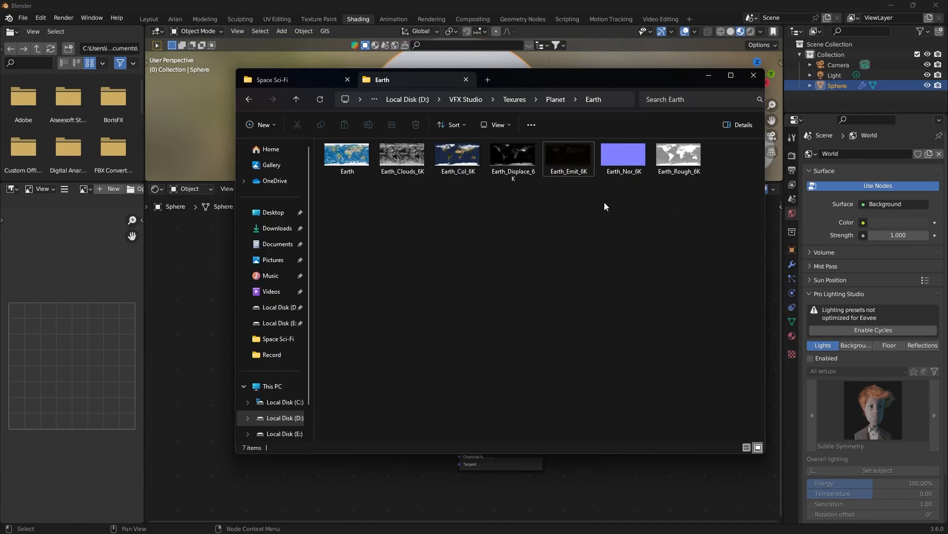
pyautogui.doubleClick(347, 156)
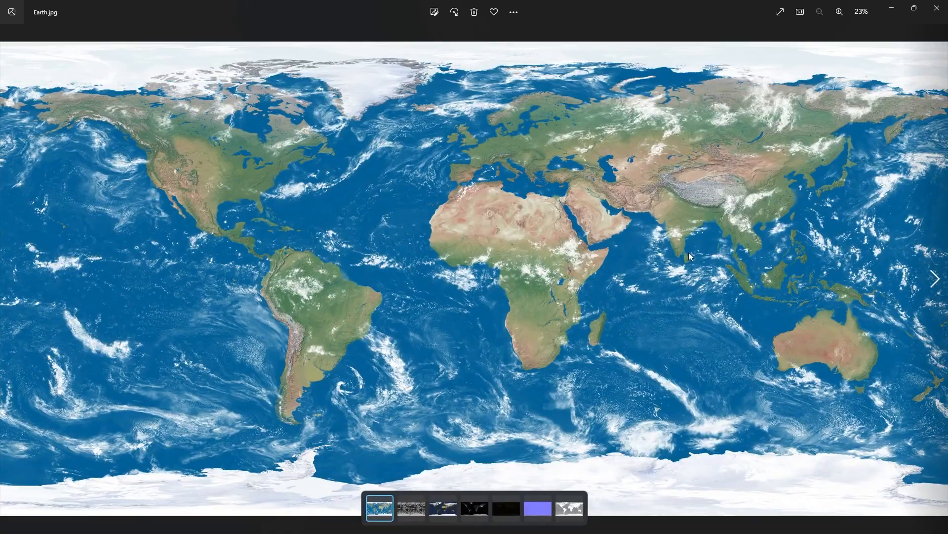
pyautogui.click(935, 279)
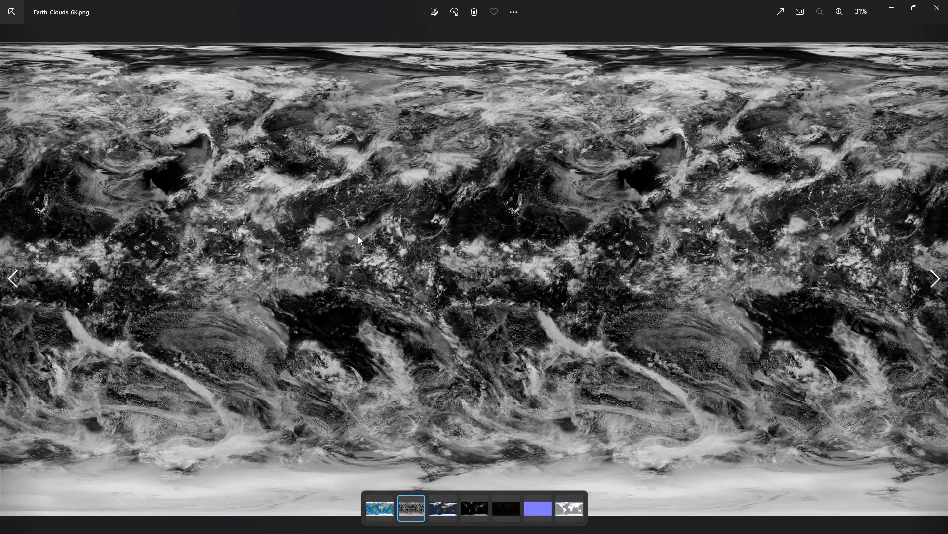
pyautogui.press('Right')
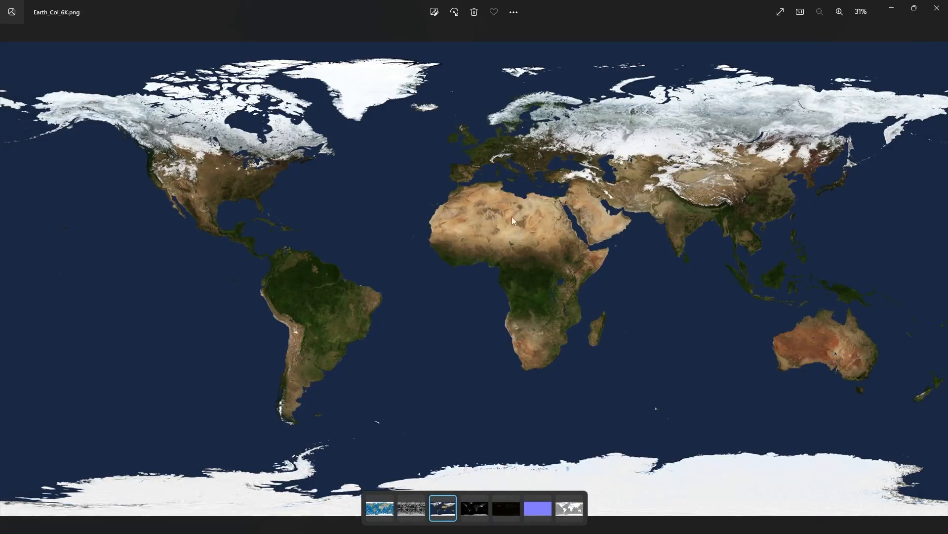
pyautogui.press('Left')
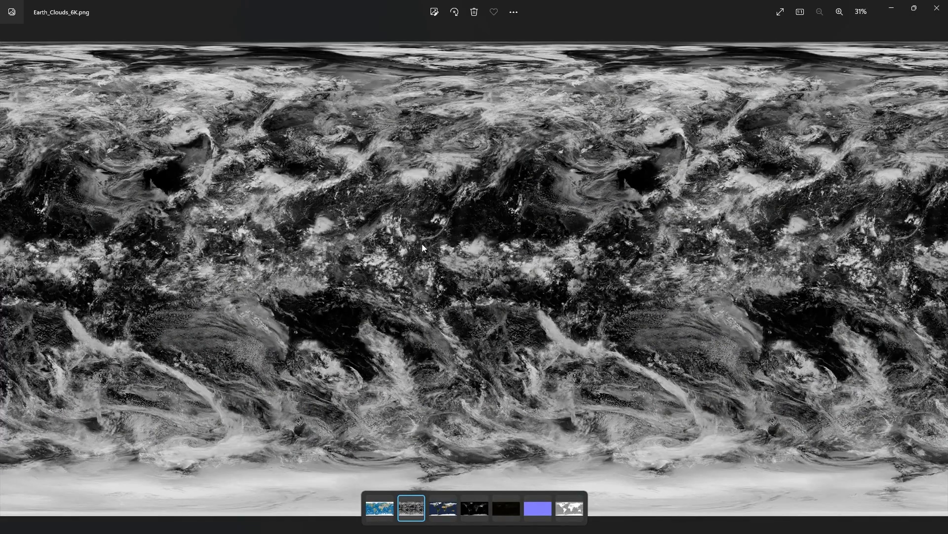
pyautogui.click(947, 277)
pyautogui.click(947, 278)
pyautogui.click(947, 278)
pyautogui.click(947, 278)
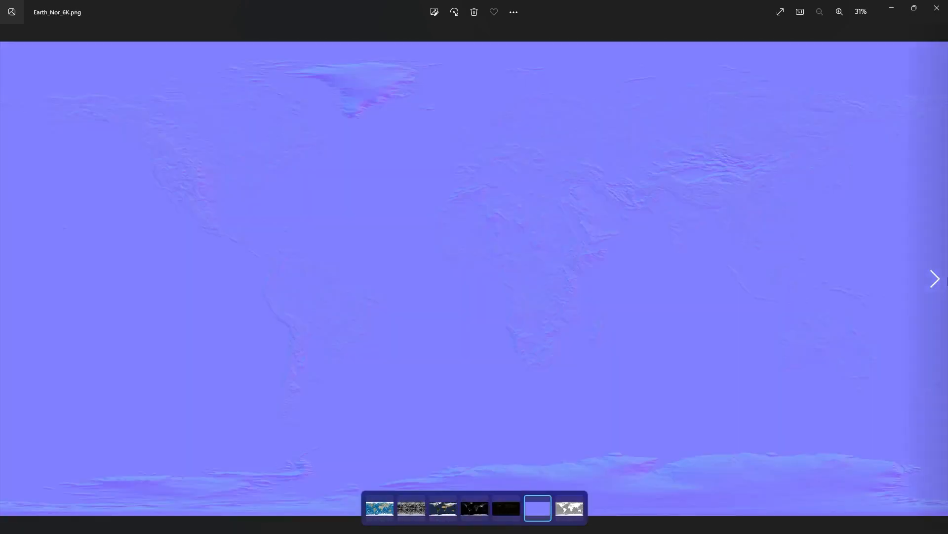
pyautogui.press('Left')
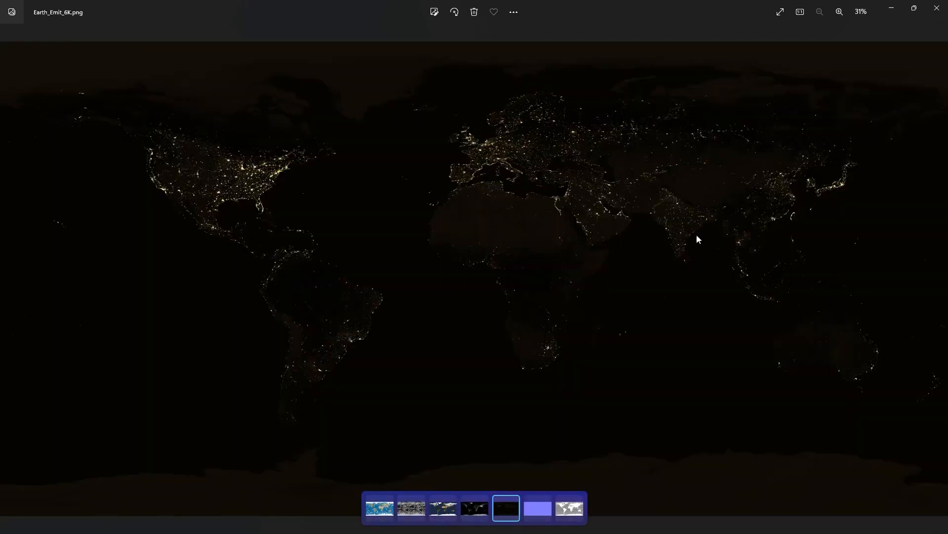
pyautogui.click(947, 243)
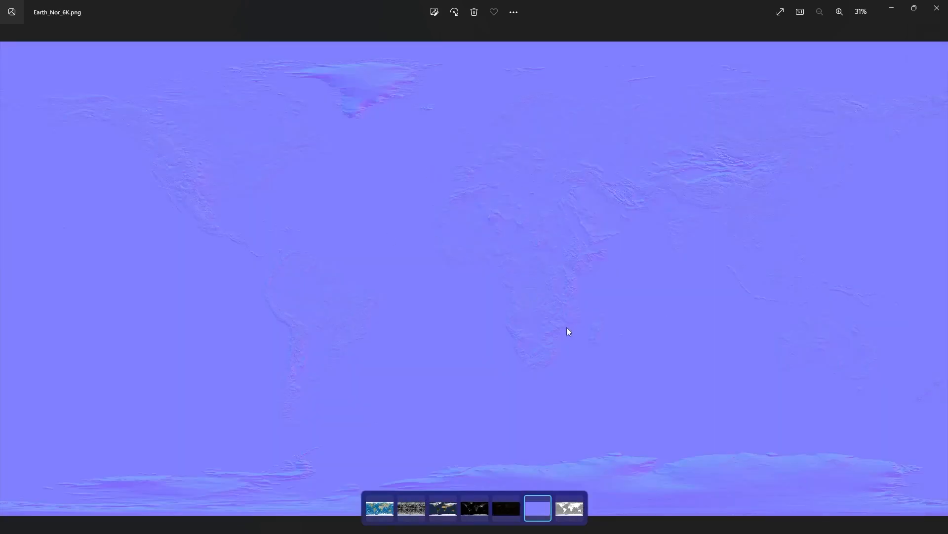
pyautogui.click(937, 8)
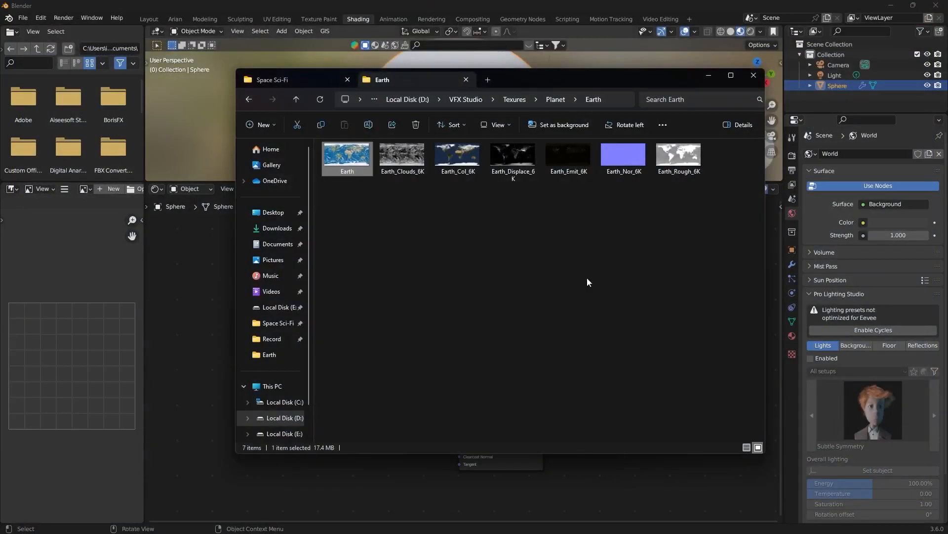
# - Bring the Earth_Col_6K image into the material as a texture node and connect its Color to the Principled BSDF's Base Color
pyautogui.click(458, 158)
pyautogui.moveTo(222, 283); pyautogui.dragTo(191, 272)
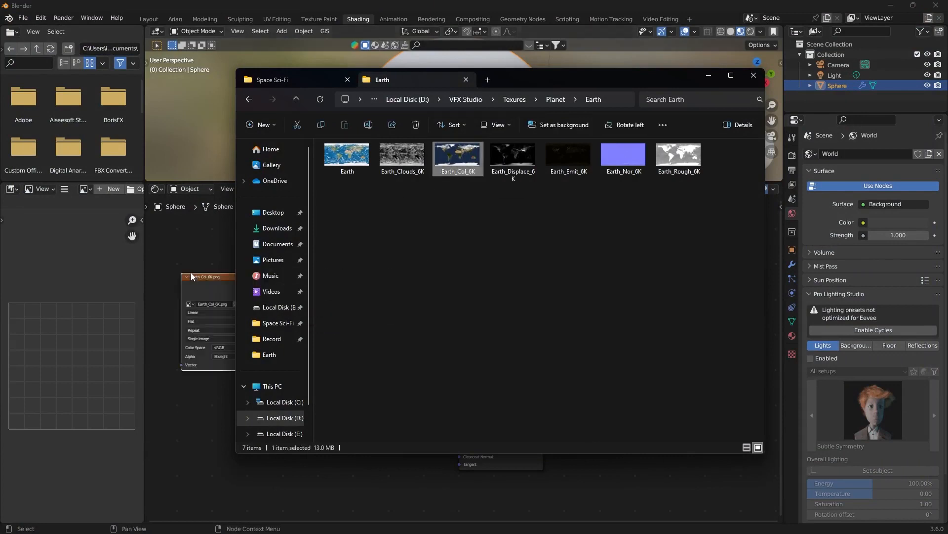
pyautogui.scroll(1, 329, 264)
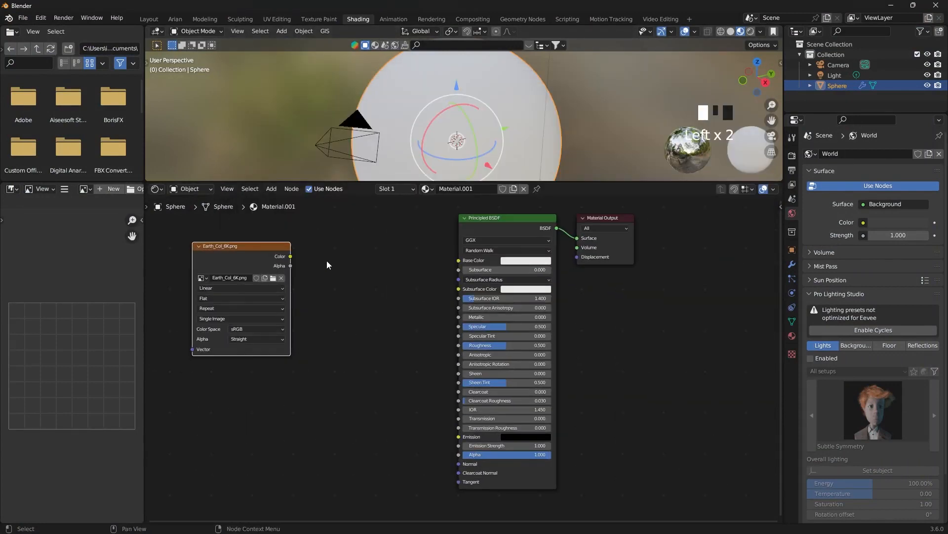
pyautogui.moveTo(290, 256); pyautogui.dragTo(459, 260)
pyautogui.click(588, 114)
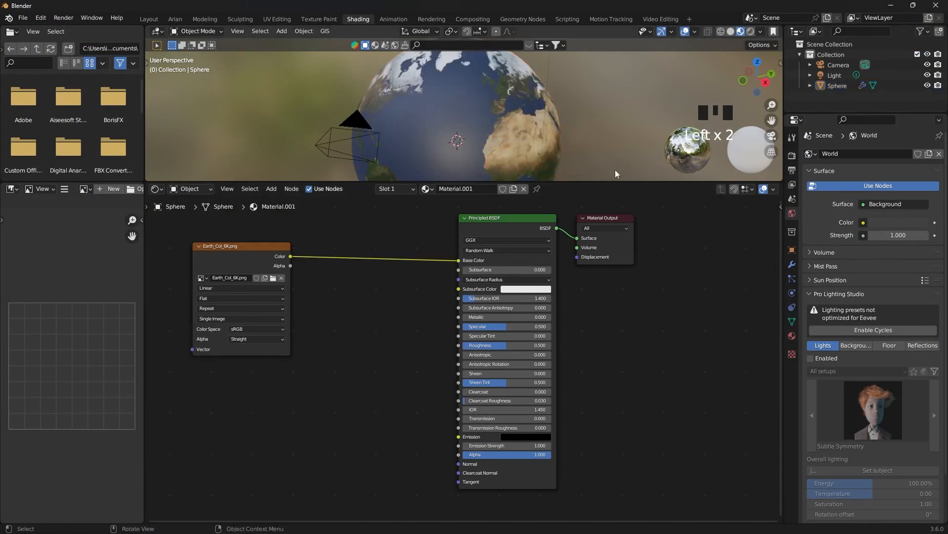
# - Bring the Earth_Nor_6K image from the Earth folder into the material as a texture node below the color texture
pyautogui.moveTo(617, 181); pyautogui.dragTo(617, 270)
pyautogui.moveTo(576, 176); pyautogui.dragTo(575, 242, button='middle')
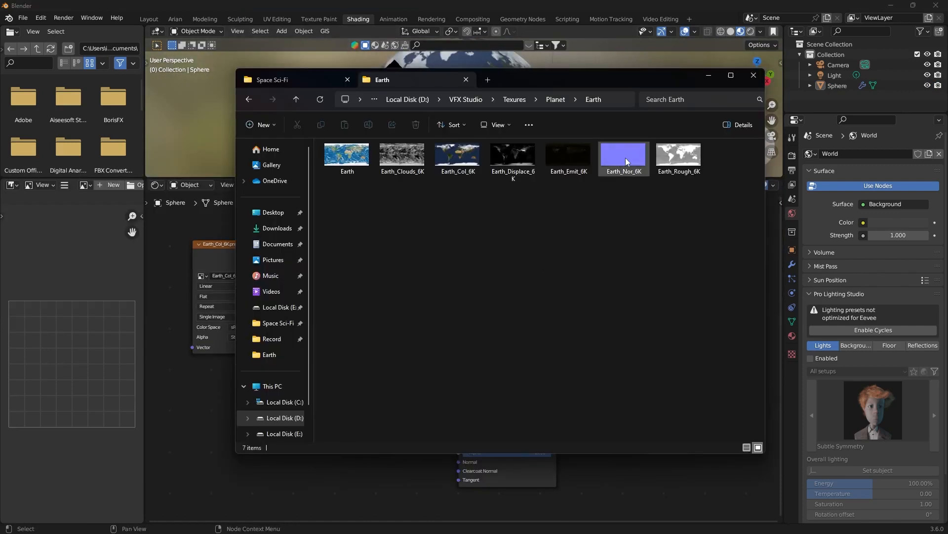
pyautogui.moveTo(625, 158); pyautogui.dragTo(204, 385)
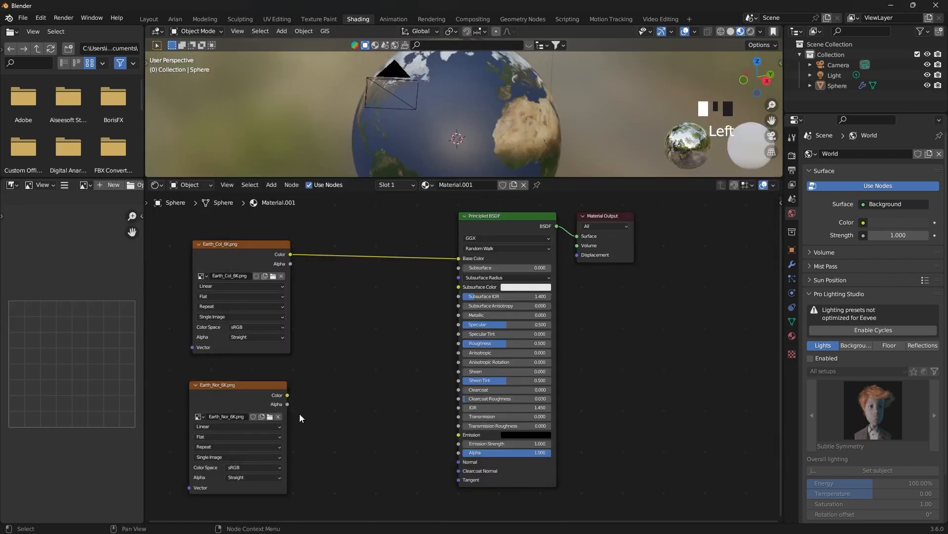
# - Add a Normal Map node and wire it between the Earth_Nor_6K texture's Color and the Principled BSDF's Normal input
pyautogui.moveTo(311, 408); pyautogui.dragTo(325, 357, button='middle')
pyautogui.hotkey('shift', 'a')
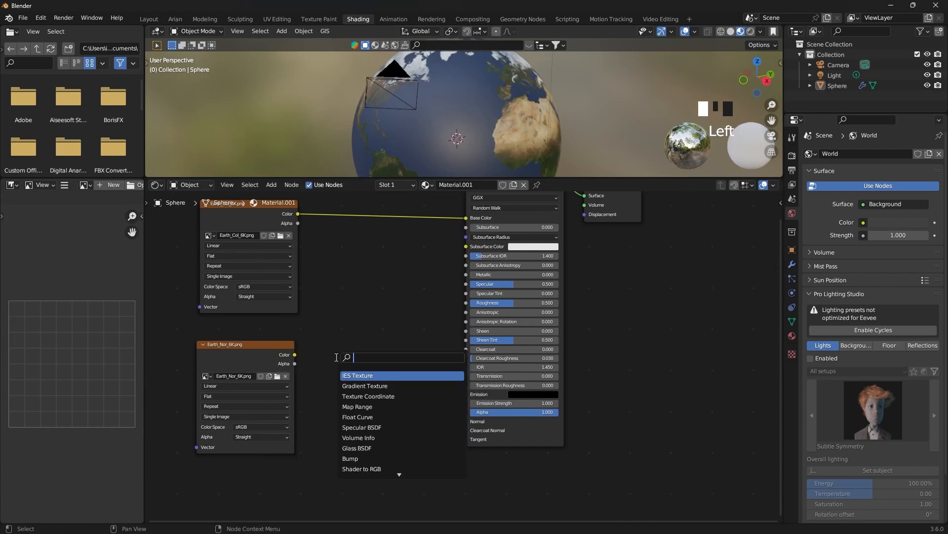
pyautogui.write('nor')
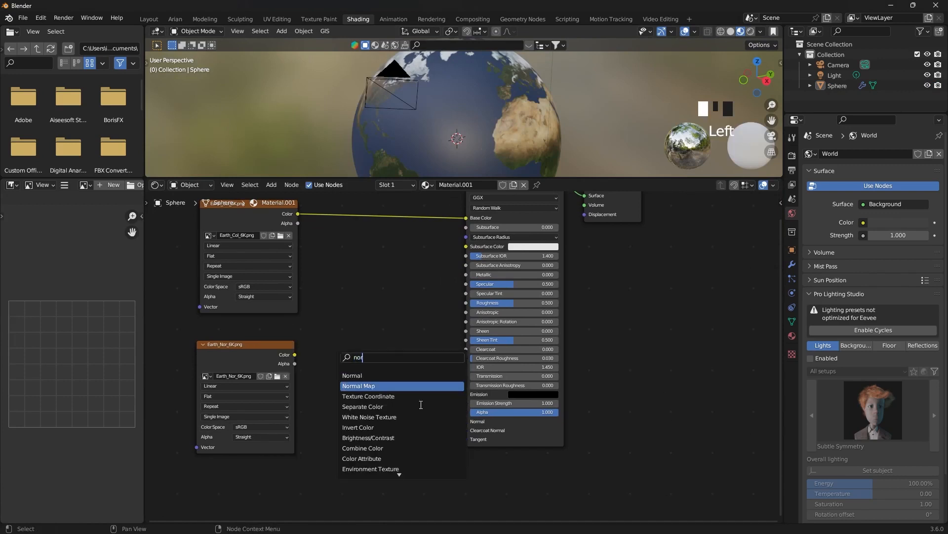
pyautogui.click(414, 385)
pyautogui.click(392, 386)
pyautogui.scroll(2, 395, 385)
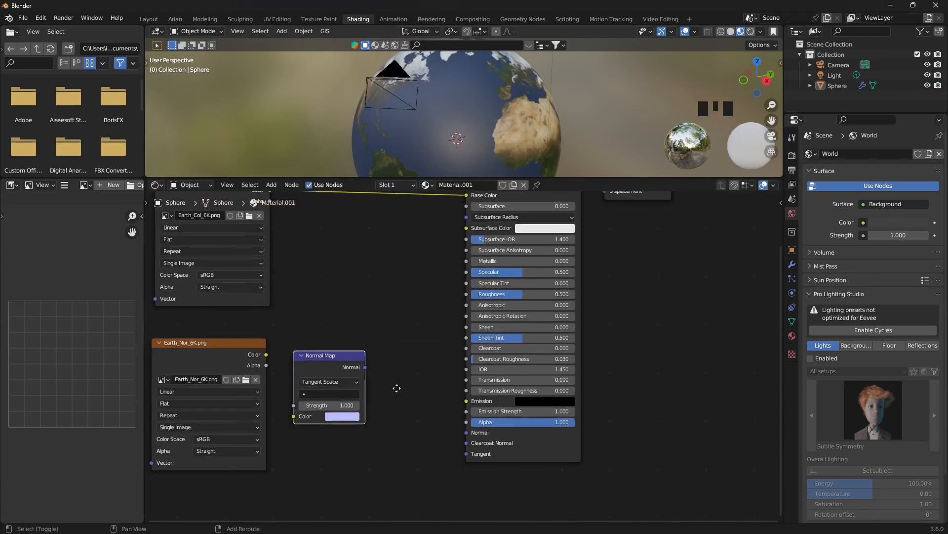
pyautogui.moveTo(413, 354); pyautogui.dragTo(429, 357)
pyautogui.moveTo(322, 342); pyautogui.dragTo(366, 407)
pyautogui.moveTo(437, 359); pyautogui.dragTo(522, 421)
# - Try a strength of 7.9 on the Normal Map node and check the relief on the globe
pyautogui.scroll(4, 524, 115)
pyautogui.scroll(-3, 514, 117)
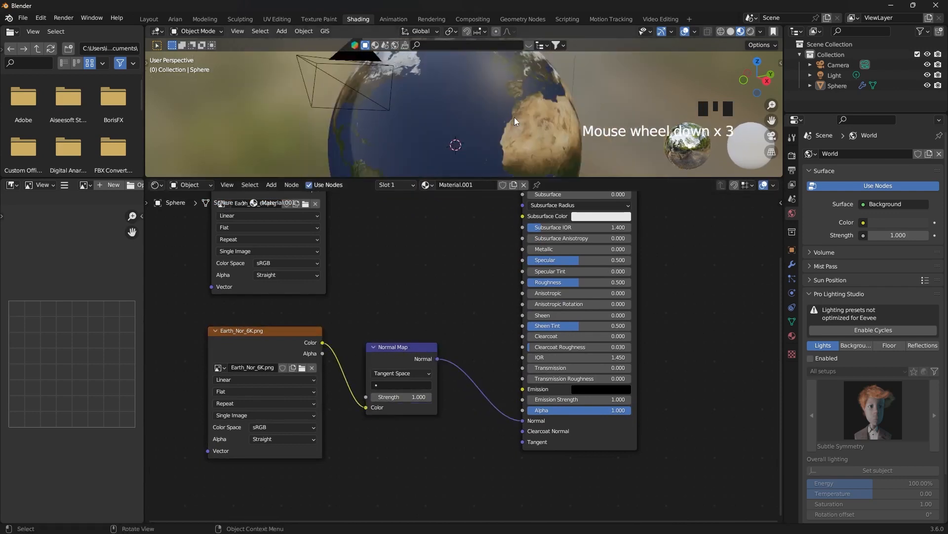
pyautogui.keyDown('shift'); pyautogui.moveTo(514, 117); pyautogui.dragTo(512, 70, button='middle'); pyautogui.keyUp('shift')
pyautogui.moveTo(397, 396); pyautogui.dragTo(427, 396)
pyautogui.keyDown('shift'); pyautogui.moveTo(487, 125); pyautogui.dragTo(468, 96, button='middle'); pyautogui.keyUp('shift')
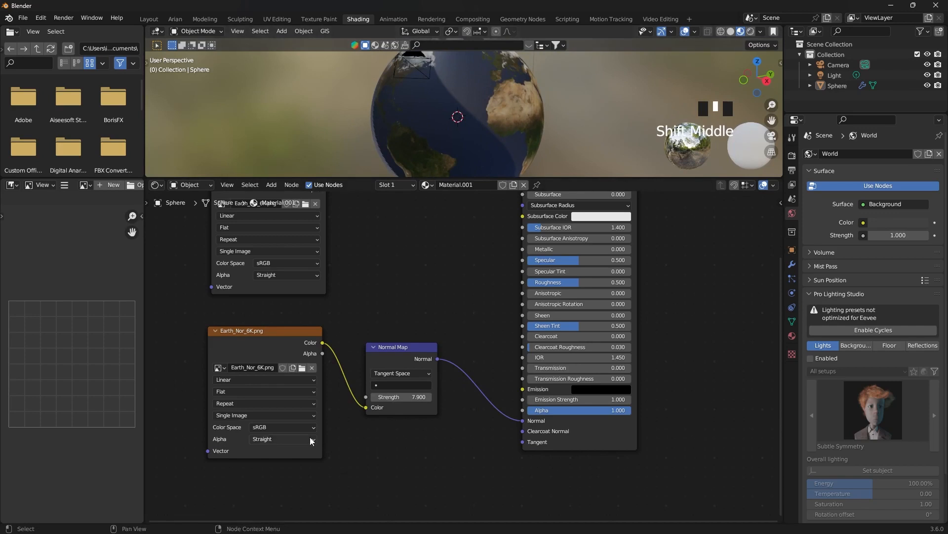
# - Set the Earth_Nor_6K texture's color space to Non-Color
pyautogui.scroll(1, 310, 436)
pyautogui.click(252, 438)
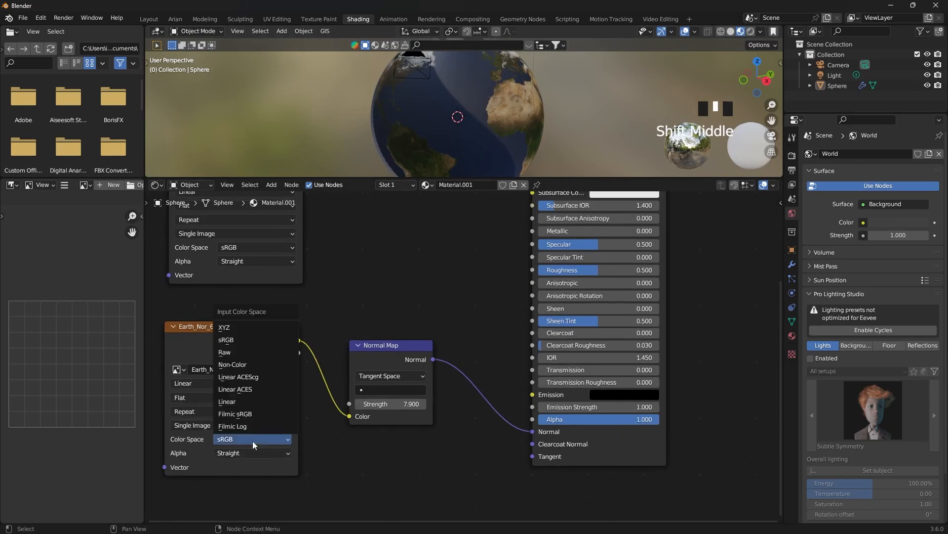
pyautogui.click(241, 367)
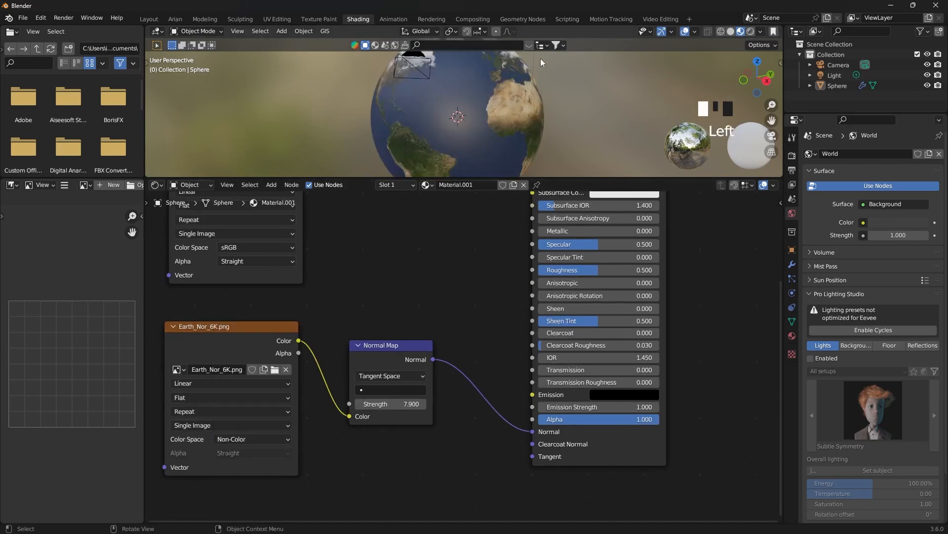
# - Try Normal Map strengths of 2 and 8 while checking the surface relief on the globe up close
pyautogui.scroll(4, 541, 59)
pyautogui.keyDown('shift'); pyautogui.moveTo(517, 93); pyautogui.dragTo(475, 158, button='middle'); pyautogui.keyUp('shift')
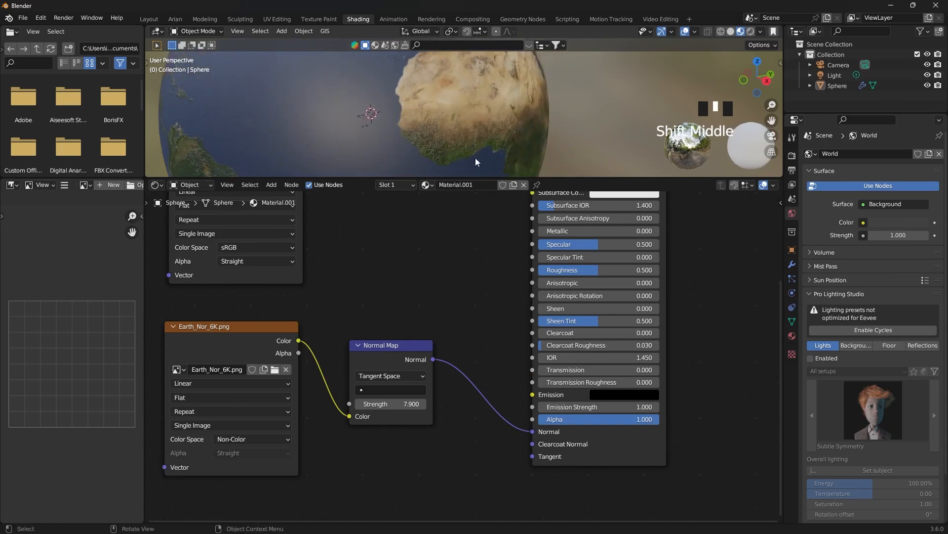
pyautogui.click(413, 404)
pyautogui.write('2')
pyautogui.click(434, 296)
pyautogui.scroll(3, 499, 112)
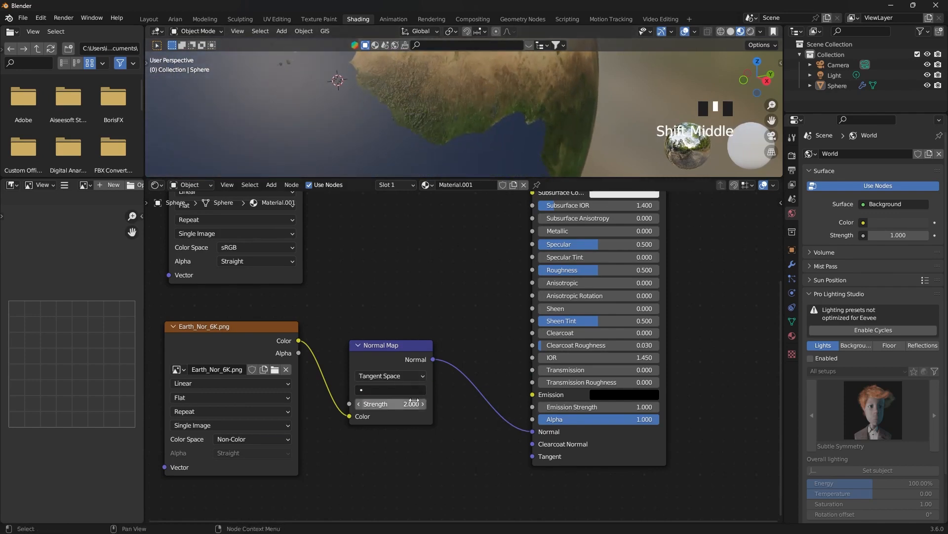
pyautogui.moveTo(409, 405); pyautogui.dragTo(555, 405)
pyautogui.moveTo(464, 121)
pyautogui.keyDown('shift'); pyautogui.mouseDown(button='middle')
pyautogui.moveTo(472, 135)
pyautogui.moveTo(465, 129)
pyautogui.mouseUp(button='middle'); pyautogui.keyUp('shift')
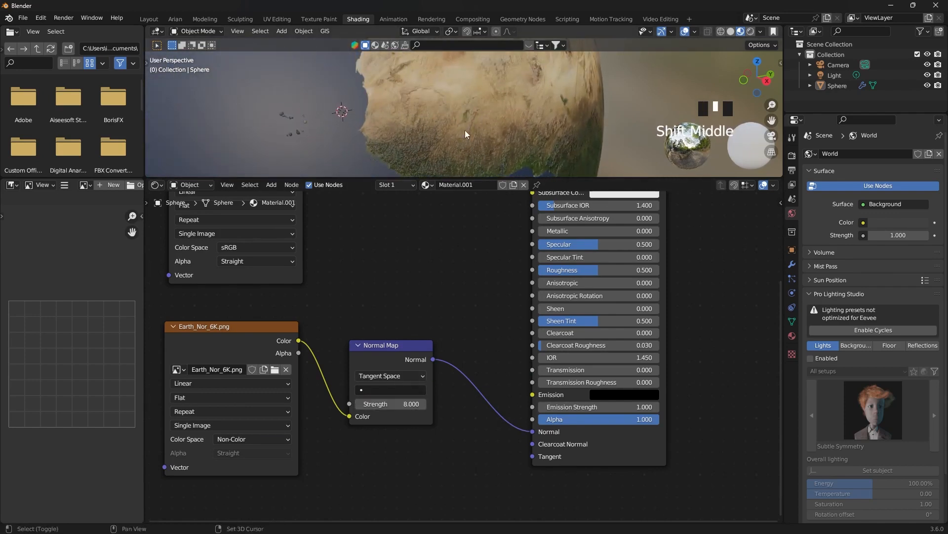
# - Set the Normal Map node's strength to 3
pyautogui.click(413, 404)
pyautogui.write('3')
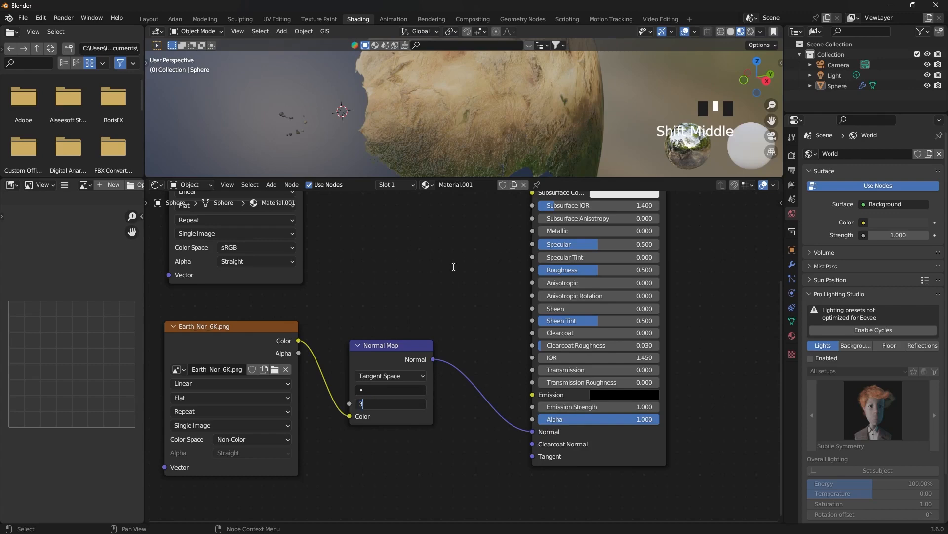
pyautogui.click(452, 265)
pyautogui.scroll(-5, 452, 266)
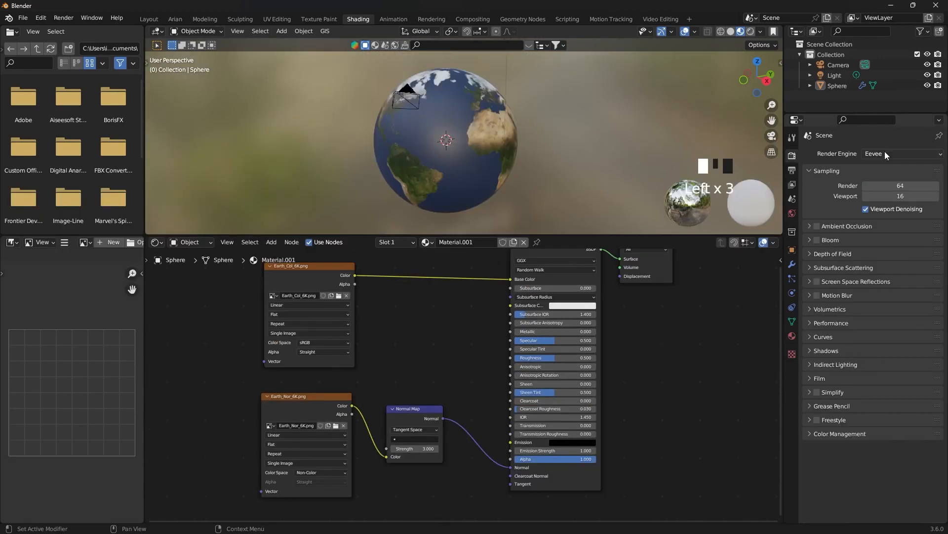
# - Set the render engine to Cycles with GPU Compute as the device and show the viewport in Rendered shading
pyautogui.click(885, 151)
pyautogui.click(880, 184)
pyautogui.click(882, 181)
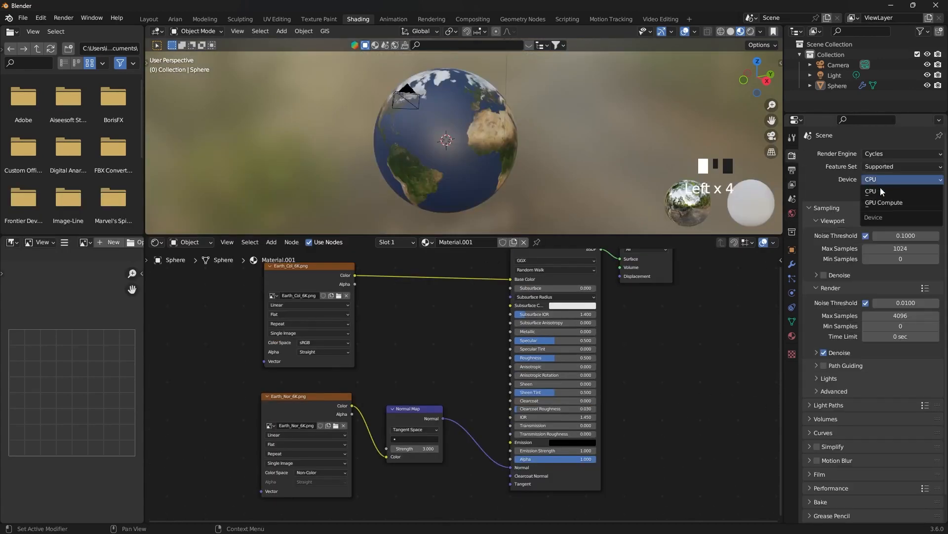
pyautogui.click(882, 203)
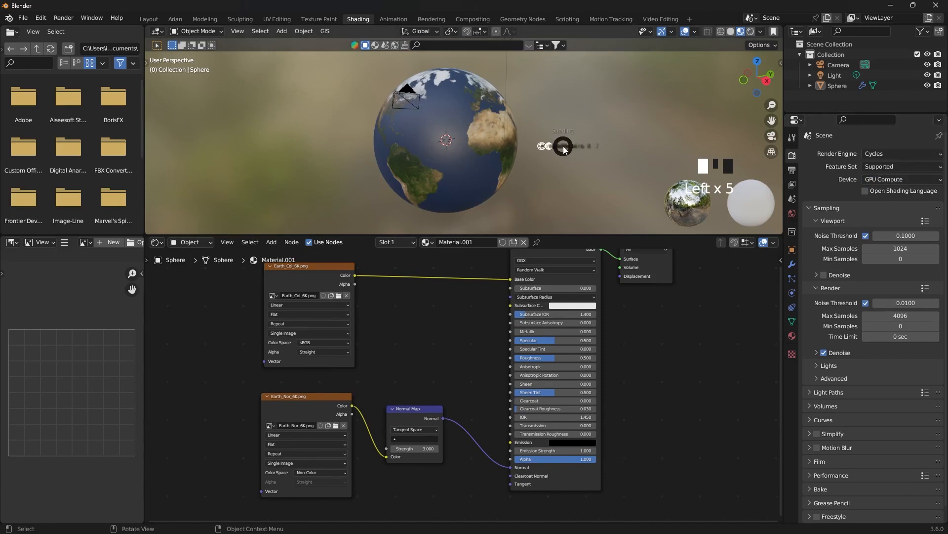
pyautogui.click(560, 73)
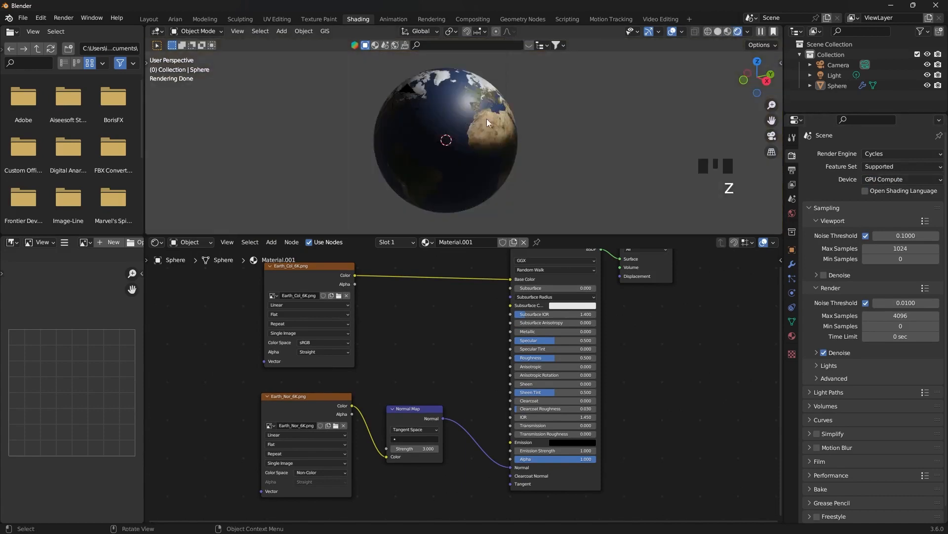
# - Duplicate the Earth sphere in place and scale the copy up very slightly so it encloses the original
pyautogui.click(487, 119)
pyautogui.scroll(2, 496, 102)
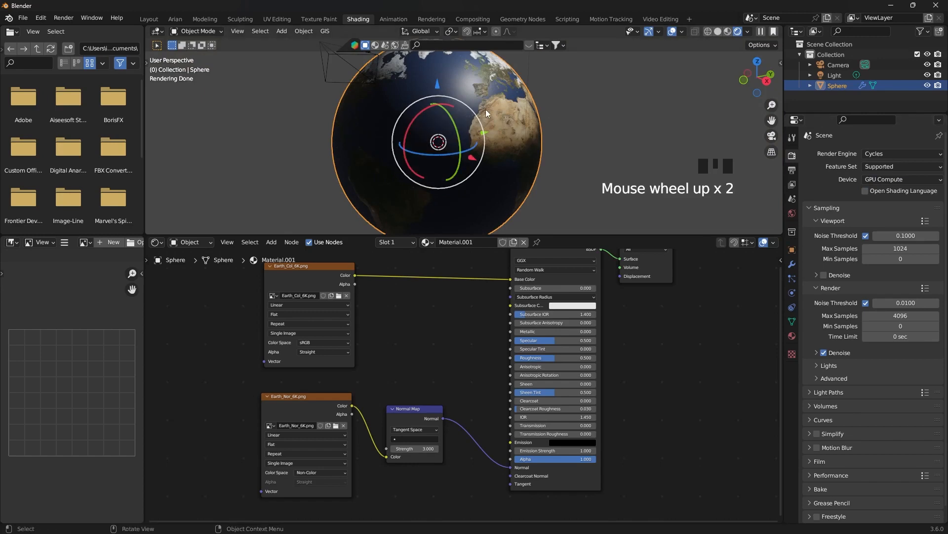
pyautogui.hotkey('shift', 'd')
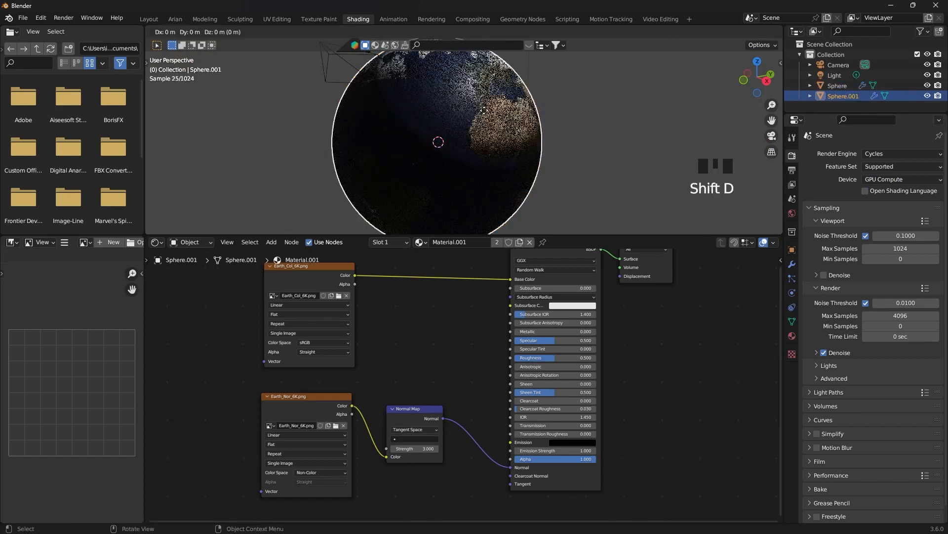
pyautogui.rightClick(485, 115)
pyautogui.press('s')
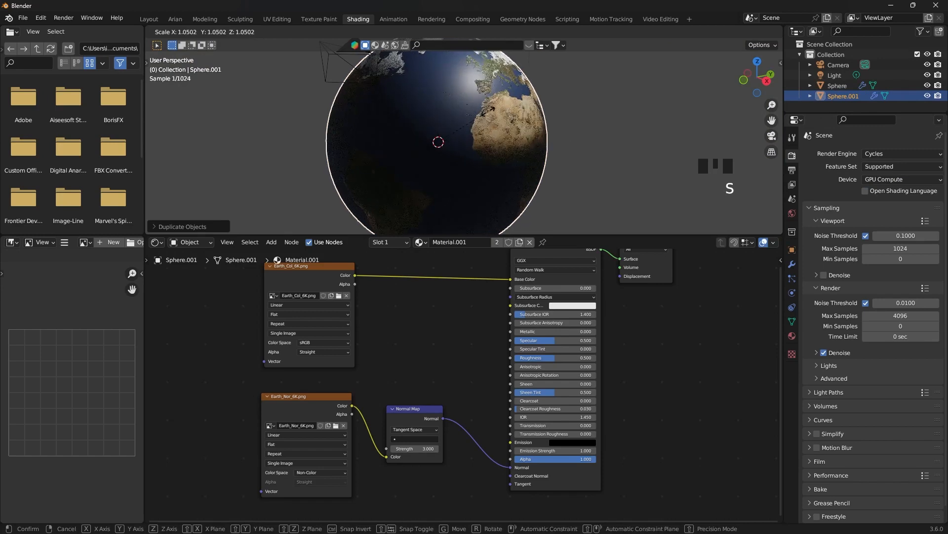
pyautogui.click(487, 112)
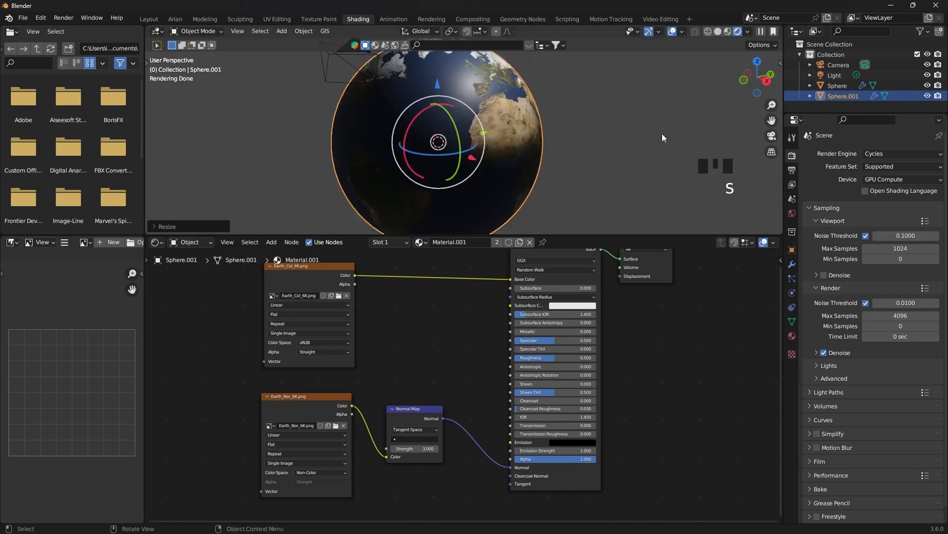
# - Rename the duplicated sphere as cloud
pyautogui.click(845, 96)
pyautogui.doubleClick(844, 97)
pyautogui.write('cloud')
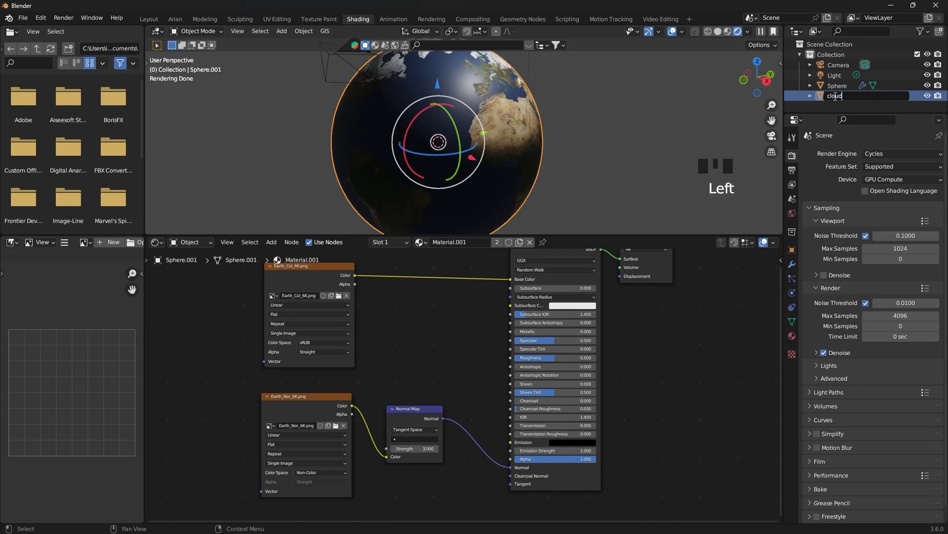
pyautogui.press('Return')
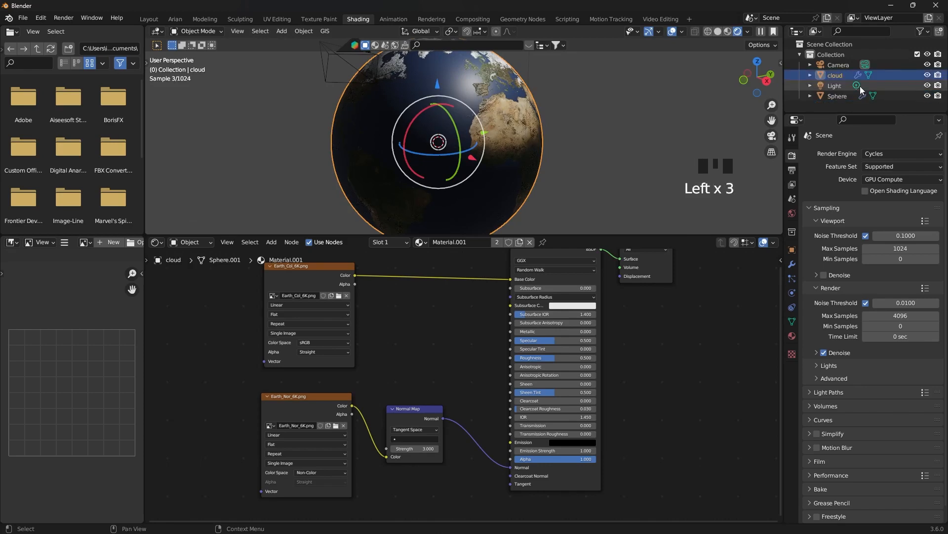
# - Remove the shared Earth material from the cloud sphere and give it a new material
pyautogui.click(792, 335)
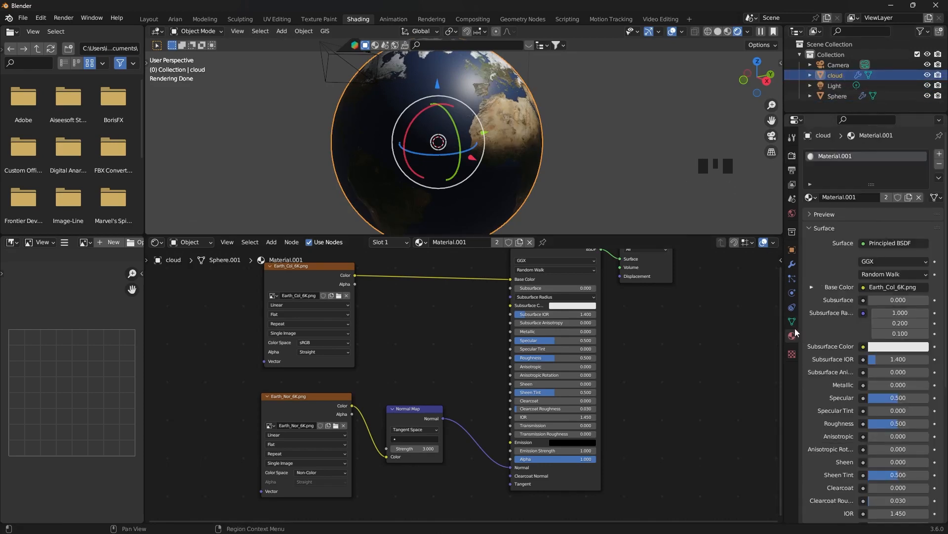
pyautogui.click(826, 78)
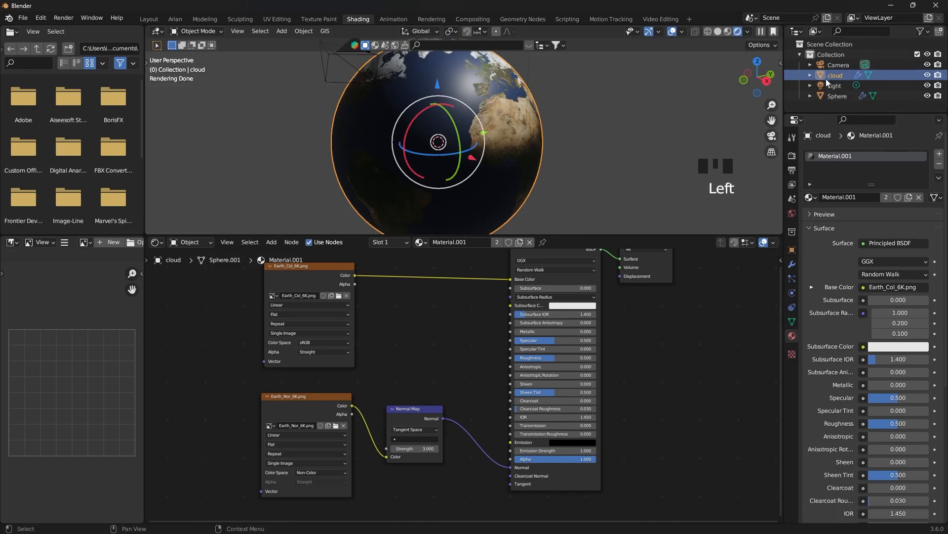
pyautogui.click(940, 165)
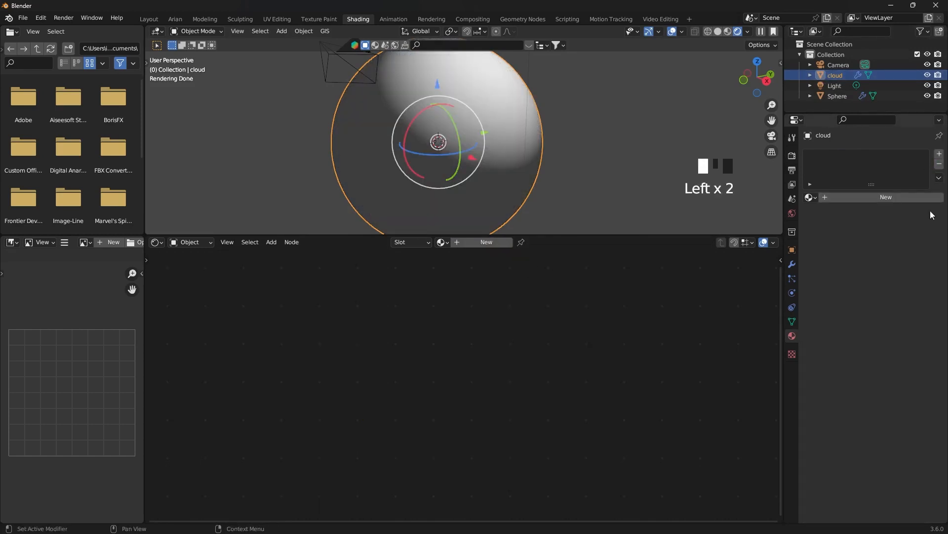
pyautogui.click(873, 198)
# - Delete the Principled BSDF node from the cloud material and add a Diffuse BSDF node in its place
pyautogui.click(425, 271)
pyautogui.click(459, 277)
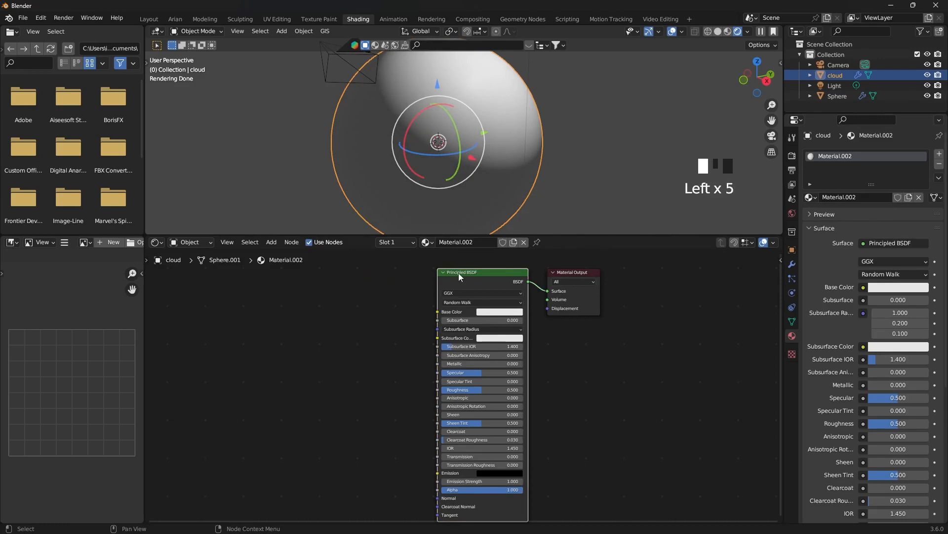
pyautogui.press('Delete')
pyautogui.hotkey('shift', 'a')
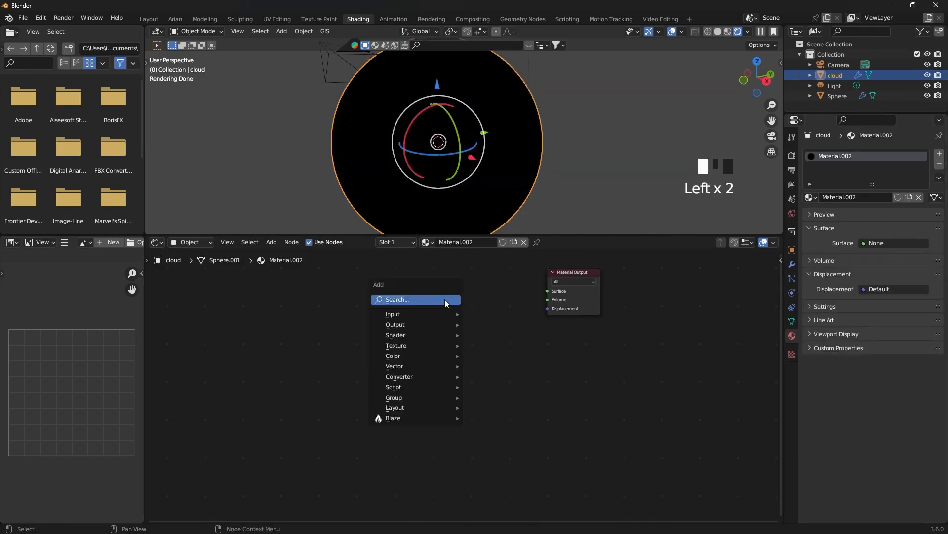
pyautogui.write('dif')
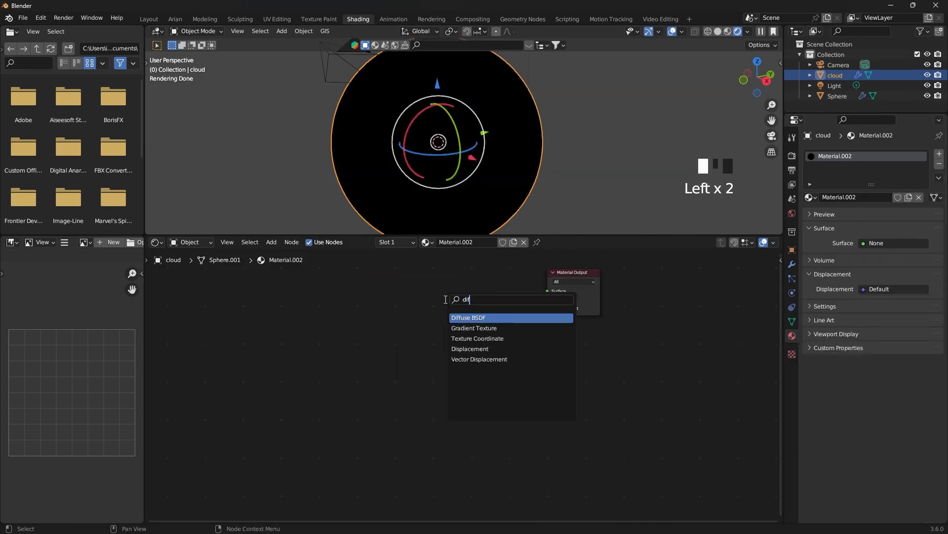
pyautogui.click(493, 320)
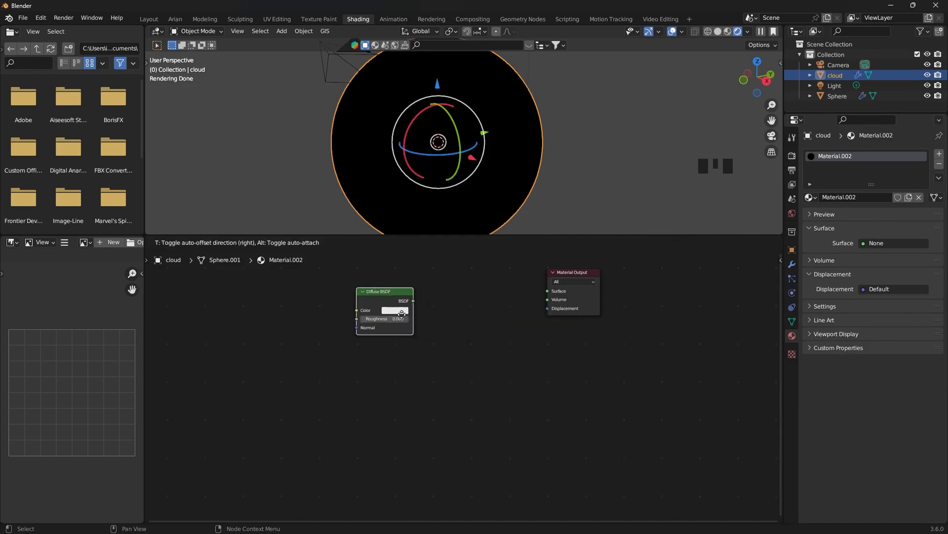
pyautogui.click(428, 348)
# - Add a Transparent BSDF node below the Diffuse BSDF node
pyautogui.hotkey('shift', 'a')
pyautogui.write('tra')
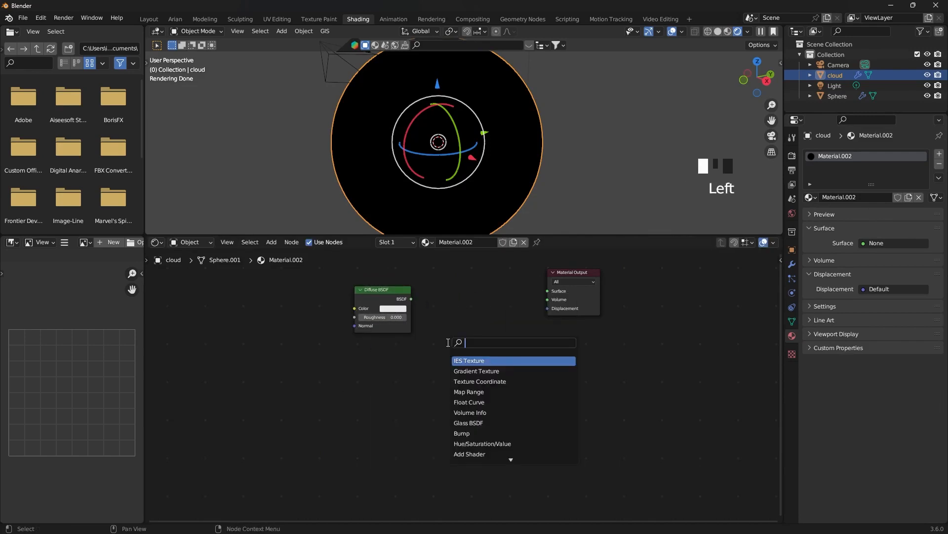
pyautogui.write('n')
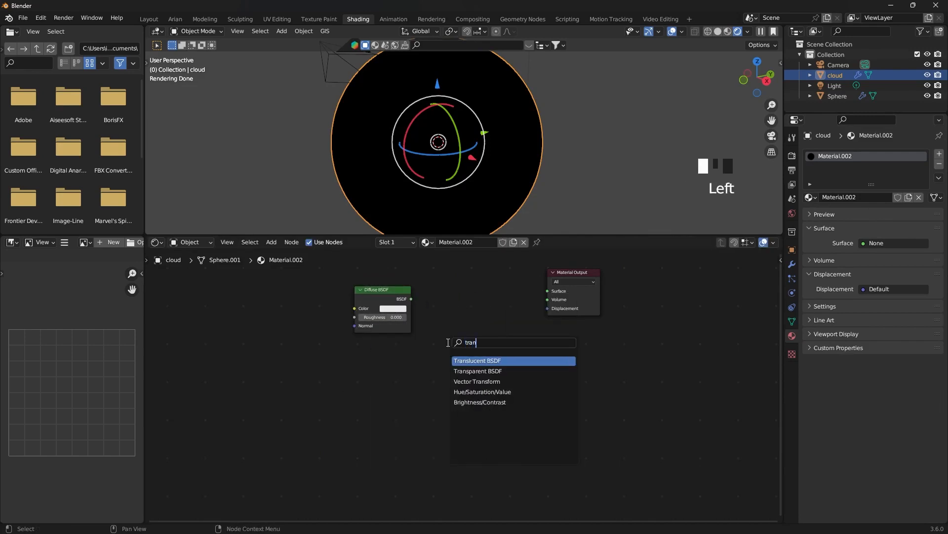
pyautogui.click(493, 371)
pyautogui.click(453, 405)
# - Add a Mix Shader node between the two BSDF nodes and the Material Output
pyautogui.hotkey('shift', 'a')
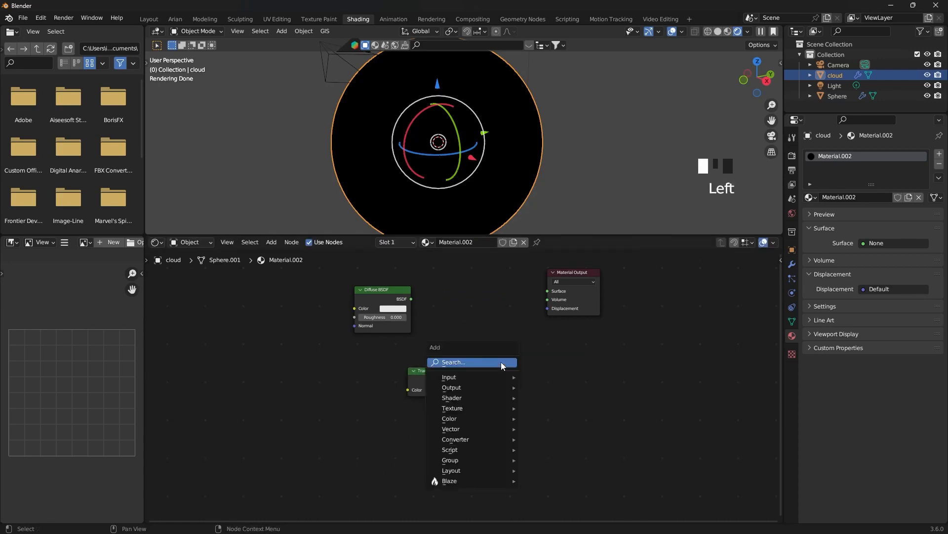
pyautogui.write('sha')
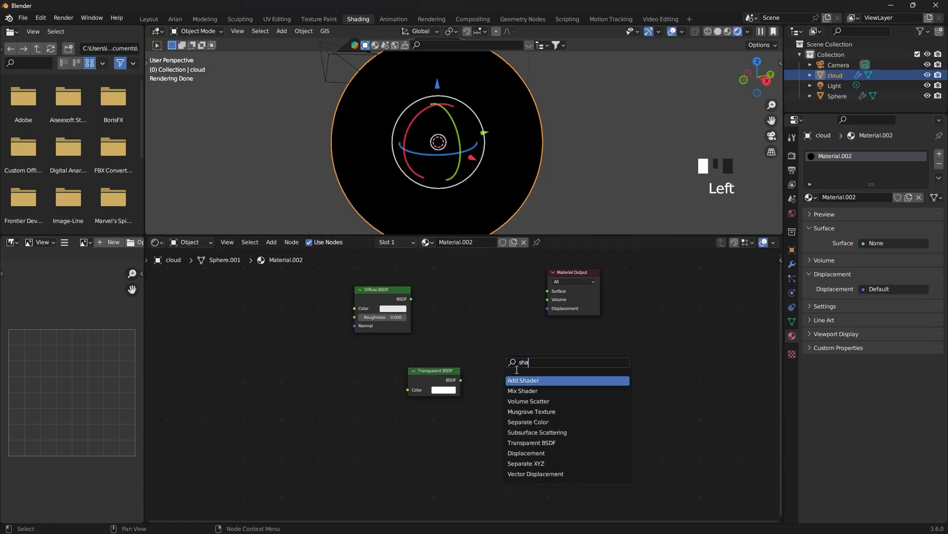
pyautogui.click(549, 390)
pyautogui.click(510, 342)
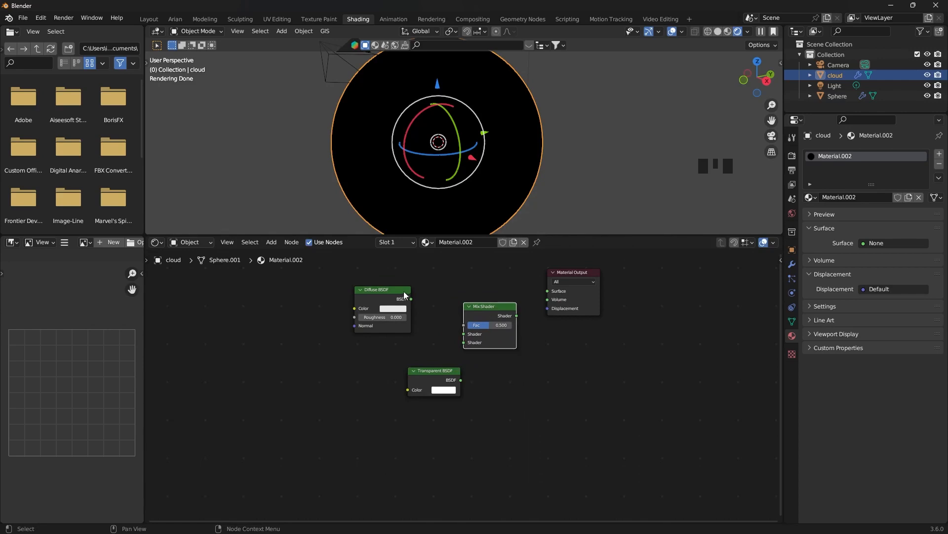
# - Check in the add-on preferences whether Node Wrangler is enabled by searching for "node", and close the preferences
pyautogui.click(23, 18)
pyautogui.moveTo(41, 20)
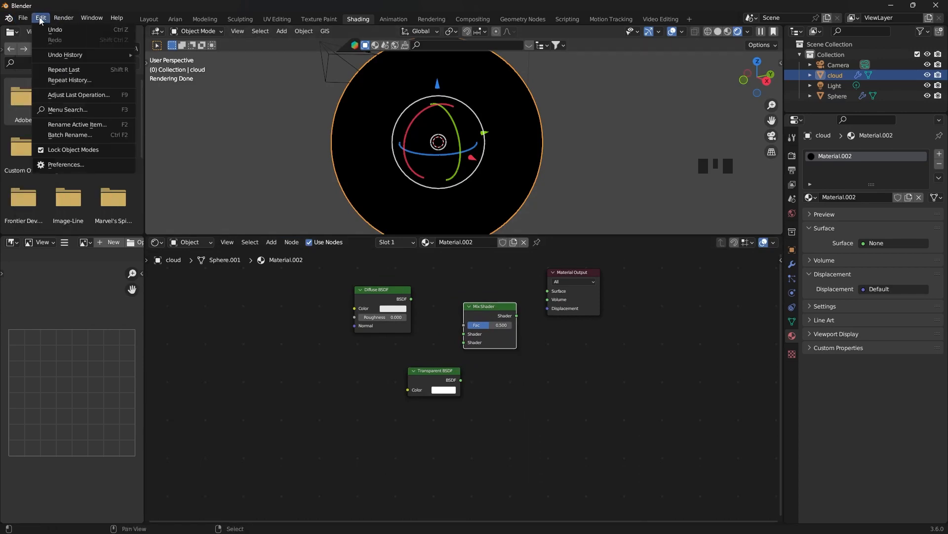
pyautogui.click(69, 165)
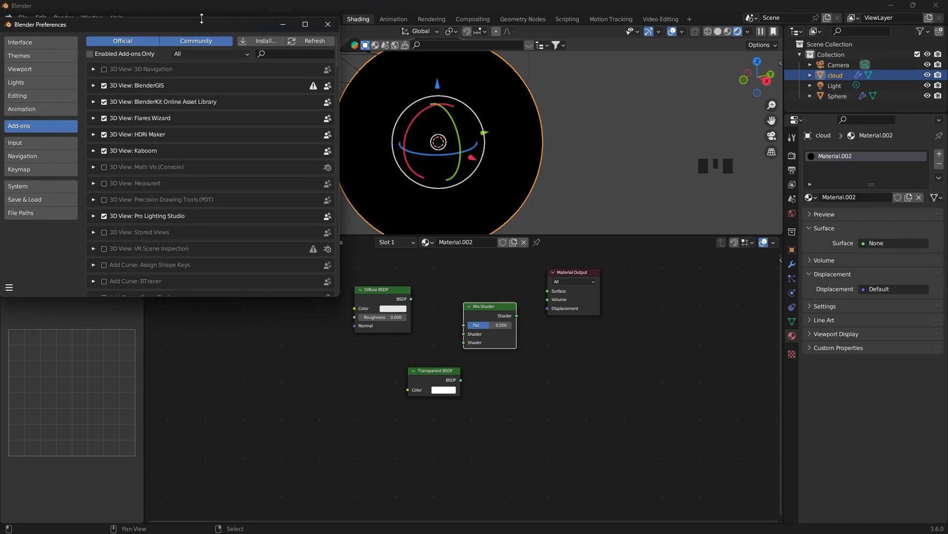
pyautogui.moveTo(216, 26); pyautogui.dragTo(267, 34)
pyautogui.click(339, 57)
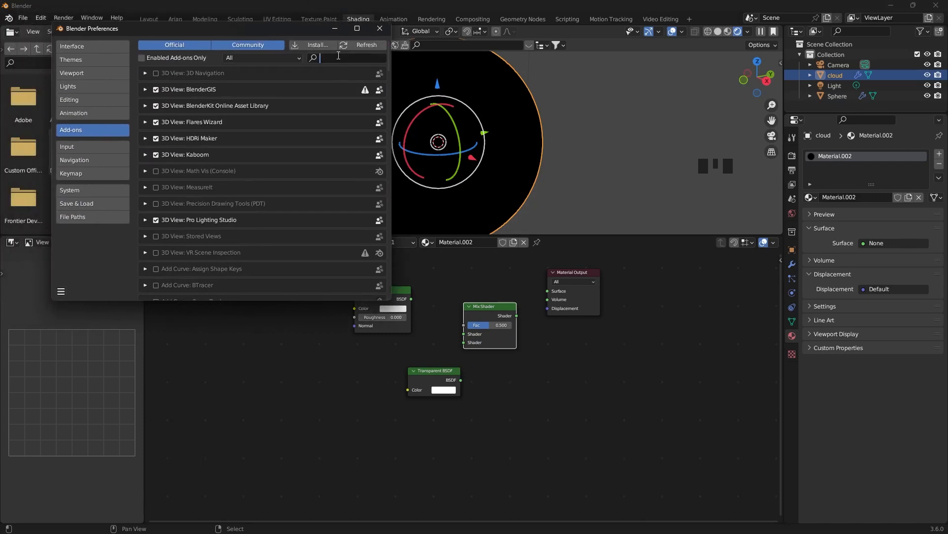
pyautogui.write('node')
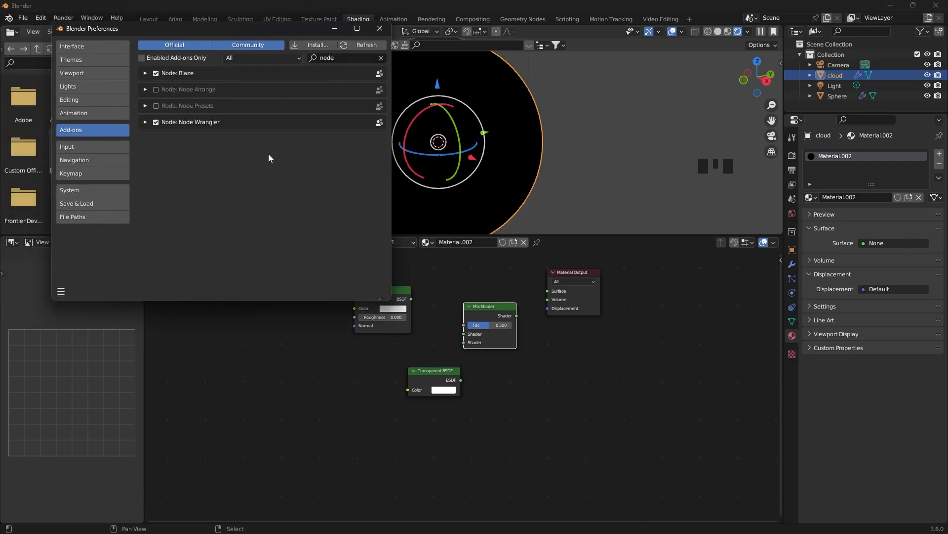
pyautogui.click(146, 123)
pyautogui.click(146, 123)
pyautogui.click(380, 29)
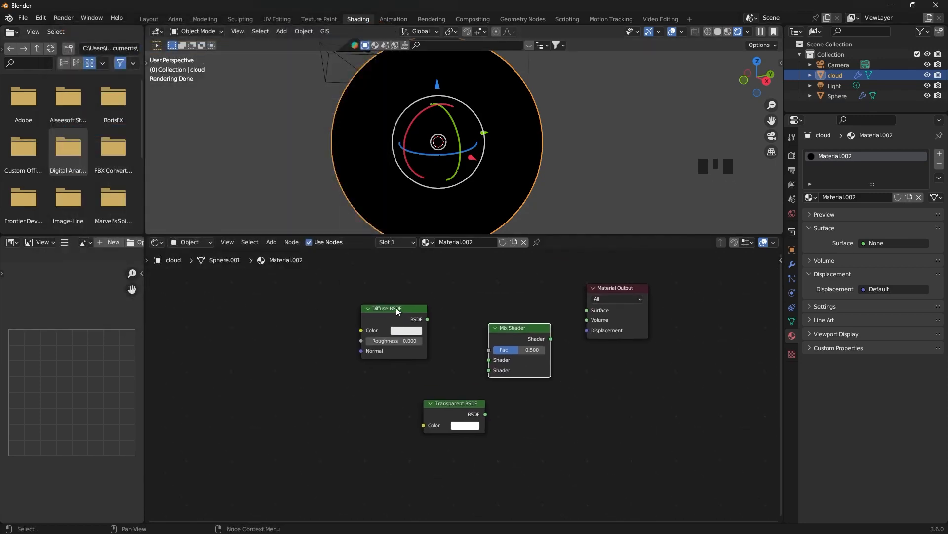
# - Attach an Image Texture with Mapping and Texture Coordinate nodes to the Diffuse BSDF and load Earth_Clouds_6K.png into it
pyautogui.click(398, 306)
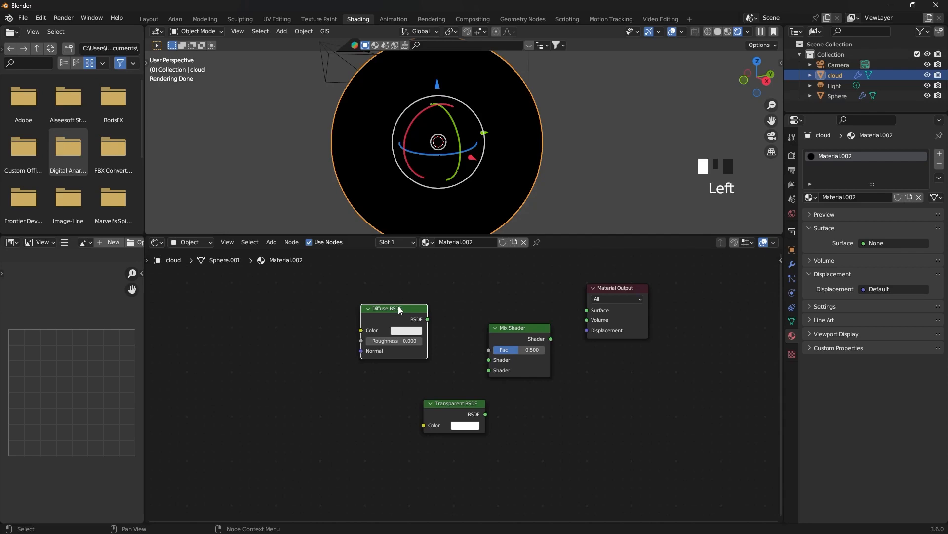
pyautogui.hotkey('ctrl', 't')
pyautogui.moveTo(309, 316); pyautogui.dragTo(376, 310, button='middle')
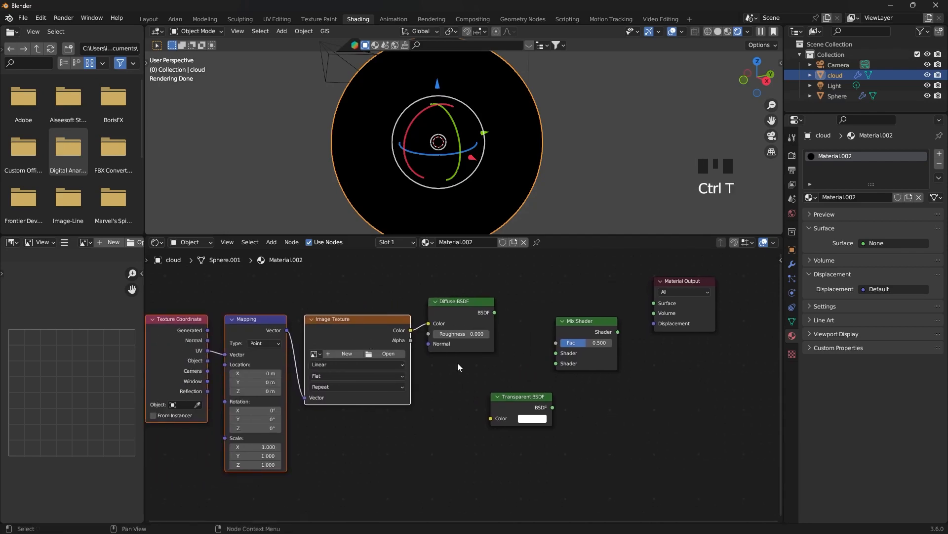
pyautogui.click(387, 354)
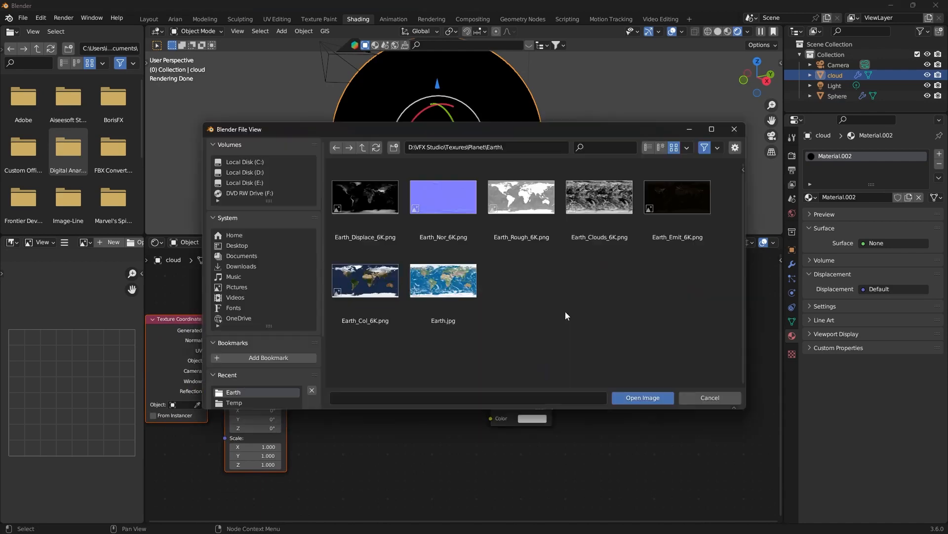
pyautogui.doubleClick(602, 207)
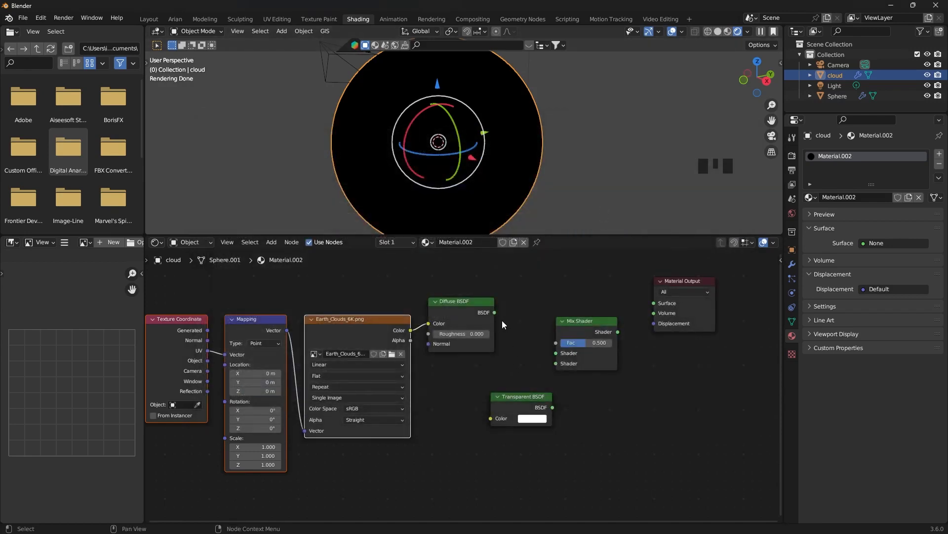
# - Connect the Diffuse and Transparent BSDFs to the Mix Shader's two shader inputs and its output to the Material Output's Surface
pyautogui.moveTo(494, 312); pyautogui.dragTo(556, 353)
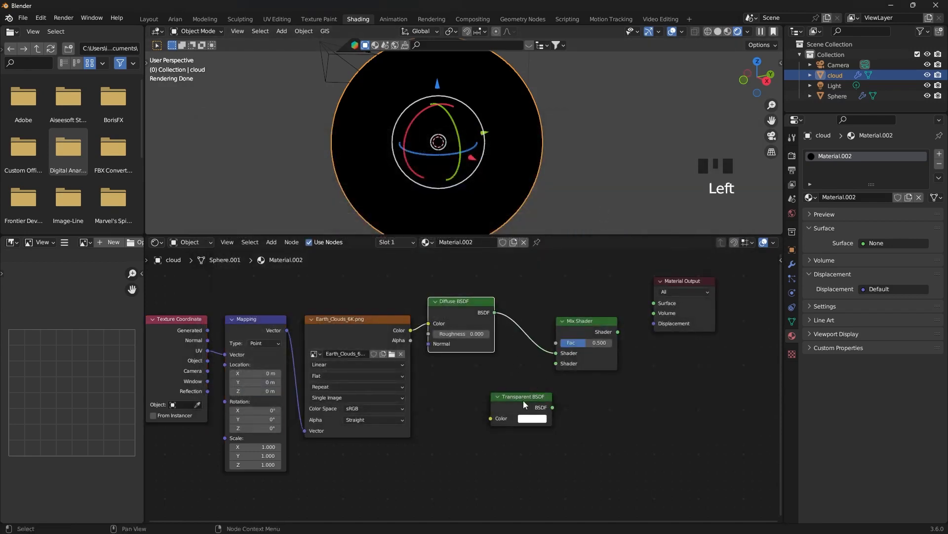
pyautogui.moveTo(539, 409)
pyautogui.mouseDown()
pyautogui.moveTo(504, 418)
pyautogui.moveTo(556, 363)
pyautogui.mouseUp()
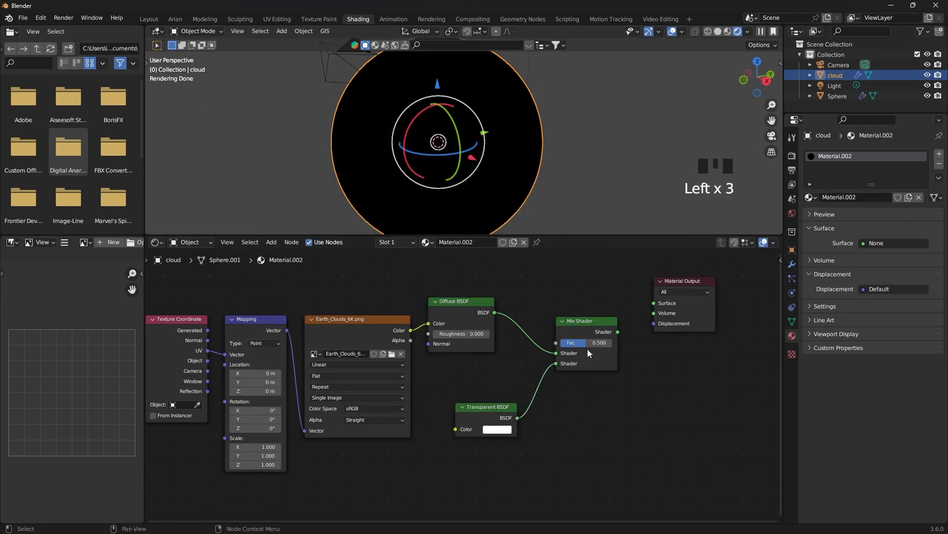
pyautogui.moveTo(618, 332); pyautogui.dragTo(653, 303)
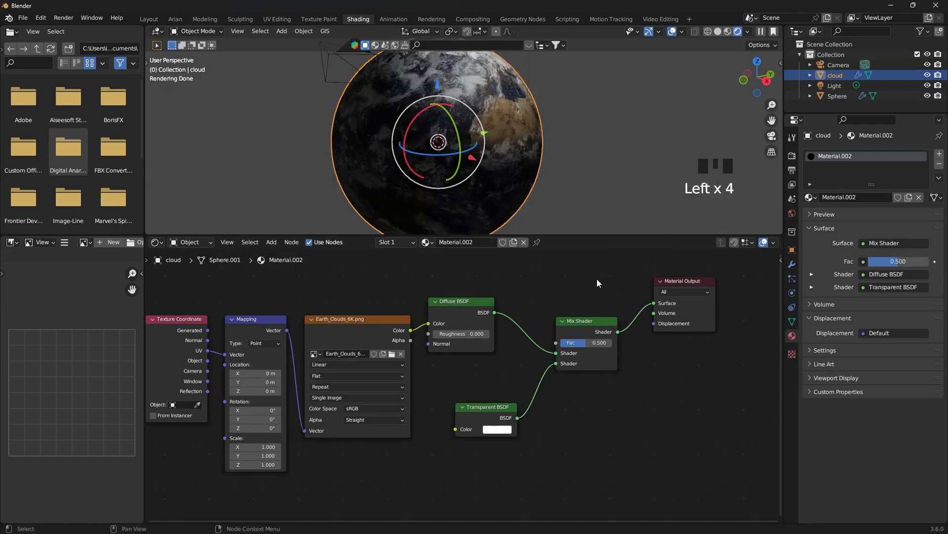
pyautogui.click(354, 277)
pyautogui.moveTo(354, 277); pyautogui.dragTo(411, 277, button='middle')
pyautogui.scroll(1, 399, 296)
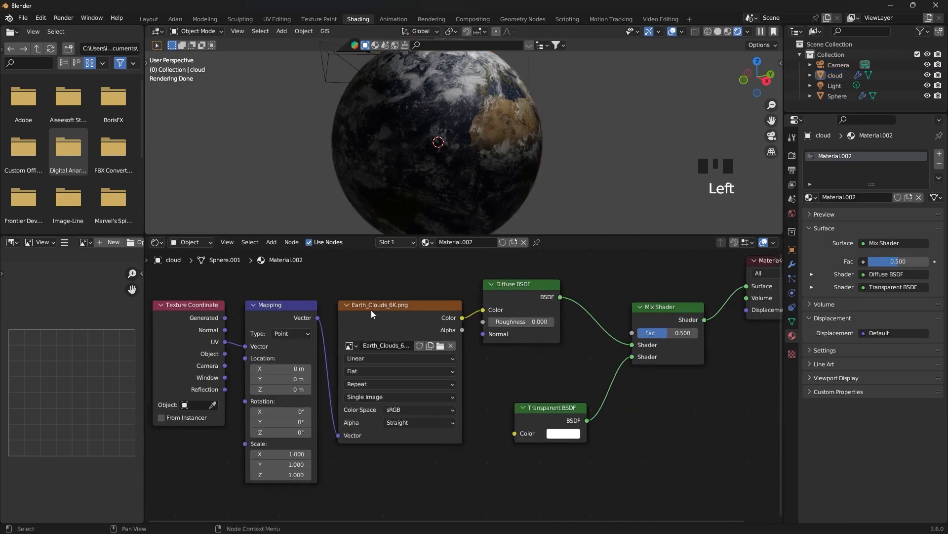
pyautogui.moveTo(383, 310); pyautogui.dragTo(420, 312, button='middle')
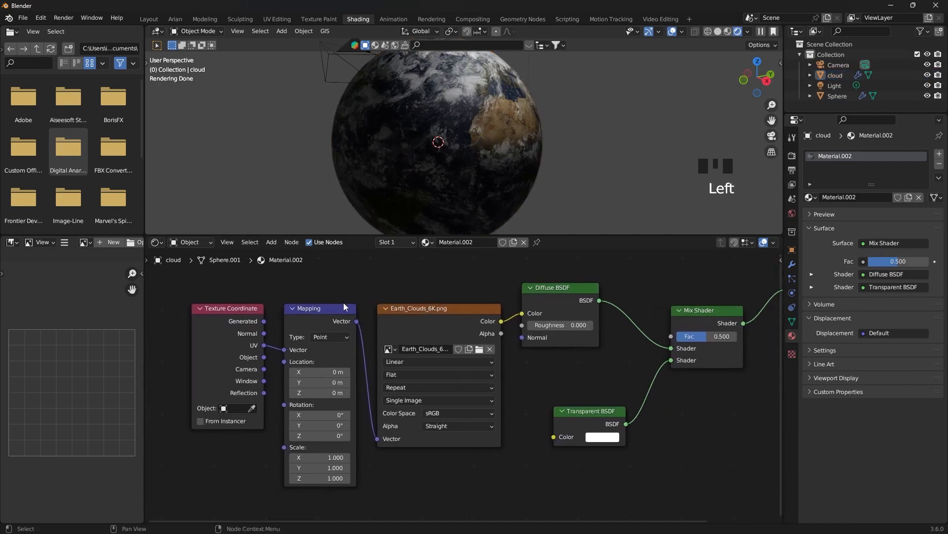
# - Try X locations of 1.9 m and 3.7 m in the cloud texture's Mapping node and reset the value to 0
pyautogui.click(328, 311)
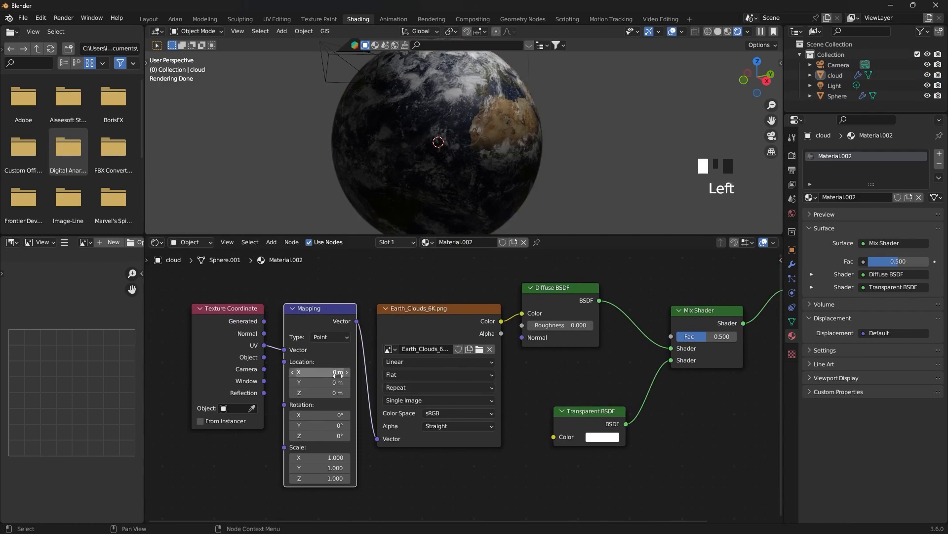
pyautogui.scroll(3, 463, 134)
pyautogui.moveTo(462, 134); pyautogui.dragTo(471, 134, button='middle')
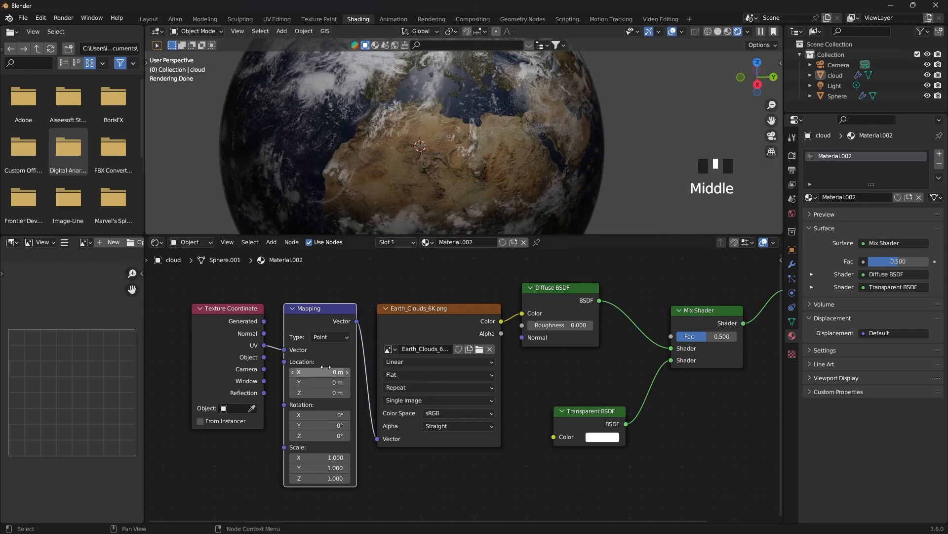
pyautogui.moveTo(320, 372); pyautogui.dragTo(292, 372)
pyautogui.scroll(-2, 481, 172)
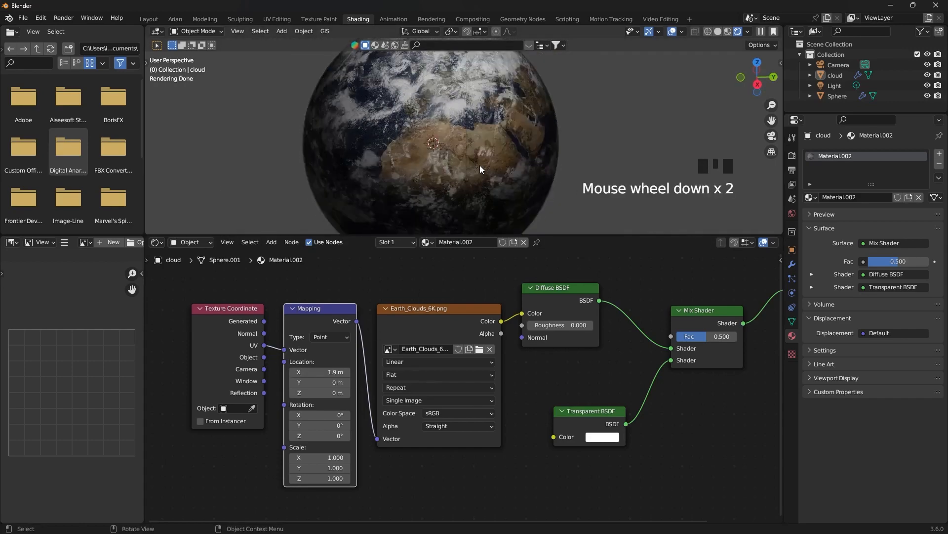
pyautogui.moveTo(479, 165); pyautogui.dragTo(480, 150, button='middle')
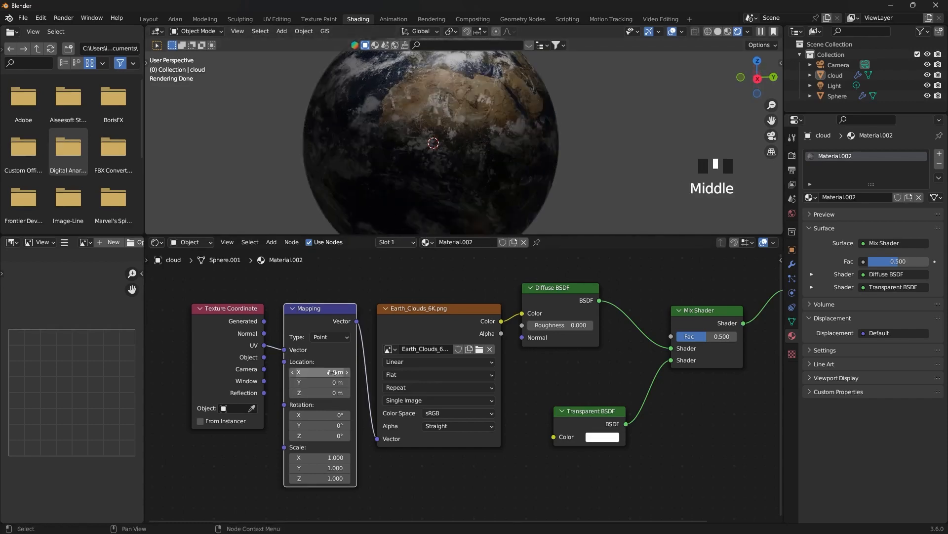
pyautogui.moveTo(331, 372); pyautogui.dragTo(496, 173)
pyautogui.moveTo(499, 171); pyautogui.dragTo(464, 159, button='middle')
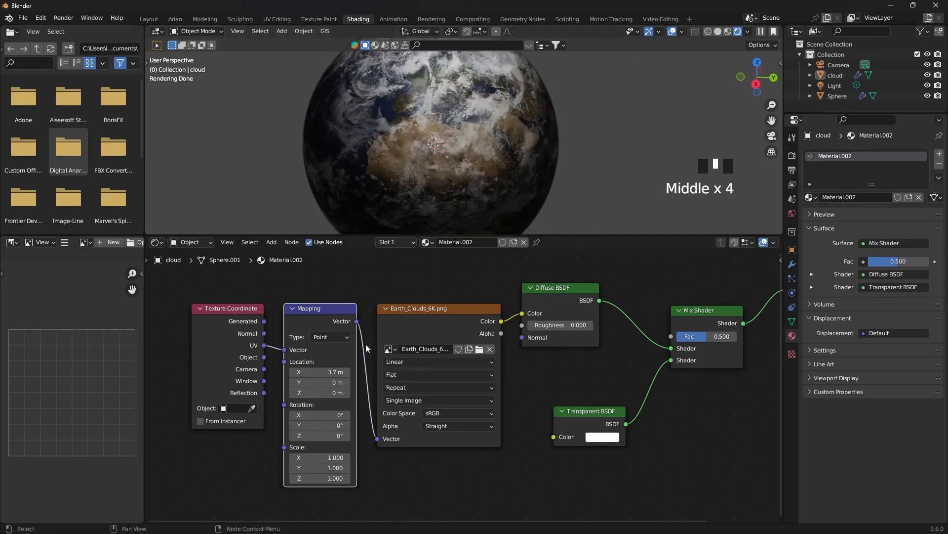
pyautogui.doubleClick(331, 372)
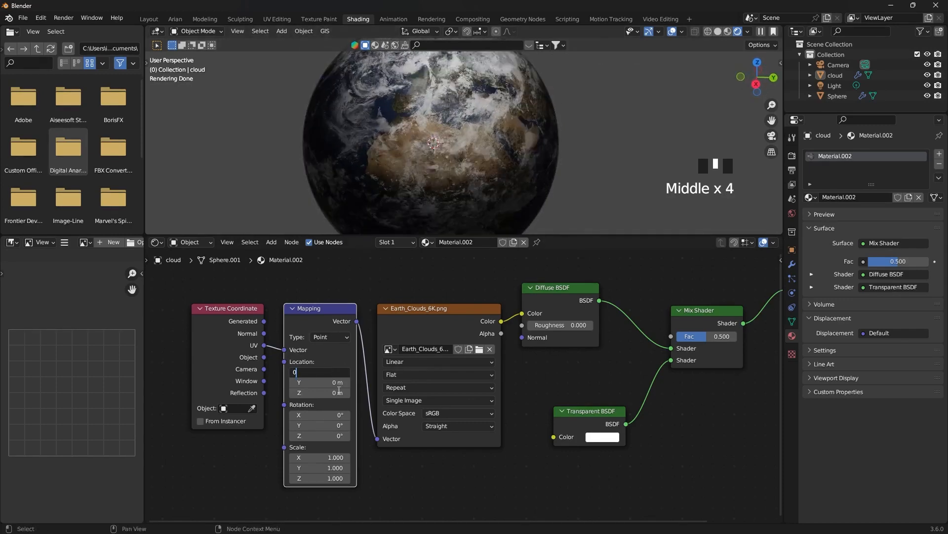
pyautogui.click(340, 390)
# - Try a factor of about 0.597 on the cloud material's Mix Shader and reset it to its default
pyautogui.keyDown('shift'); pyautogui.moveTo(603, 372); pyautogui.dragTo(474, 375, button='middle'); pyautogui.keyUp('shift')
pyautogui.keyDown('shift'); pyautogui.moveTo(555, 362); pyautogui.dragTo(499, 366, button='middle'); pyautogui.keyUp('shift')
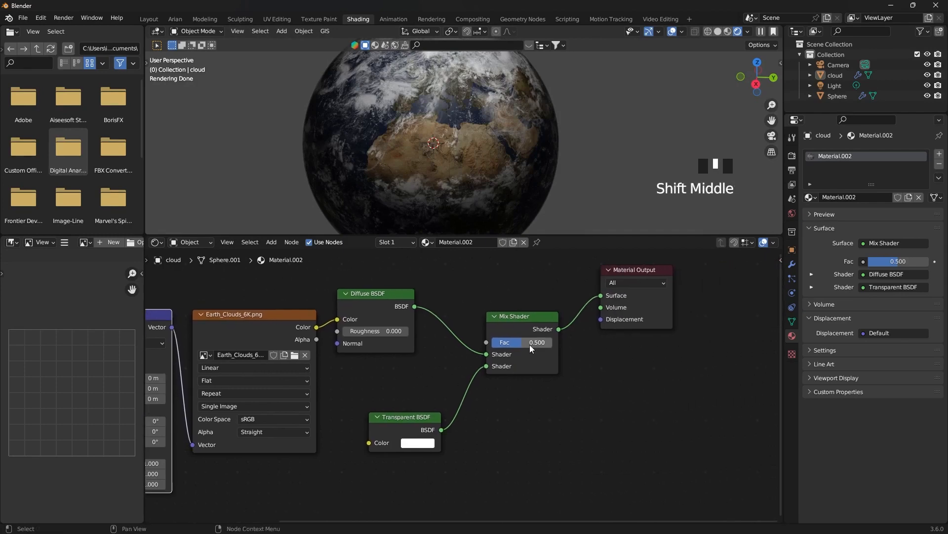
pyautogui.scroll(1, 525, 345)
pyautogui.moveTo(525, 338)
pyautogui.mouseDown()
pyautogui.moveTo(509, 338)
pyautogui.moveTo(539, 337)
pyautogui.mouseUp()
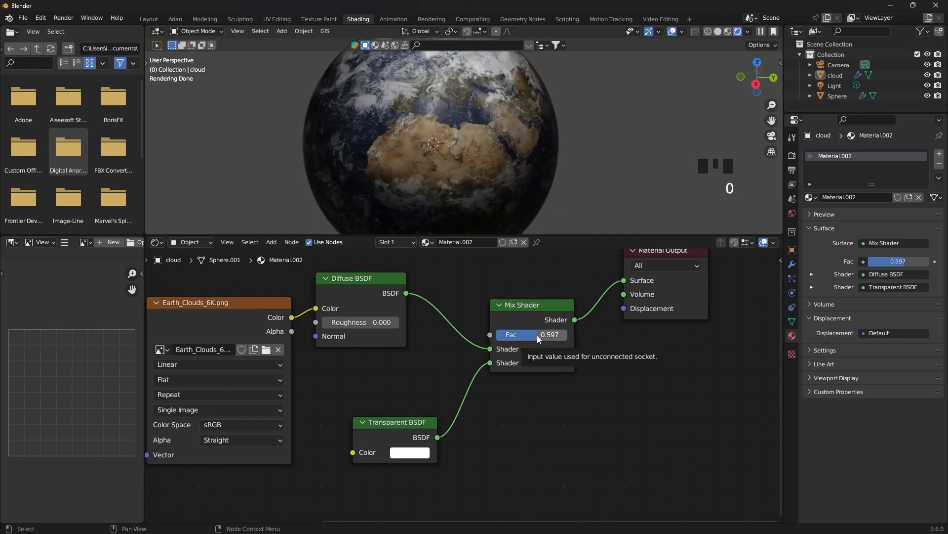
pyautogui.press('BackSpace')
# - Duplicate the cloud sphere in place and scale the copy up very slightly
pyautogui.scroll(-2, 455, 135)
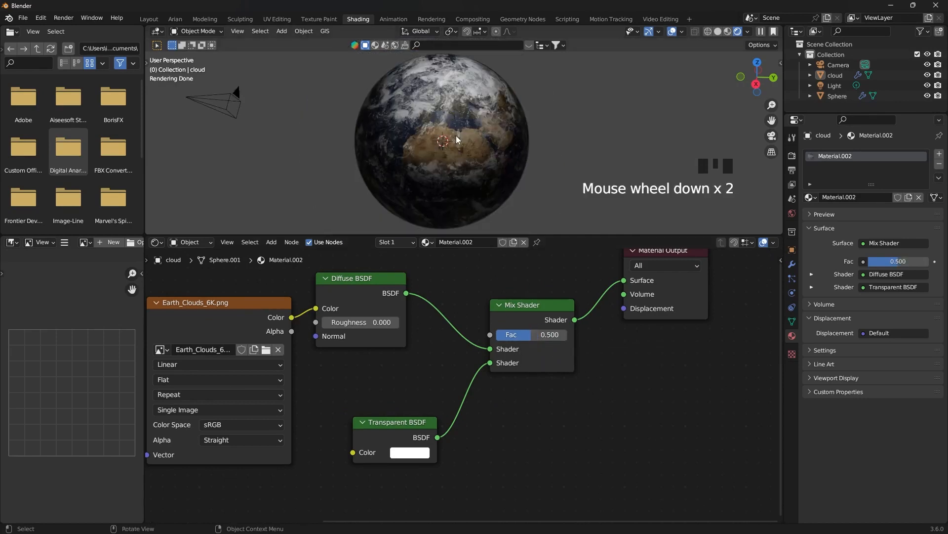
pyautogui.click(503, 120)
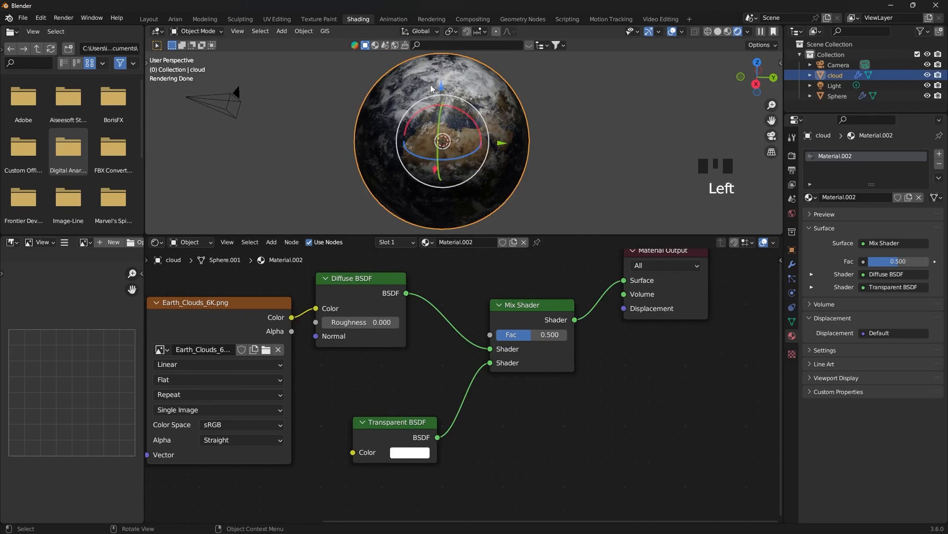
pyautogui.scroll(2, 487, 114)
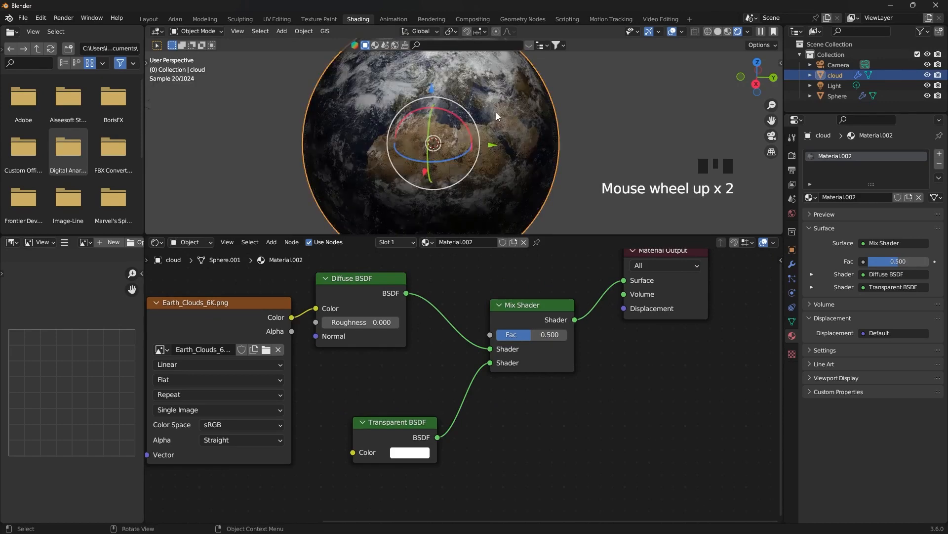
pyautogui.scroll(-1, 496, 112)
pyautogui.hotkey('shift', 'd')
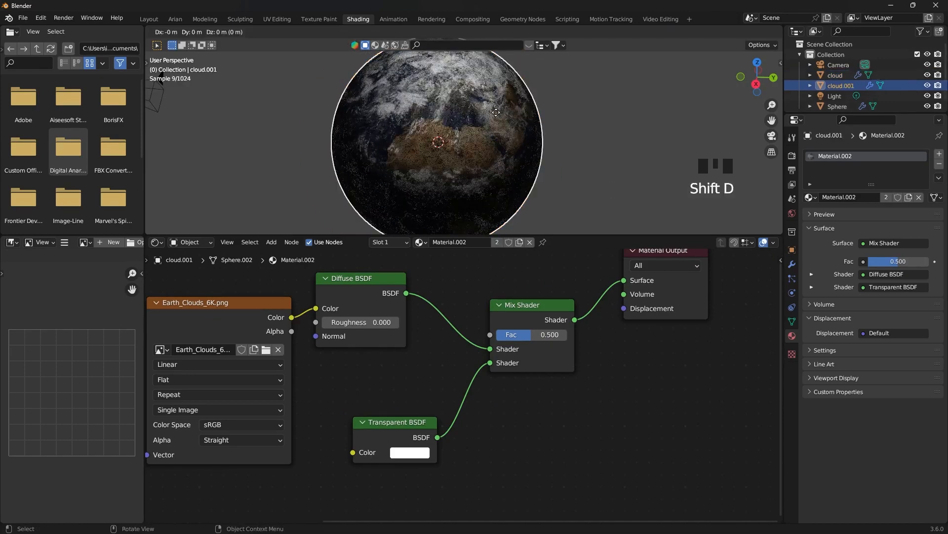
pyautogui.press('s')
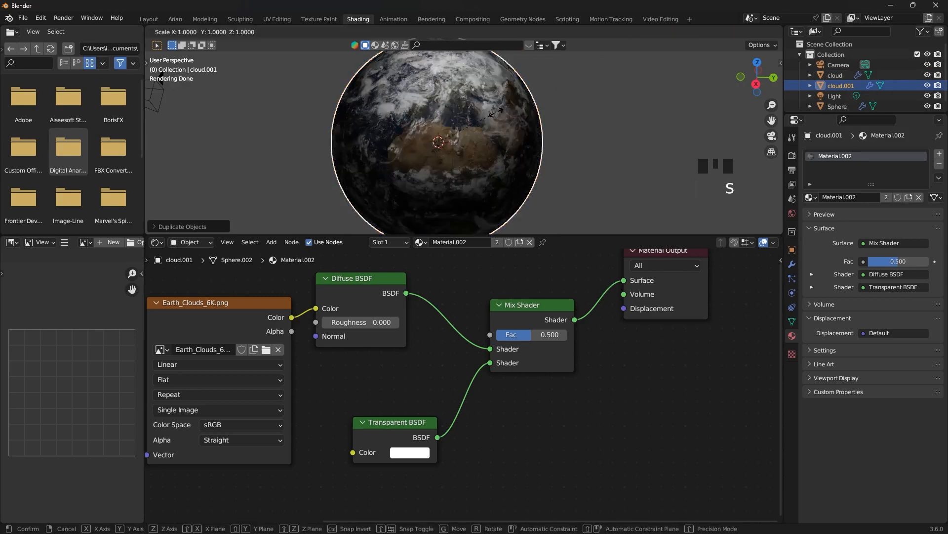
pyautogui.click(501, 109)
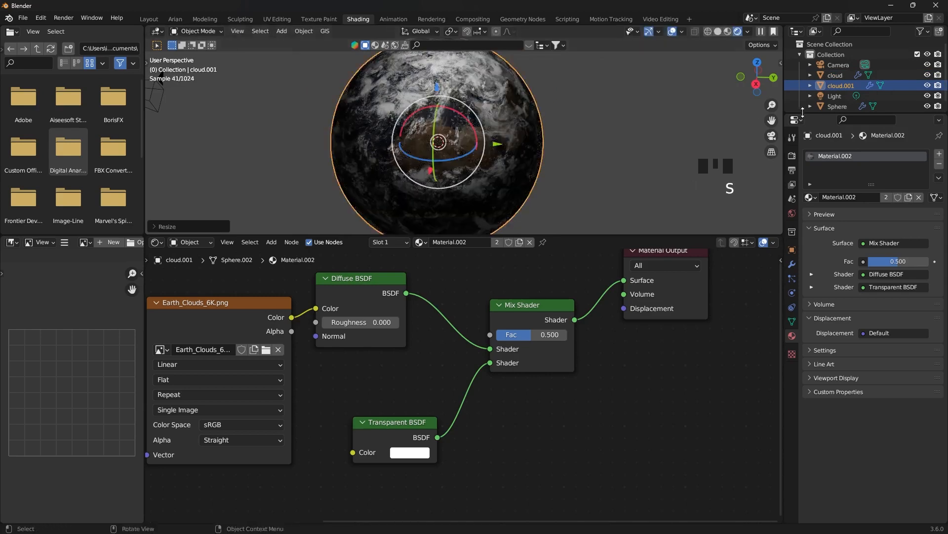
# - Rename the duplicated sphere to atmosphere and replace its cloud material with a new material
pyautogui.doubleClick(848, 86)
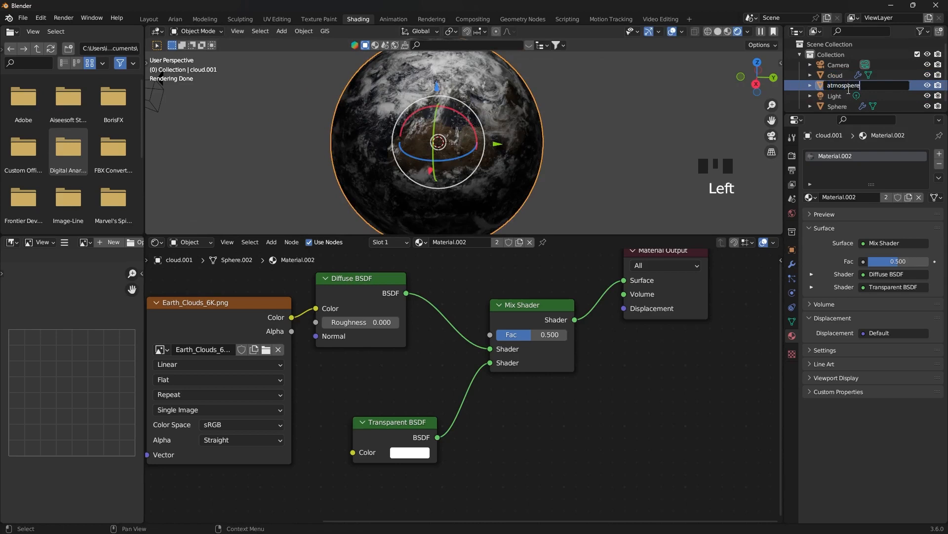
pyautogui.press('Return')
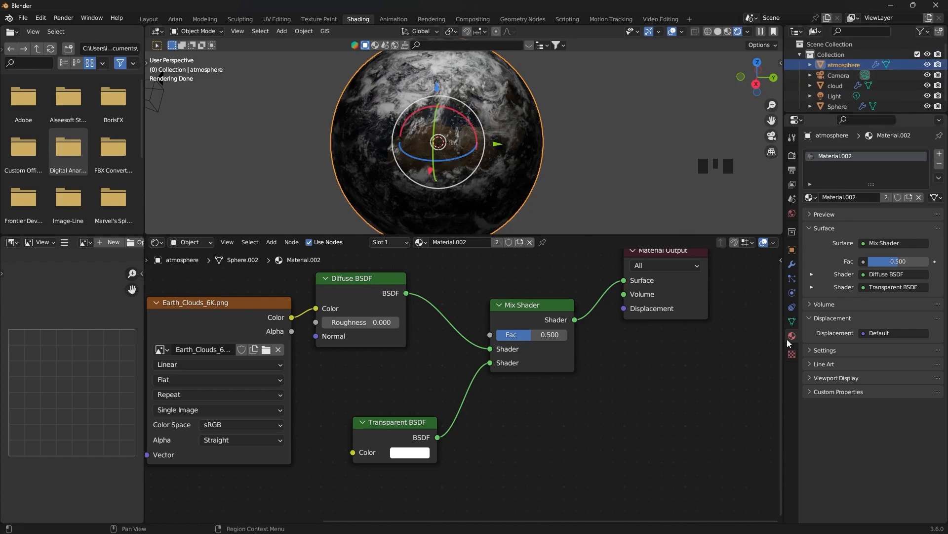
pyautogui.doubleClick(938, 165)
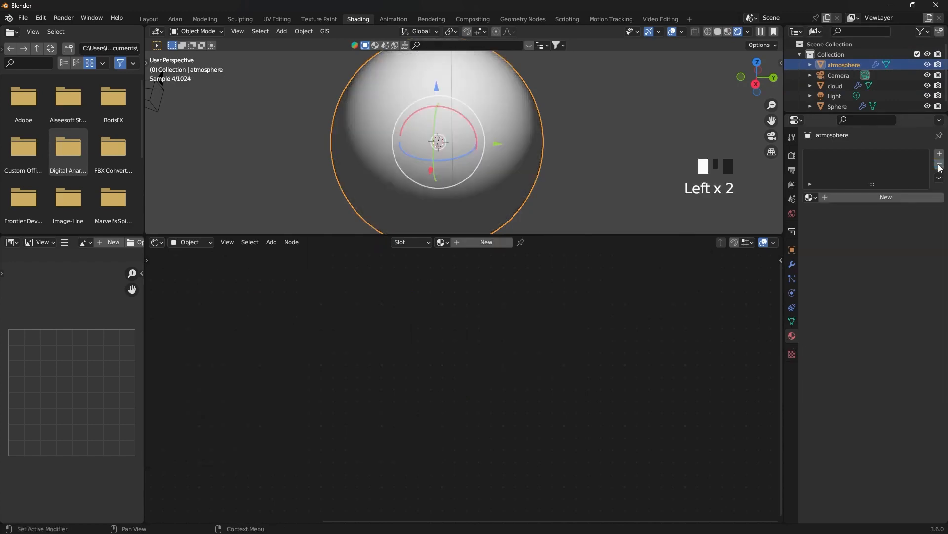
pyautogui.click(899, 200)
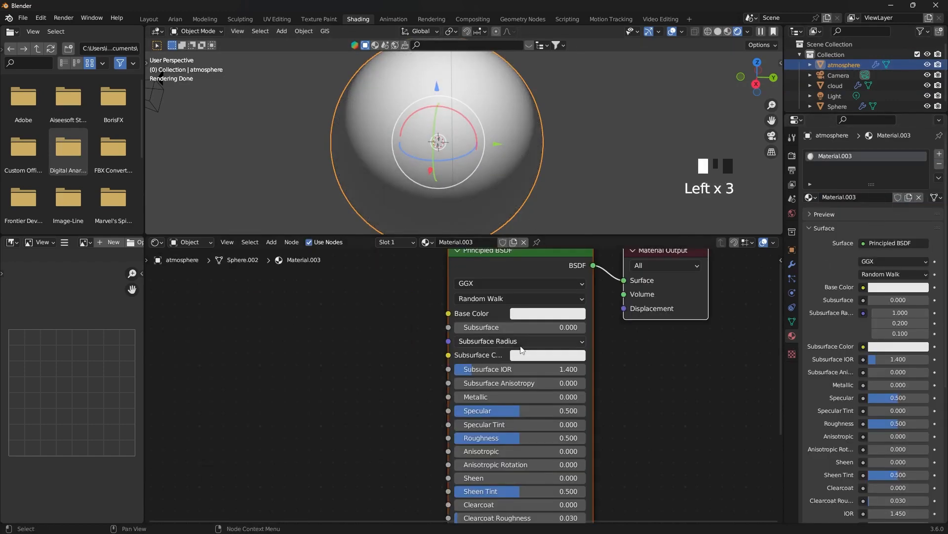
# - Add a Layer Weight node to the atmosphere material, placed beside the Principled BSDF
pyautogui.click(333, 362)
pyautogui.hotkey('shift', 'a')
pyautogui.click(332, 362)
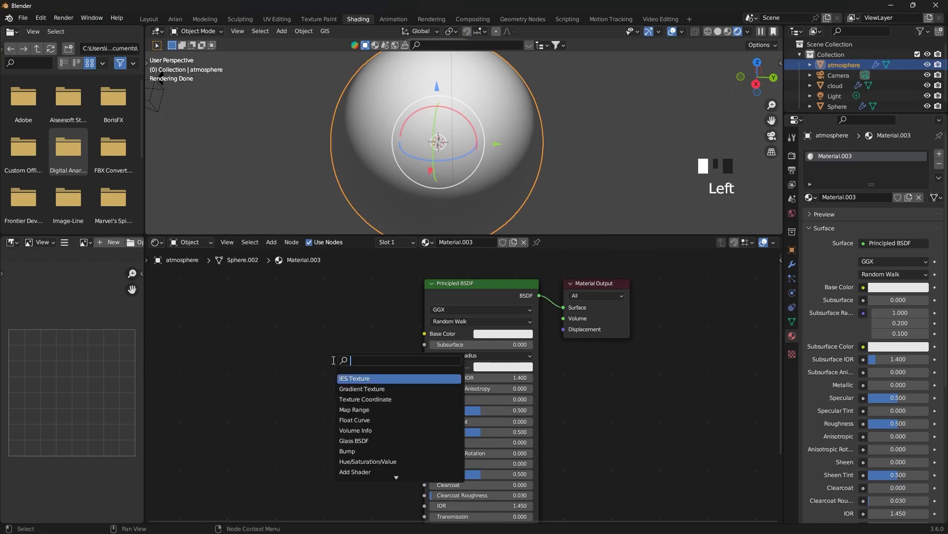
pyautogui.write('layer')
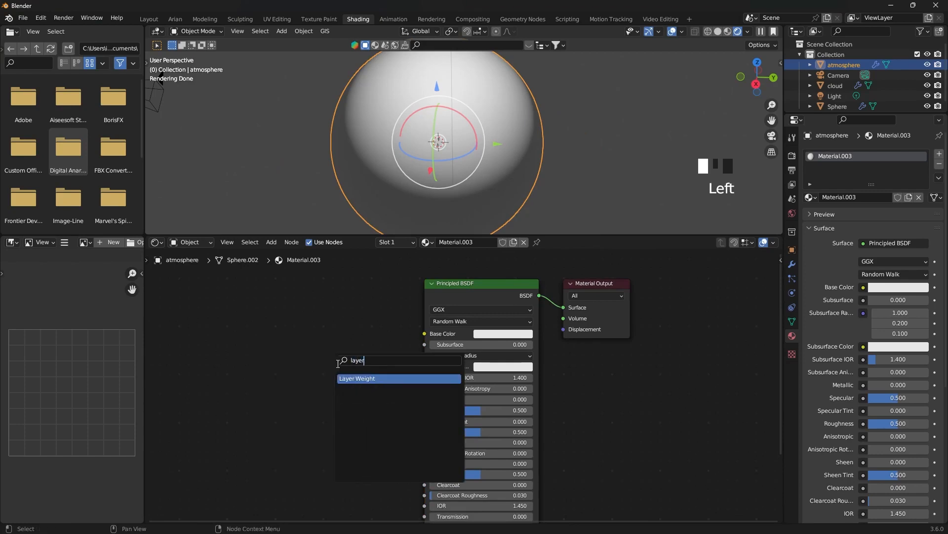
pyautogui.click(350, 379)
pyautogui.click(339, 409)
# - Add a Transparent BSDF node below the Layer Weight node
pyautogui.hotkey('shift', 'a')
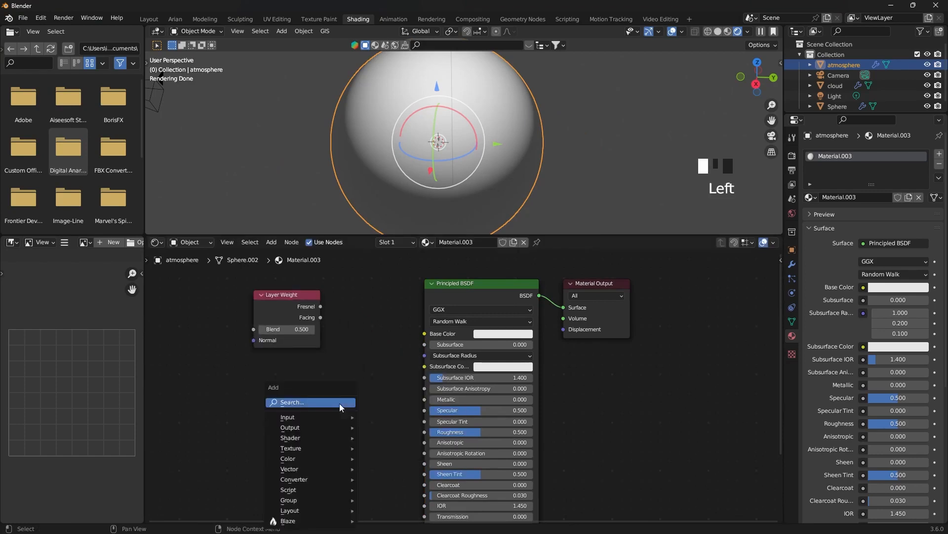
pyautogui.click(340, 404)
pyautogui.write('trans')
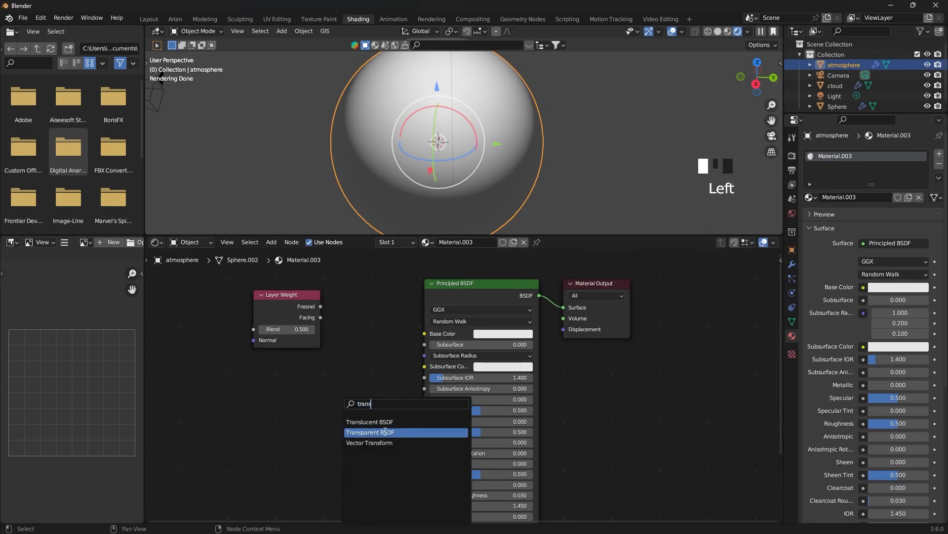
pyautogui.click(370, 431)
pyautogui.click(292, 452)
pyautogui.click(348, 371)
# - Move the Material Output farther away and insert a Mix Shader on the link between it and the Principled BSDF
pyautogui.moveTo(591, 285); pyautogui.dragTo(686, 305)
pyautogui.doubleClick(618, 383)
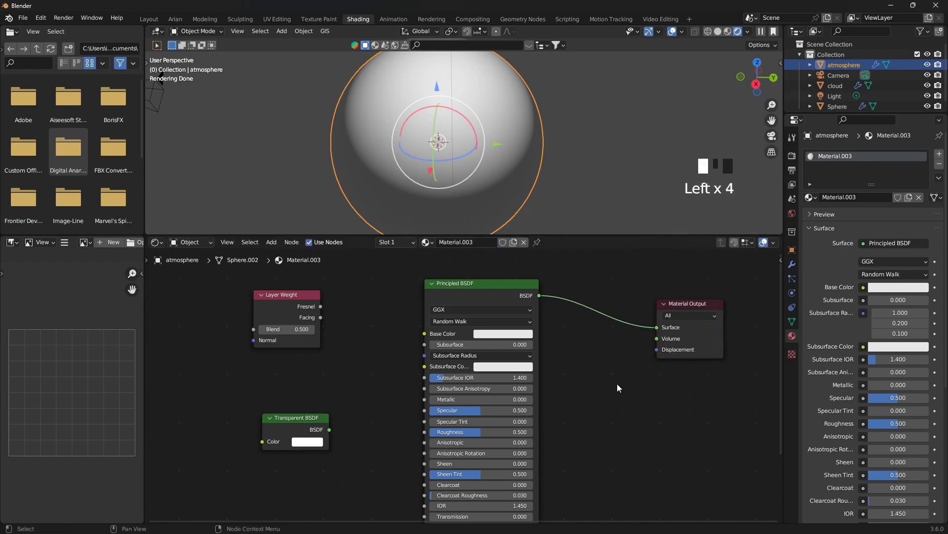
pyautogui.write('mix')
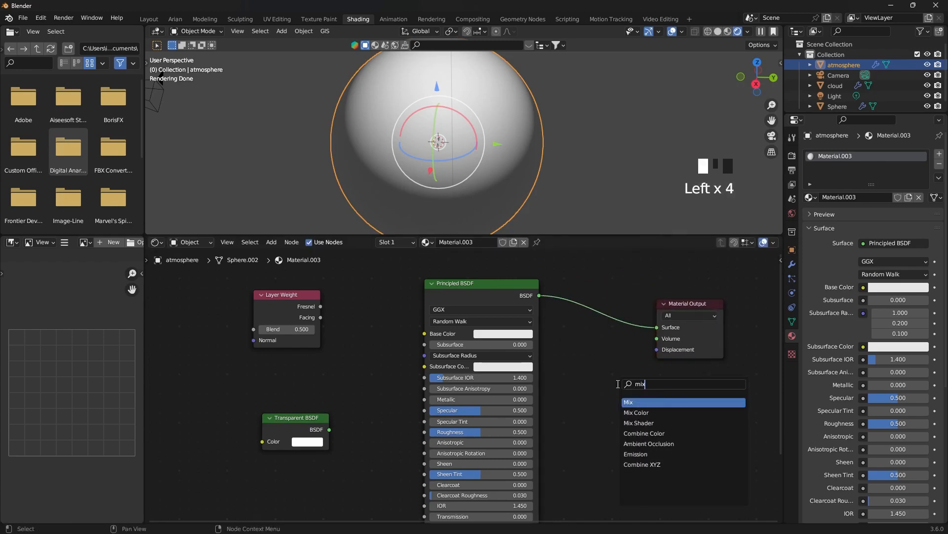
pyautogui.click(662, 423)
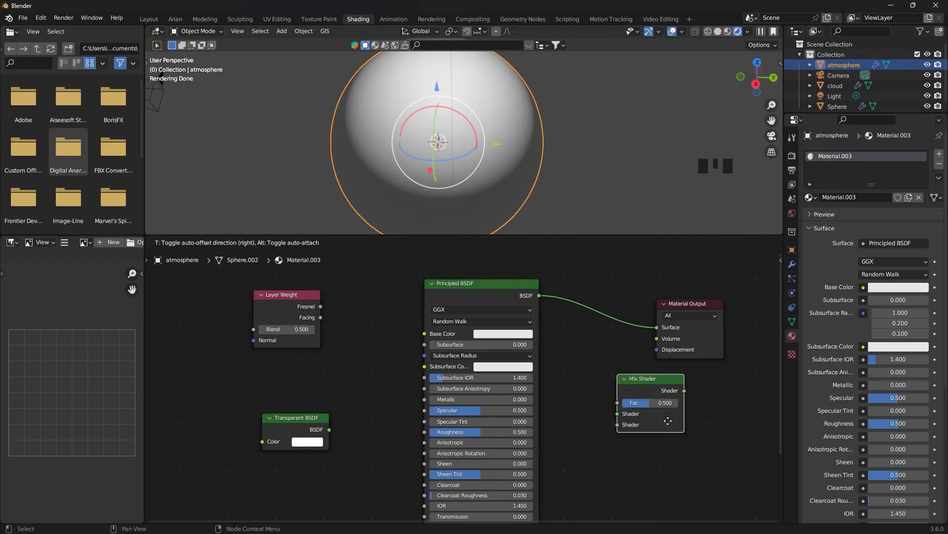
pyautogui.click(638, 349)
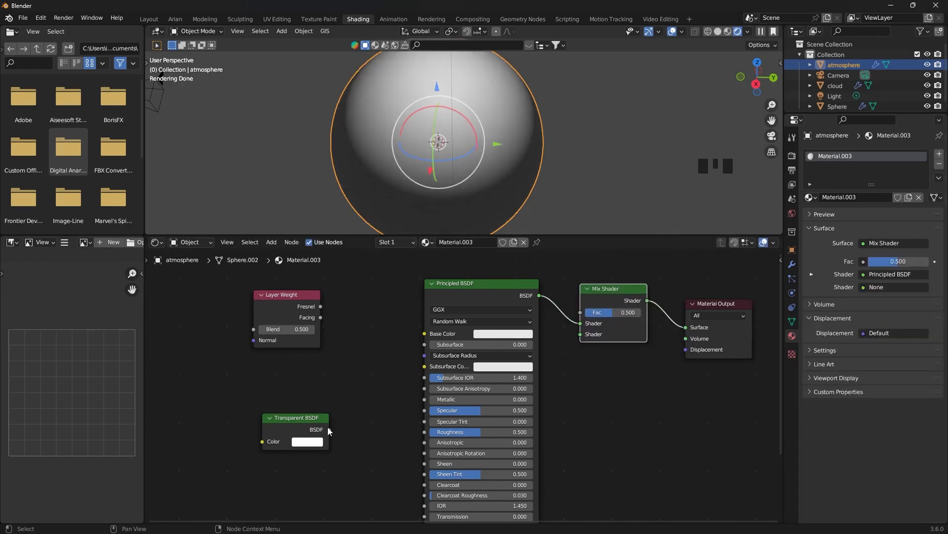
# - Reroute the Principled BSDF to the Mix Shader's second shader input and connect the Transparent BSDF to the first
pyautogui.moveTo(508, 295)
pyautogui.mouseDown()
pyautogui.moveTo(491, 295)
pyautogui.moveTo(515, 282)
pyautogui.mouseUp()
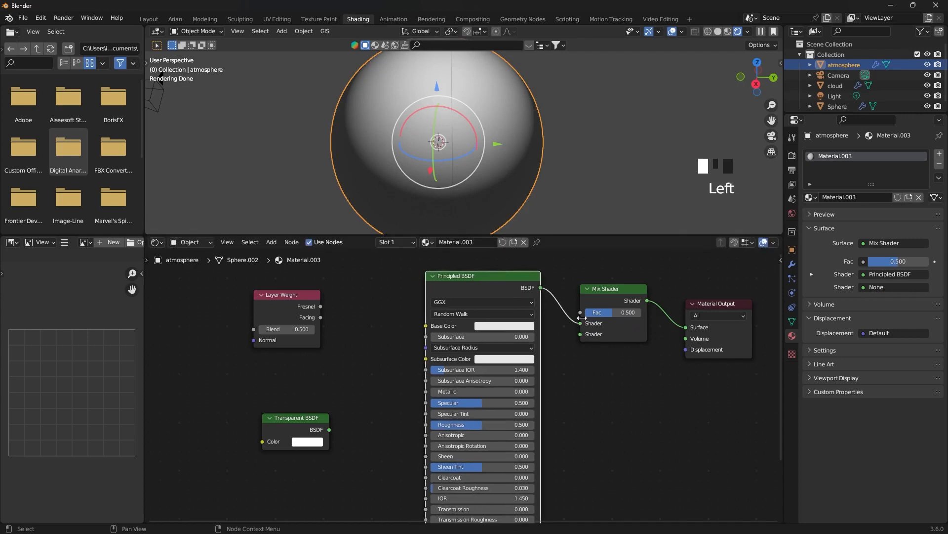
pyautogui.moveTo(580, 324); pyautogui.dragTo(581, 333)
pyautogui.moveTo(608, 292); pyautogui.dragTo(615, 298)
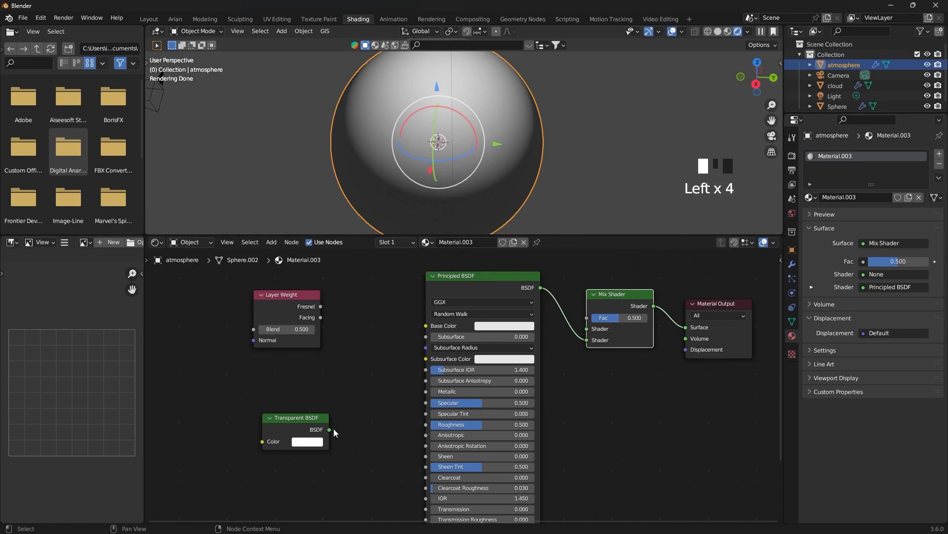
pyautogui.moveTo(329, 429); pyautogui.dragTo(587, 329)
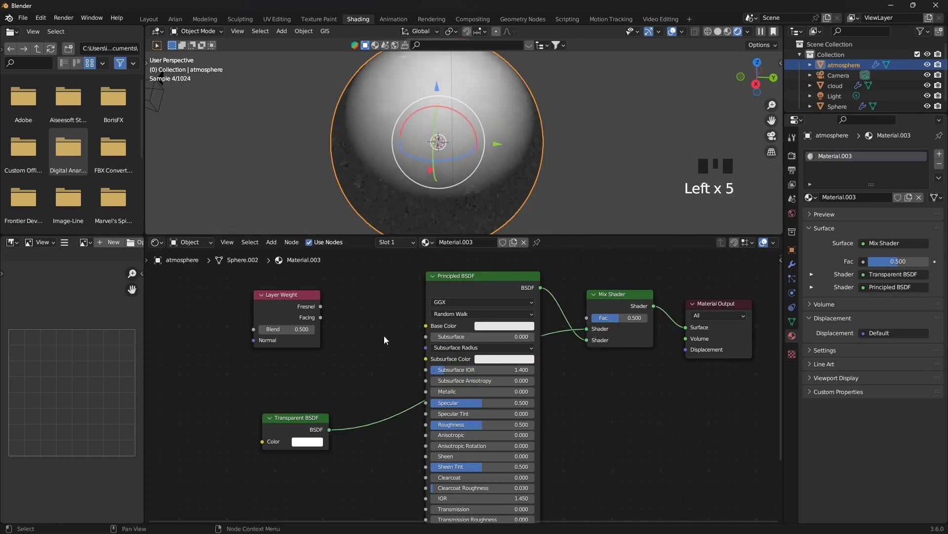
# - Connect the Layer Weight's Facing output to the Mix Shader's Fac input
pyautogui.scroll(4, 385, 340)
pyautogui.keyDown('shift'); pyautogui.moveTo(302, 323); pyautogui.dragTo(299, 321, button='middle'); pyautogui.keyUp('shift')
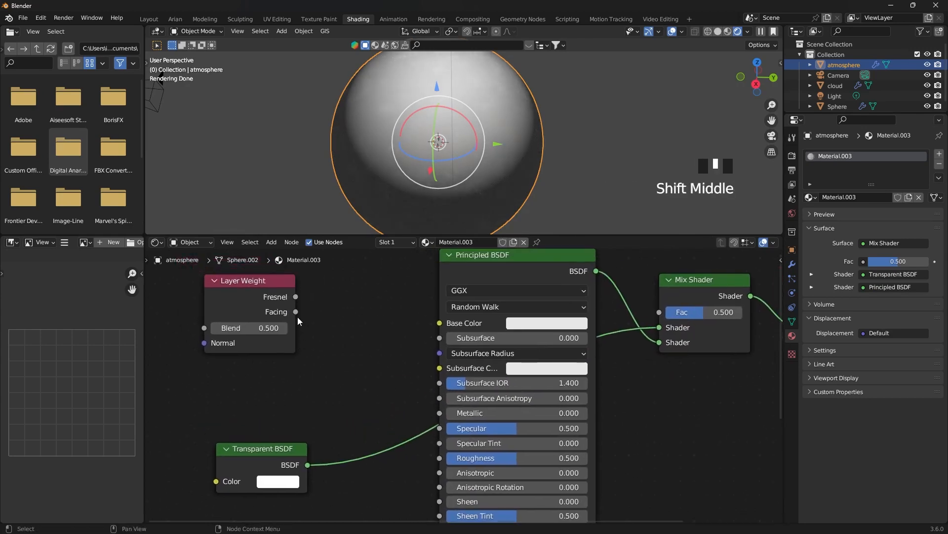
pyautogui.moveTo(297, 313)
pyautogui.mouseDown()
pyautogui.moveTo(679, 319)
pyautogui.moveTo(666, 316)
pyautogui.mouseUp()
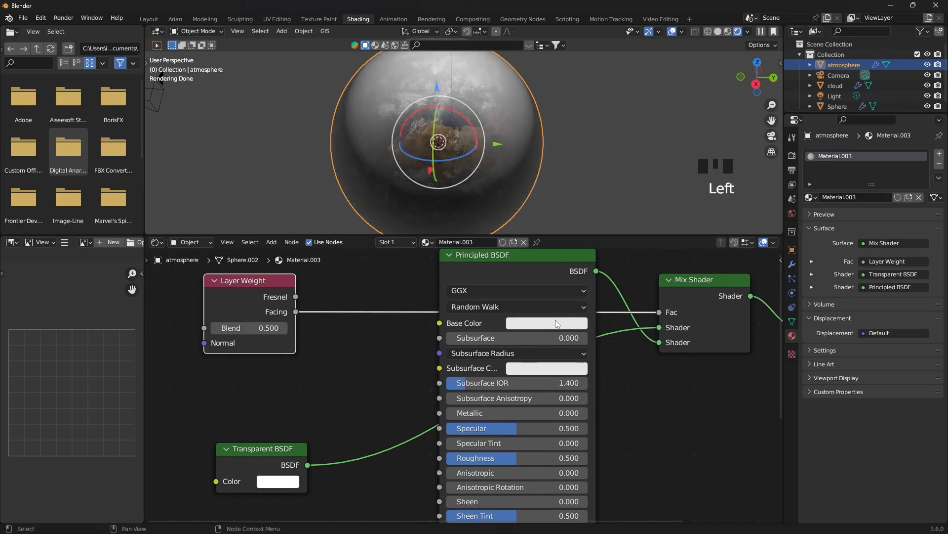
# - Set the Principled BSDF's base color to a medium light blue
pyautogui.click(556, 324)
pyautogui.moveTo(568, 183); pyautogui.dragTo(580, 162)
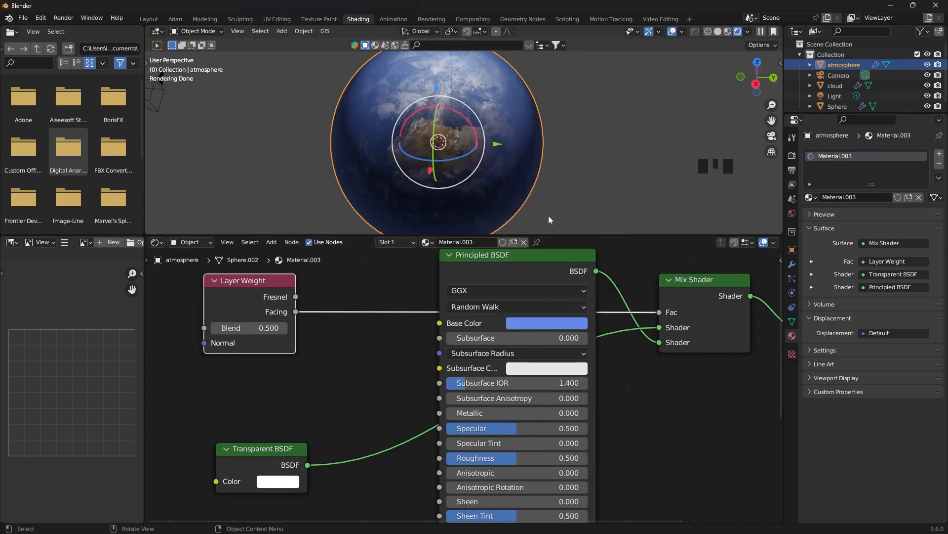
pyautogui.scroll(2, 547, 130)
pyautogui.keyDown('shift'); pyautogui.moveTo(547, 130); pyautogui.dragTo(559, 145, button='middle'); pyautogui.keyUp('shift')
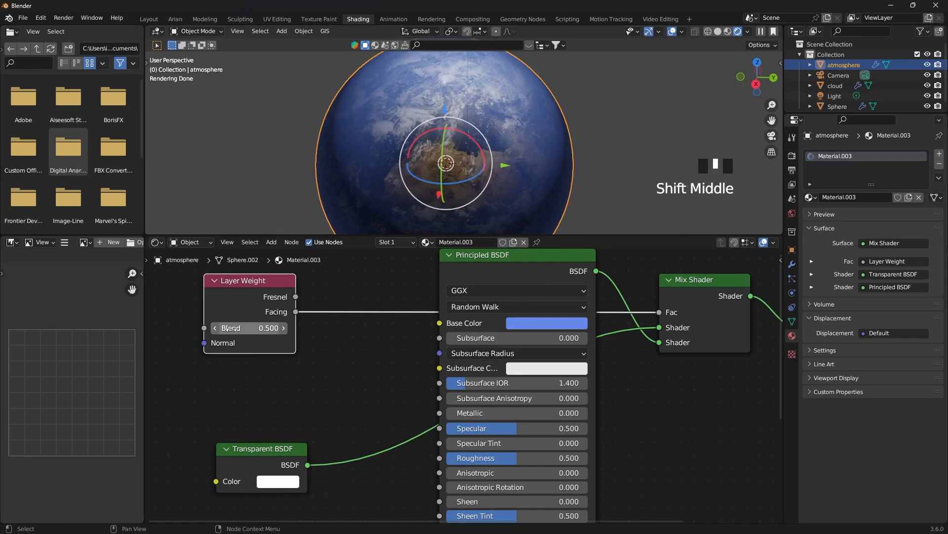
# - Lower the Layer Weight's Blend value to 0.200 and deselect the atmosphere sphere
pyautogui.click(216, 328)
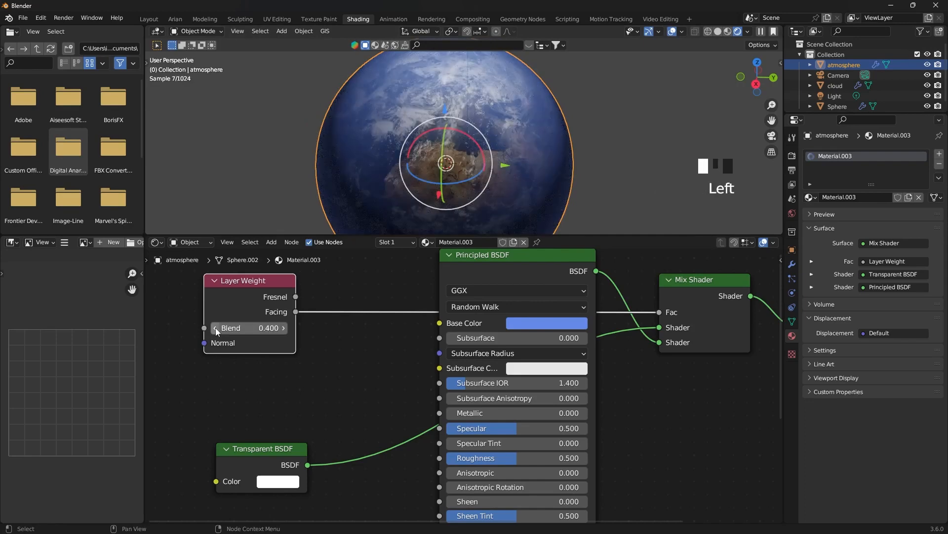
pyautogui.click(216, 328)
pyautogui.click(216, 328)
pyautogui.click(216, 328)
pyautogui.click(596, 133)
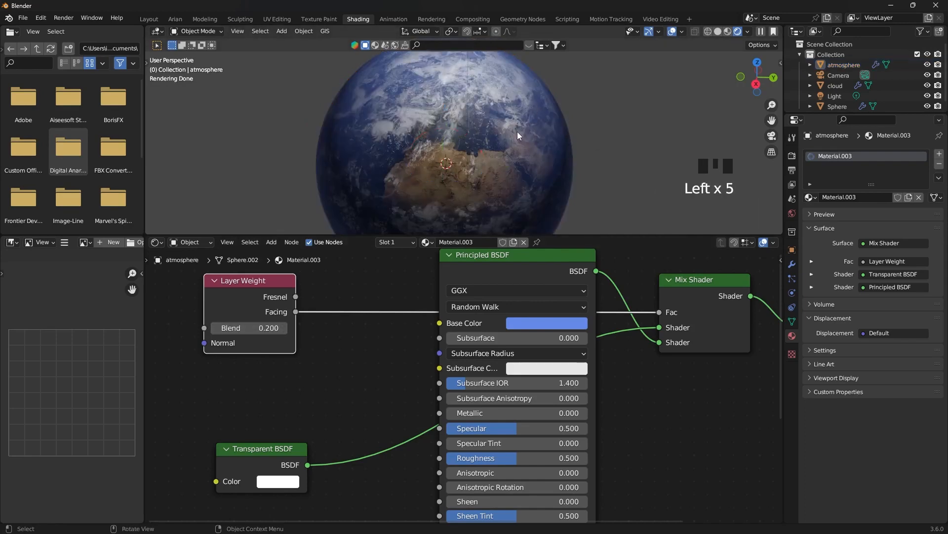
pyautogui.moveTo(462, 141); pyautogui.dragTo(529, 129, button='middle')
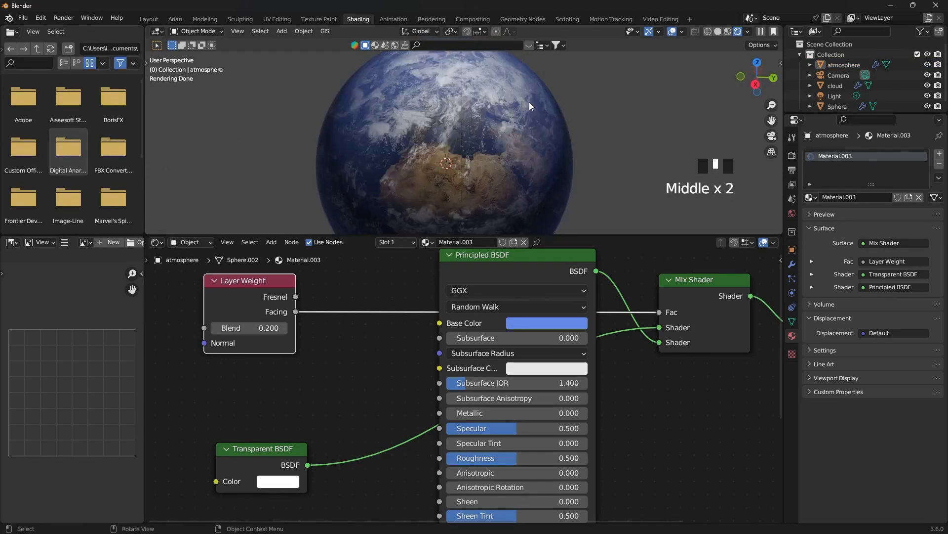
pyautogui.scroll(-1, 523, 121)
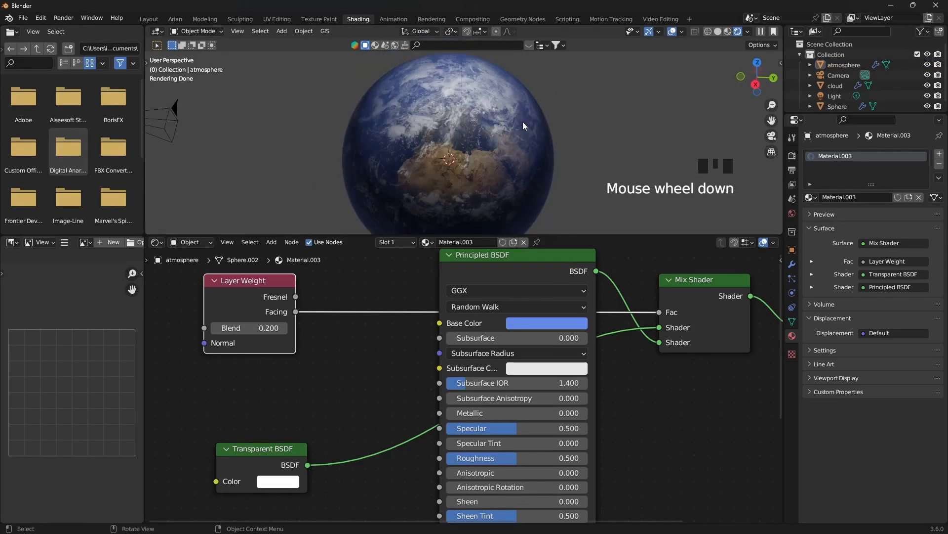
pyautogui.moveTo(483, 137); pyautogui.dragTo(521, 138, button='middle')
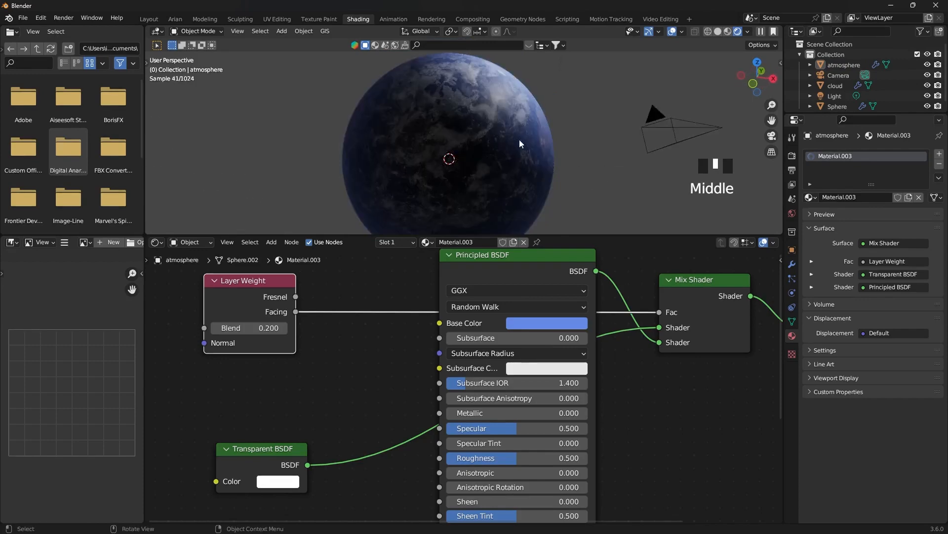
pyautogui.scroll(1, 446, 163)
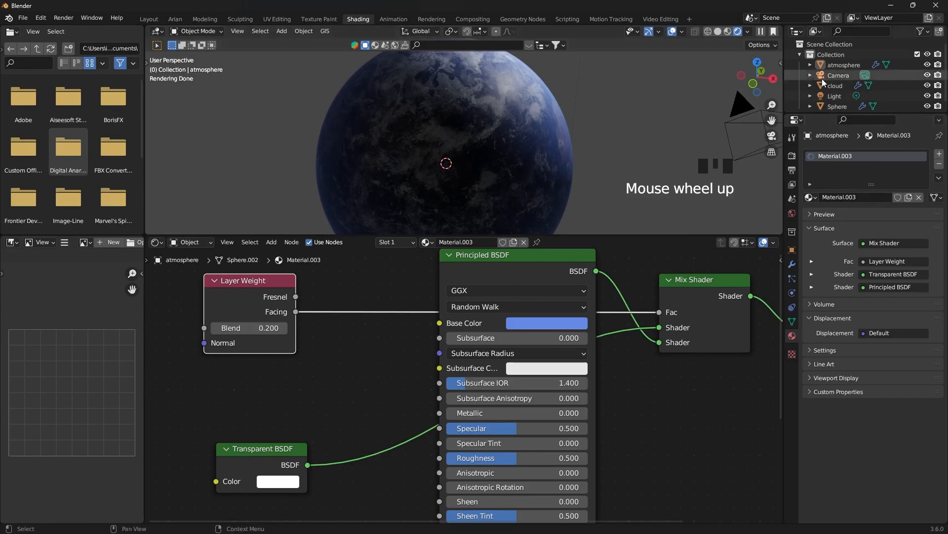
# - Select the Earth sphere and move its Material Output node farther away from the Principled BSDF
pyautogui.click(836, 102)
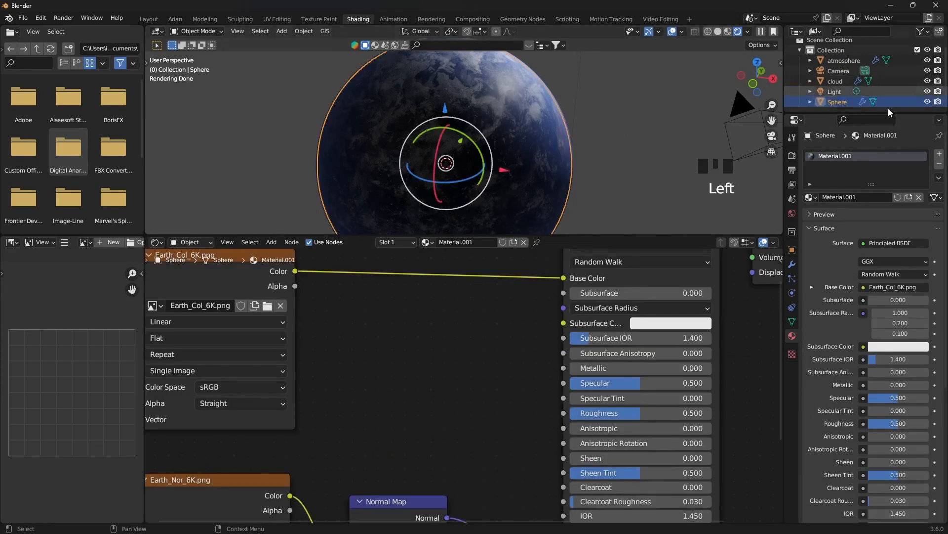
pyautogui.scroll(-2, 494, 148)
pyautogui.scroll(-2, 550, 360)
pyautogui.scroll(-1, 550, 359)
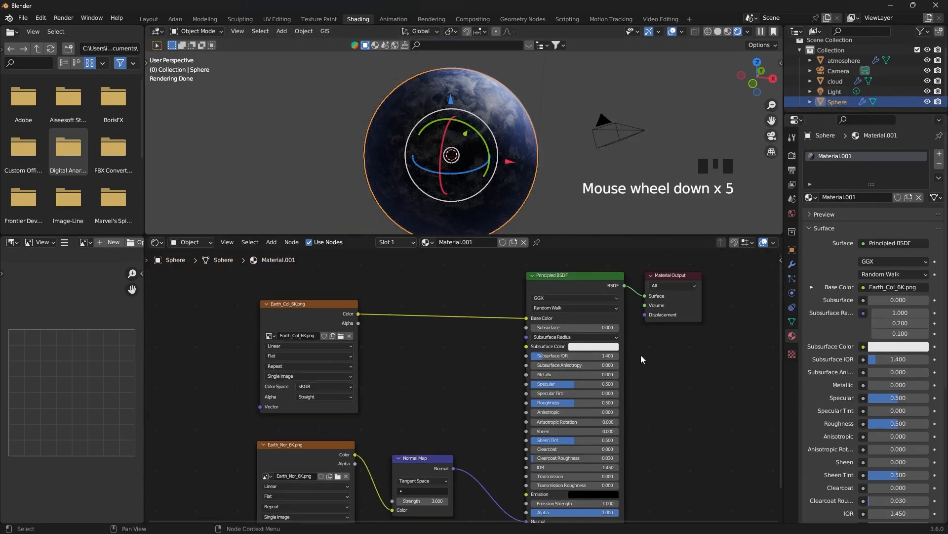
pyautogui.moveTo(551, 273); pyautogui.dragTo(643, 324)
# - Add an Image Texture node below the Principled BSDF in the Earth sphere's material
pyautogui.keyDown('shift'); pyautogui.moveTo(588, 441); pyautogui.dragTo(536, 310, button='middle'); pyautogui.keyUp('shift')
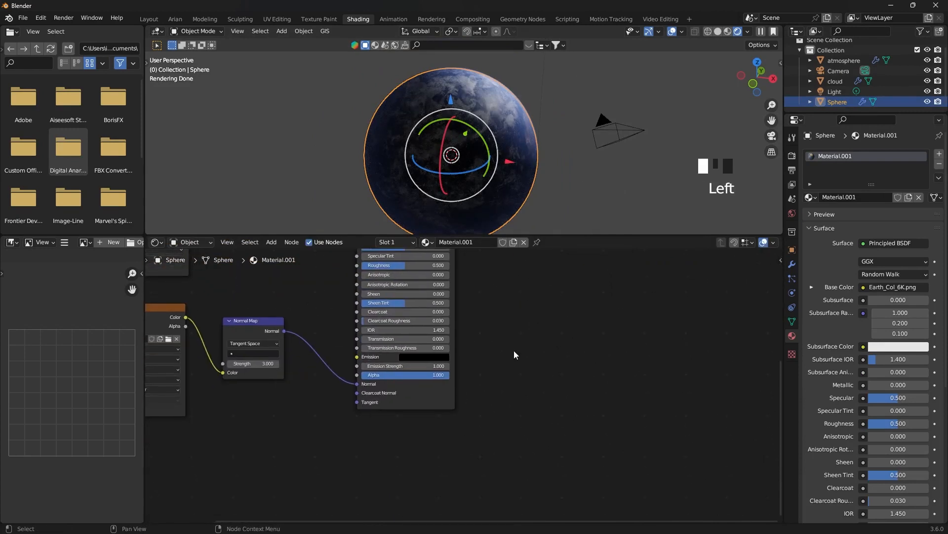
pyautogui.hotkey('shift', 'a')
pyautogui.write('imagh')
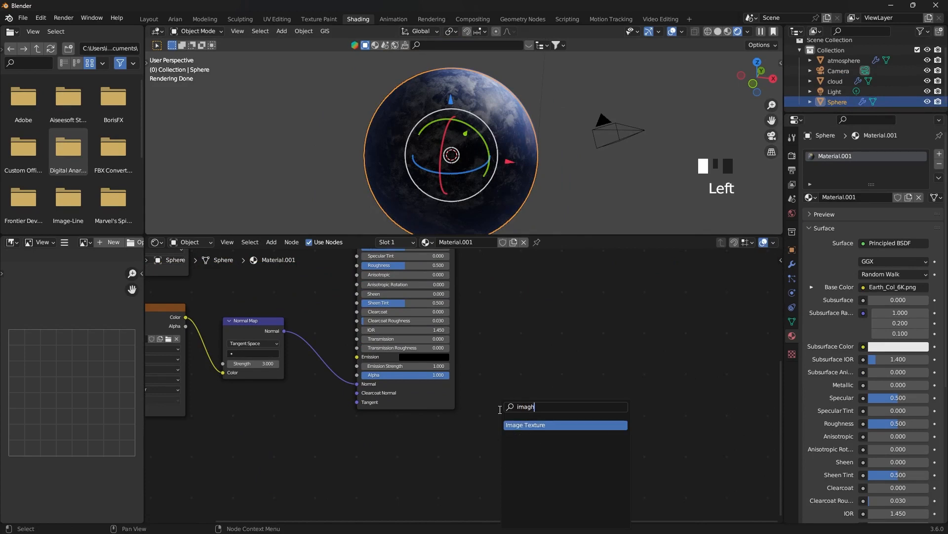
pyautogui.press('Return')
pyautogui.click(422, 435)
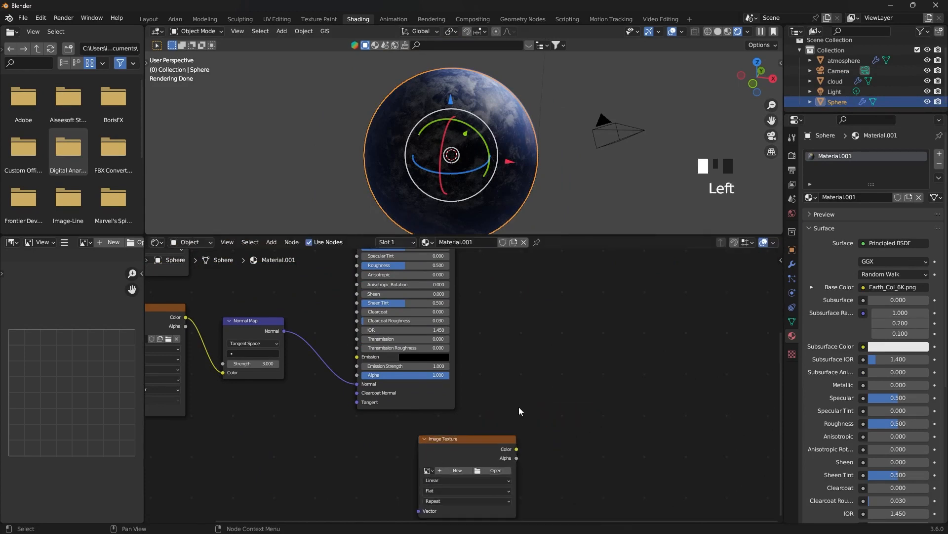
# - Add a Math node beside the empty Image Texture node
pyautogui.hotkey('shift', 'a')
pyautogui.write('math')
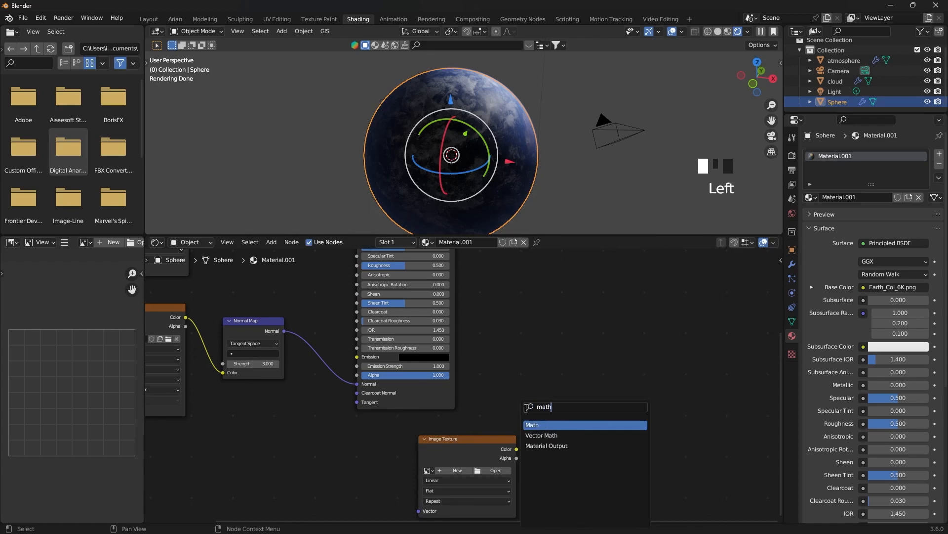
pyautogui.press('Return')
pyautogui.click(528, 405)
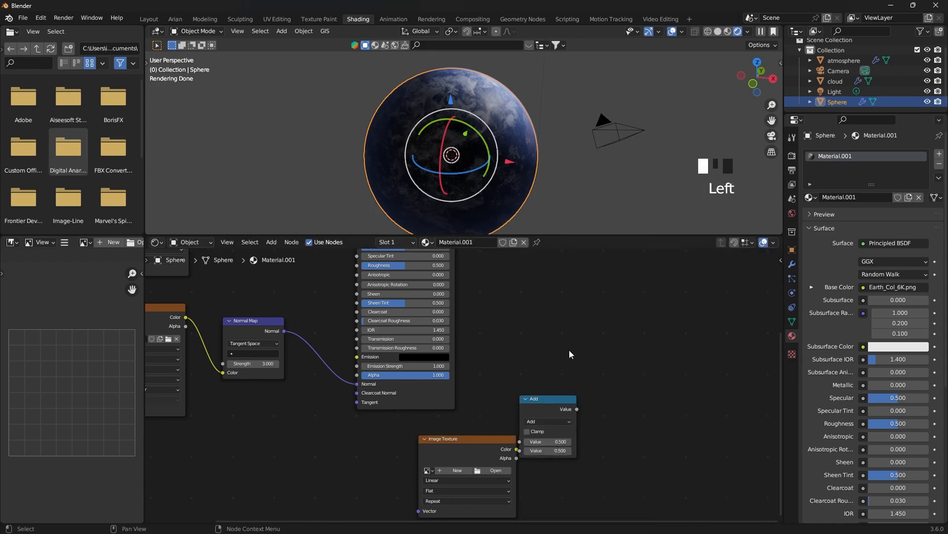
# - Add an Emission shader node just above the Math node
pyautogui.hotkey('shift', 'a')
pyautogui.click(570, 350)
pyautogui.write('emis')
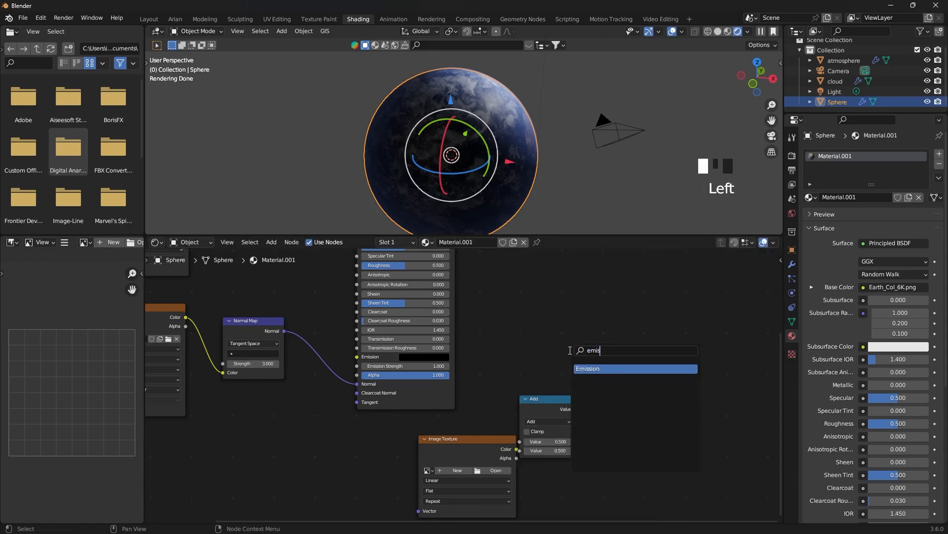
pyautogui.press('Return')
pyautogui.click(547, 347)
# - Insert a Mix Shader between the Principled BSDF and the Material Output, and space these nodes apart
pyautogui.moveTo(636, 297); pyautogui.dragTo(662, 414, button='middle')
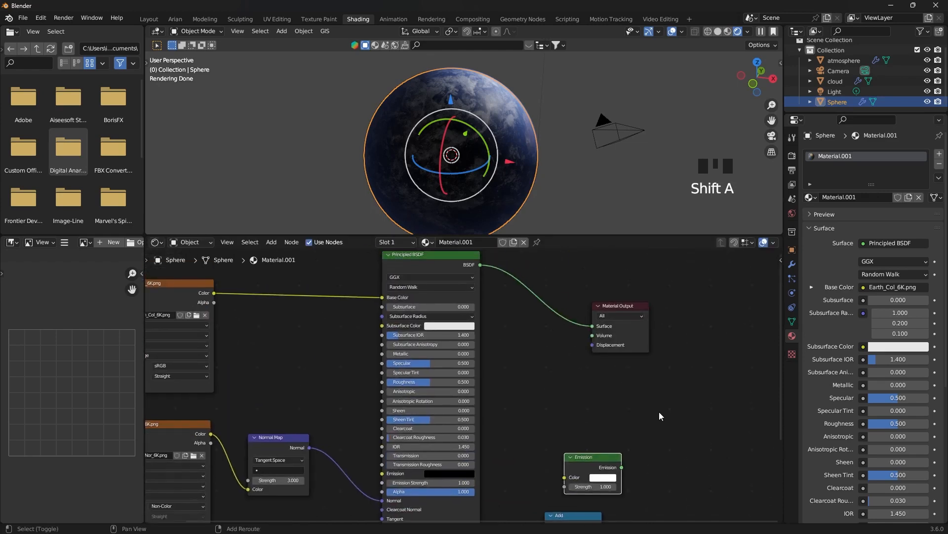
pyautogui.click(643, 397)
pyautogui.hotkey('shift', 'a')
pyautogui.click(614, 383)
pyautogui.write('mix')
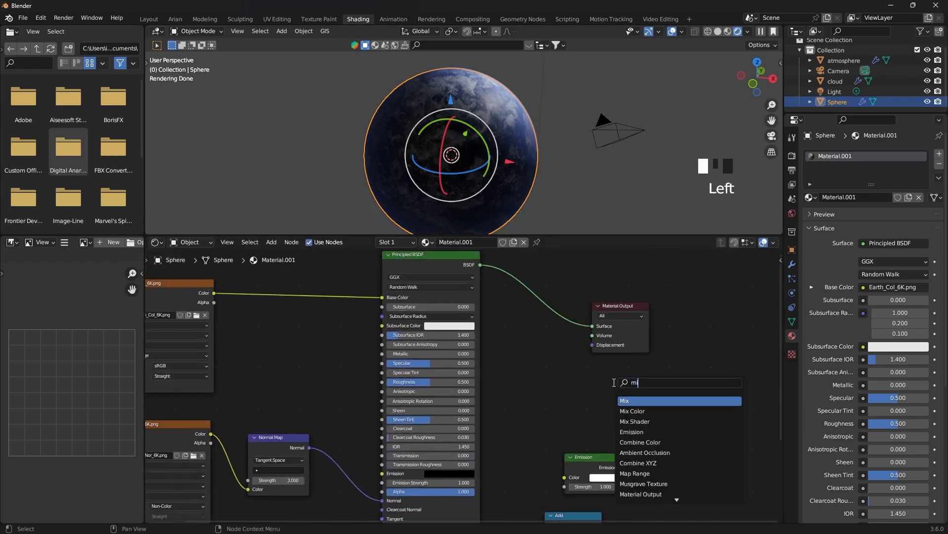
pyautogui.click(635, 420)
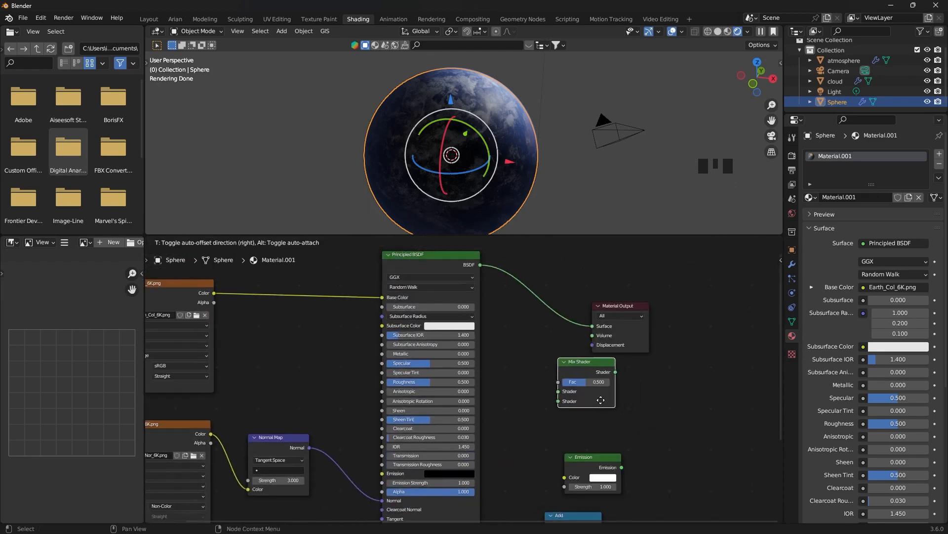
pyautogui.click(593, 357)
pyautogui.moveTo(643, 309); pyautogui.dragTo(683, 312)
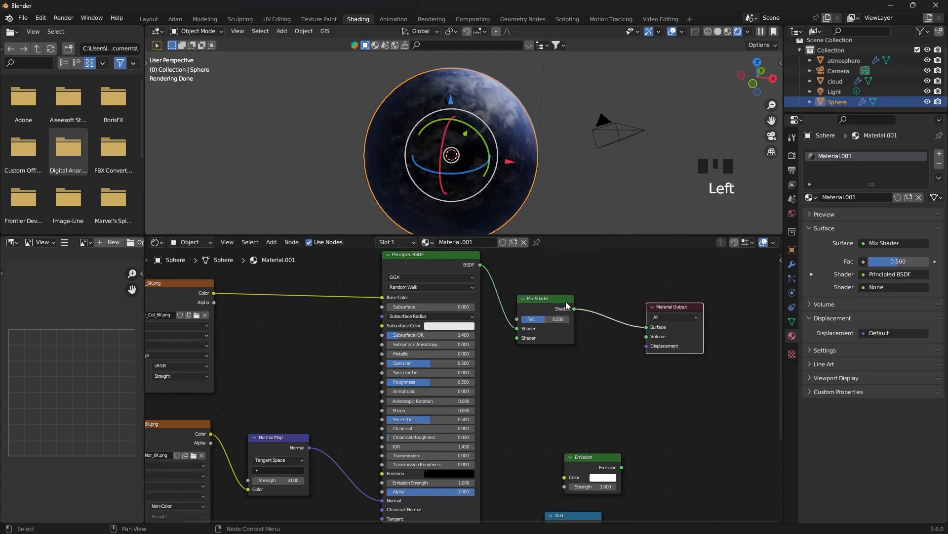
pyautogui.moveTo(563, 300); pyautogui.dragTo(628, 328)
# - Separate the Math node from the Image Texture node and set its operation to Multiply
pyautogui.keyDown('shift'); pyautogui.moveTo(650, 379); pyautogui.dragTo(663, 270, button='middle'); pyautogui.keyUp('shift')
pyautogui.scroll(3, 665, 322)
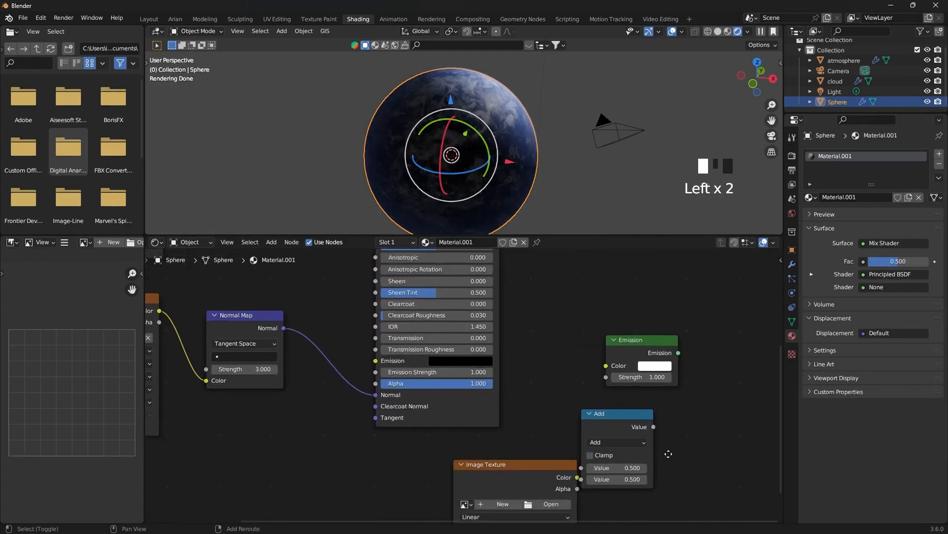
pyautogui.moveTo(668, 456); pyautogui.dragTo(598, 368, button='middle')
pyautogui.moveTo(534, 328); pyautogui.dragTo(560, 335)
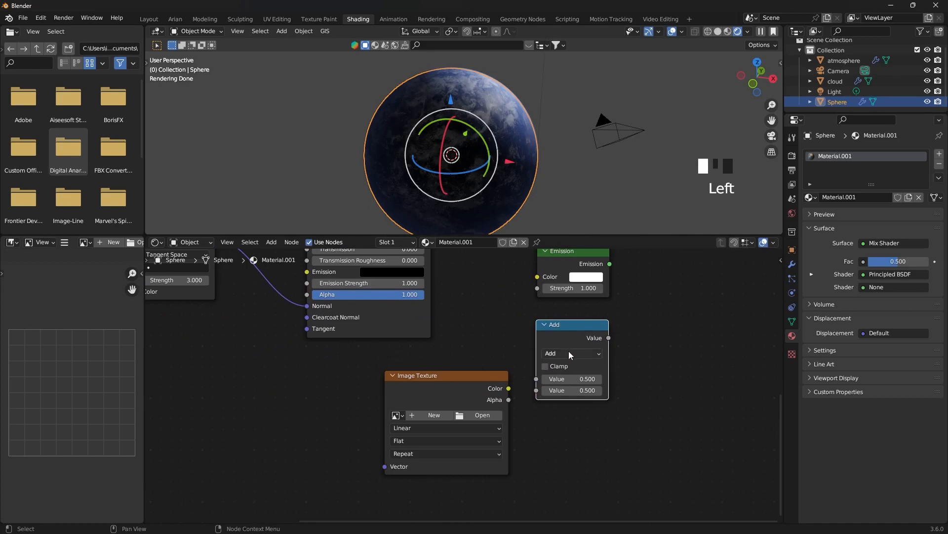
pyautogui.click(569, 354)
pyautogui.click(263, 404)
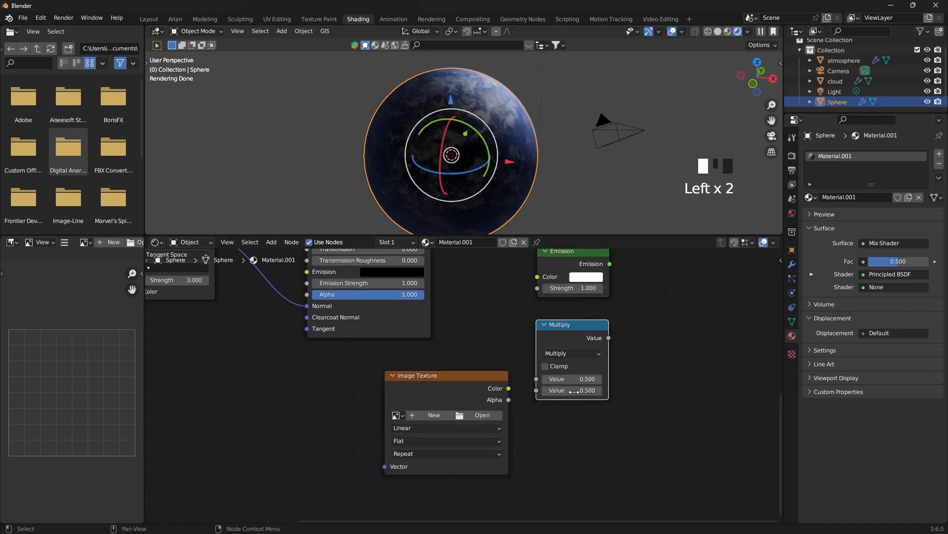
# - Shift the Image Texture and Multiply nodes away from the Emission node and load Earth_Emit_6K.png into the texture
pyautogui.moveTo(487, 376); pyautogui.dragTo(418, 387)
pyautogui.moveTo(556, 325); pyautogui.dragTo(492, 353)
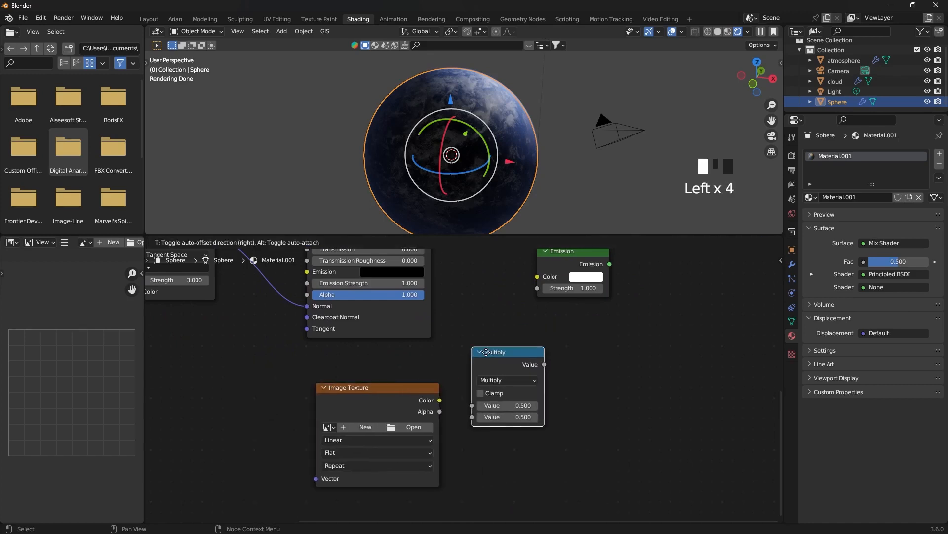
pyautogui.click(414, 426)
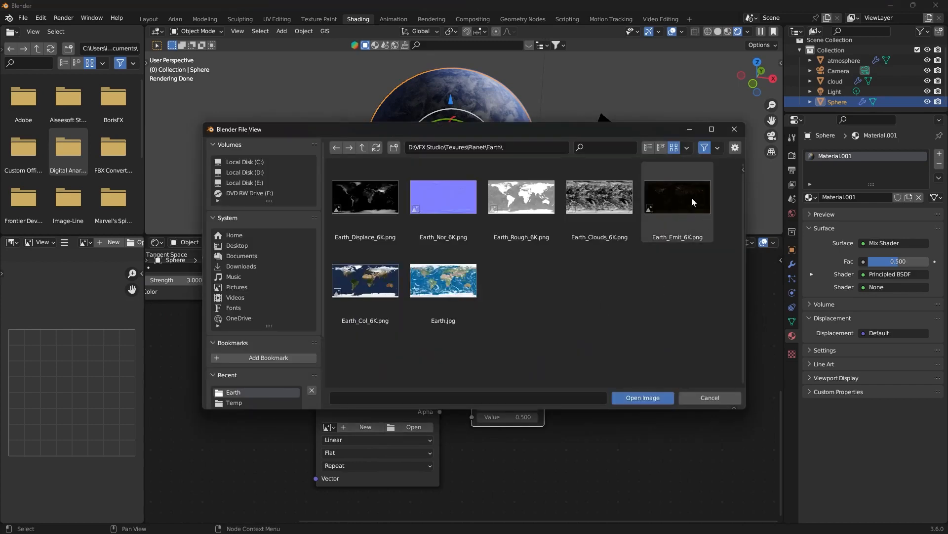
pyautogui.doubleClick(686, 203)
# - Link the Earth_Emit_6K.png Color through Multiply into the Emission's Strength, and the Emission into the Mix Shader's second shader input
pyautogui.moveTo(439, 400); pyautogui.dragTo(473, 405)
pyautogui.moveTo(522, 357); pyautogui.dragTo(539, 289)
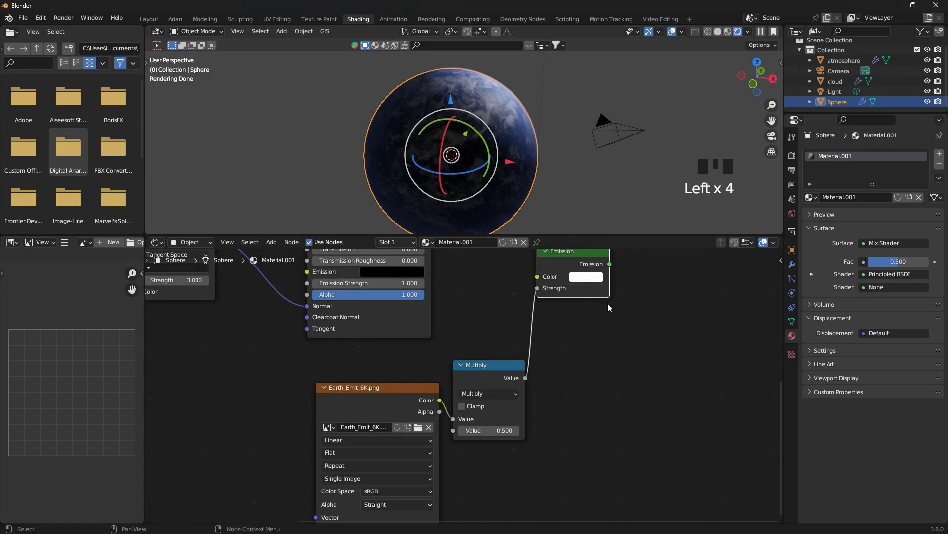
pyautogui.moveTo(607, 303); pyautogui.dragTo(589, 426, button='middle')
pyautogui.moveTo(619, 366); pyautogui.dragTo(644, 419, button='middle')
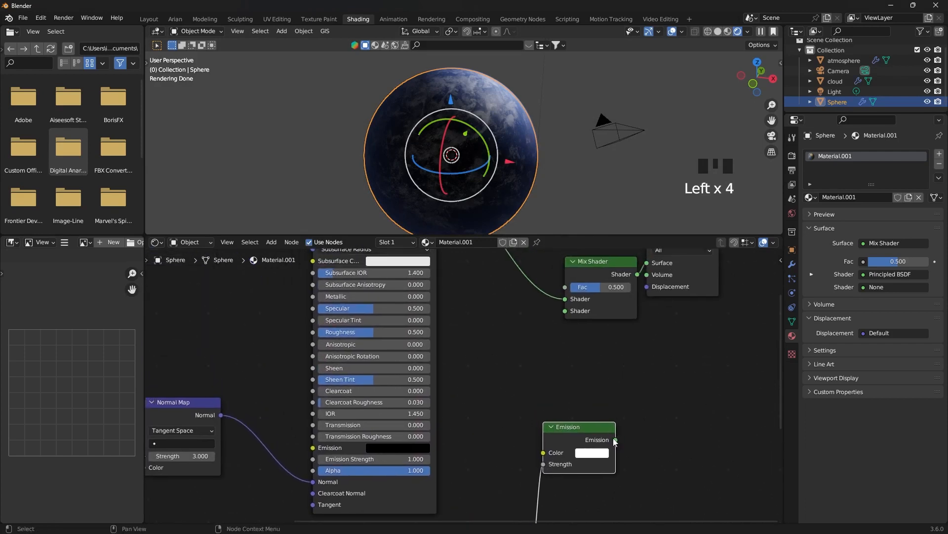
pyautogui.moveTo(616, 440); pyautogui.dragTo(565, 310)
# - Set the Emission node's color to a light warm yellow
pyautogui.keyDown('shift'); pyautogui.moveTo(629, 394); pyautogui.dragTo(615, 374, button='middle'); pyautogui.keyUp('shift')
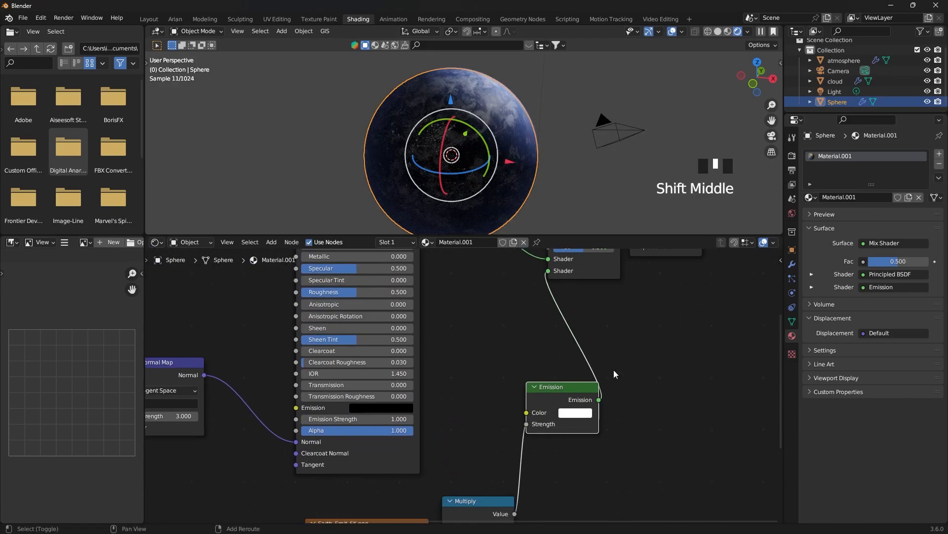
pyautogui.click(576, 413)
pyautogui.click(593, 313)
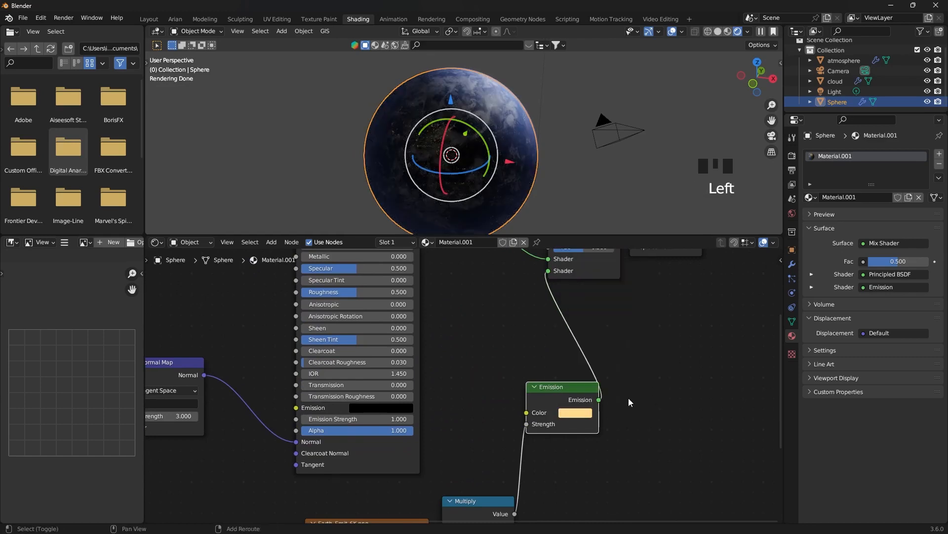
# - Set the Multiply node's second value to 2.000 to brighten the city lights
pyautogui.keyDown('shift'); pyautogui.moveTo(636, 359); pyautogui.dragTo(669, 245, button='middle'); pyautogui.keyUp('shift')
pyautogui.scroll(4, 475, 383)
pyautogui.keyDown('shift'); pyautogui.moveTo(568, 447); pyautogui.dragTo(554, 399, button='middle'); pyautogui.keyUp('shift')
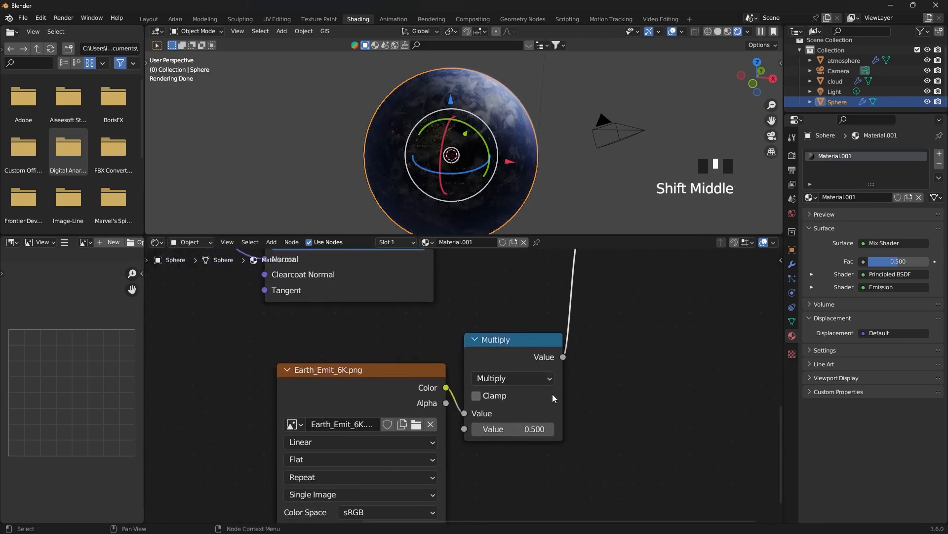
pyautogui.write('2')
pyautogui.click(637, 424)
pyautogui.scroll(5, 508, 165)
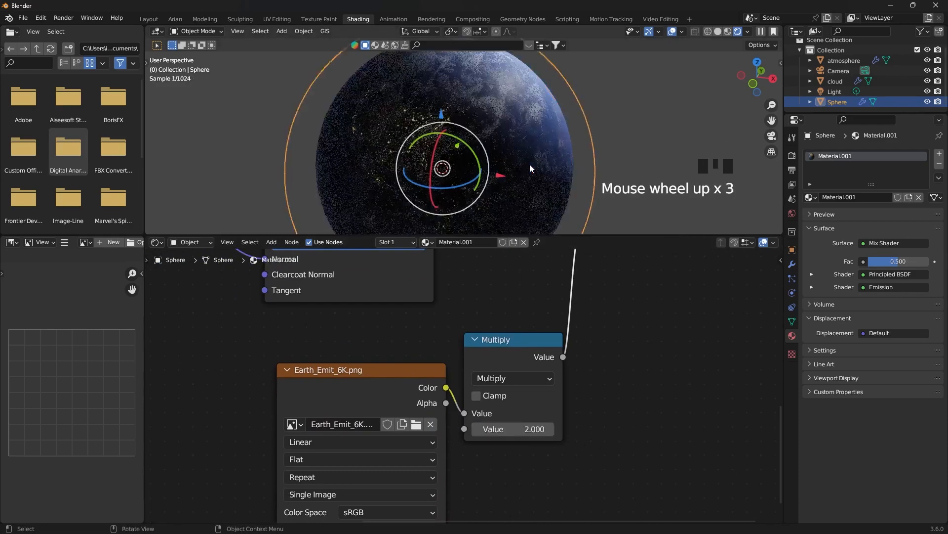
pyautogui.scroll(-2, 410, 143)
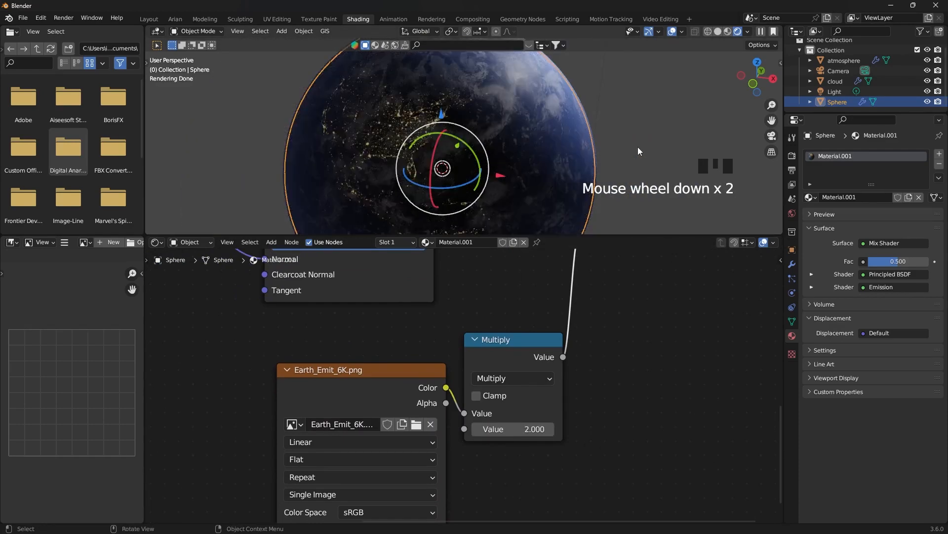
# - Deselect the sphere, switch to the custom multi-view workspace and show the Earth's night side in Rendered shading in the large viewport
pyautogui.click(615, 114)
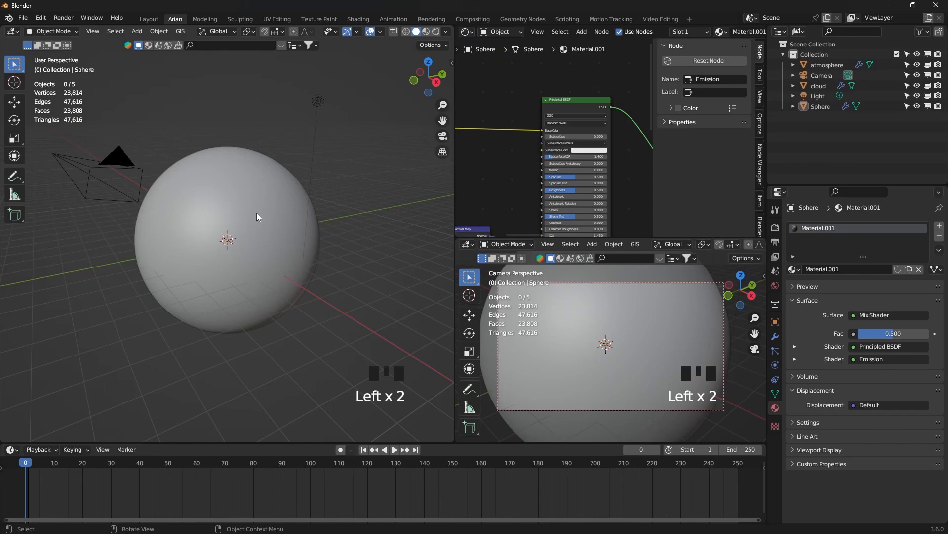
pyautogui.press('z')
pyautogui.click(272, 156)
pyautogui.scroll(2, 257, 230)
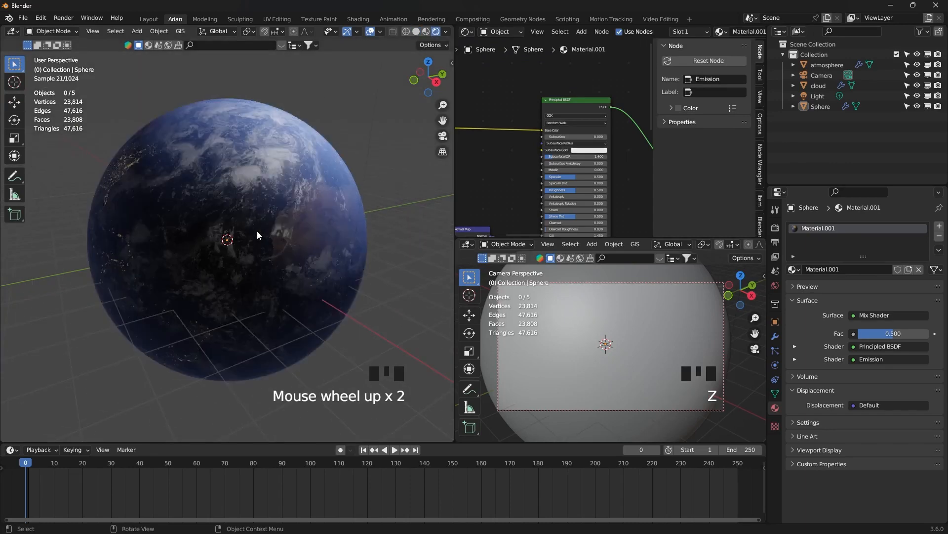
pyautogui.moveTo(257, 230); pyautogui.dragTo(324, 206, button='middle')
pyautogui.moveTo(236, 209)
pyautogui.mouseDown(button='middle')
pyautogui.moveTo(284, 191)
pyautogui.moveTo(272, 182)
pyautogui.moveTo(246, 200)
pyautogui.mouseUp(button='middle')
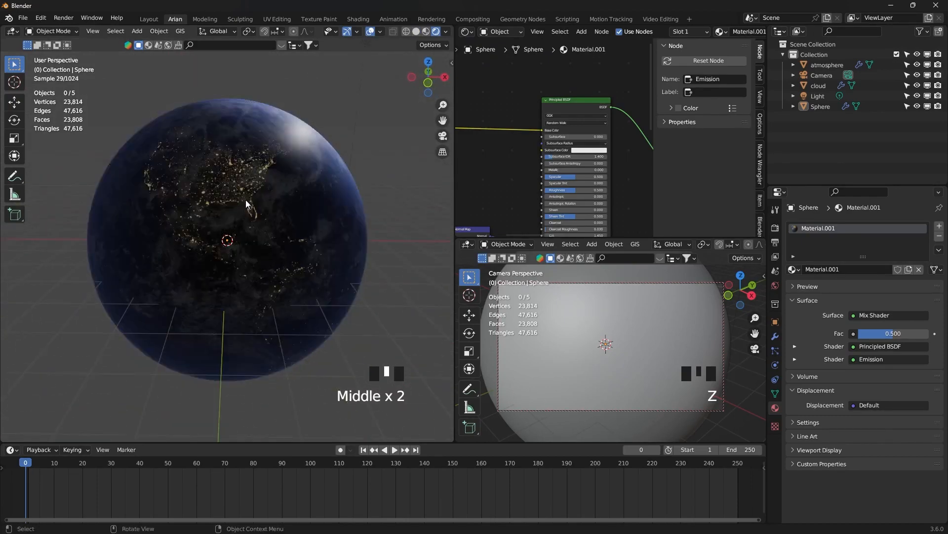
# - Change the scene's light to a Sun with a strength of 10.000
pyautogui.click(818, 96)
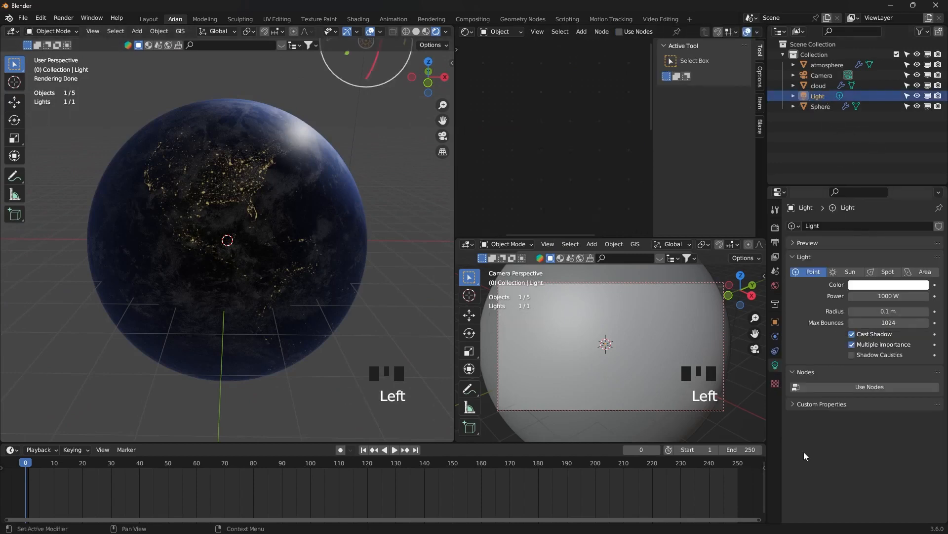
pyautogui.click(808, 333)
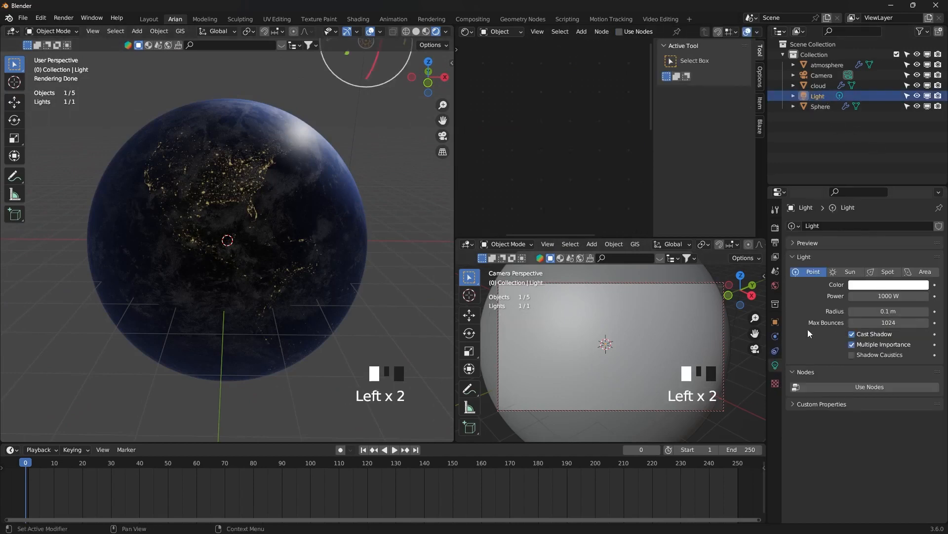
pyautogui.click(847, 271)
pyautogui.doubleClick(891, 295)
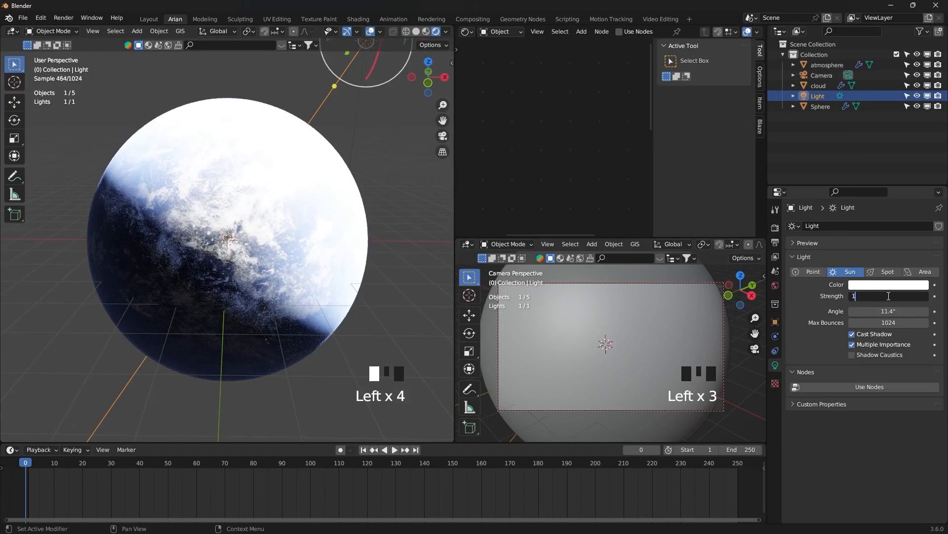
pyautogui.press('Return')
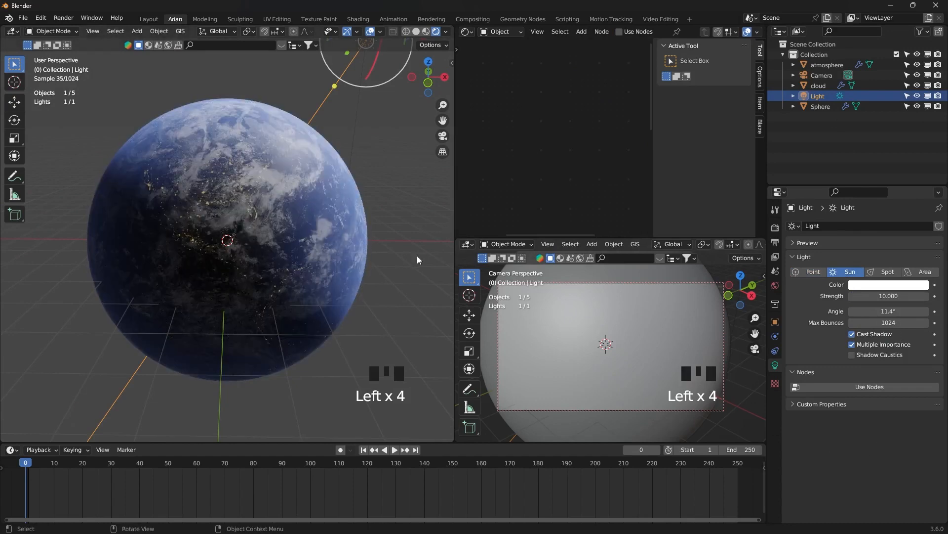
# - Try different Sun directions around the Earth, aim the light diagonally from the upper right, and deselect it
pyautogui.moveTo(293, 164); pyautogui.dragTo(330, 89, button='middle')
pyautogui.moveTo(331, 89)
pyautogui.mouseDown()
pyautogui.moveTo(254, 62)
pyautogui.moveTo(345, 99)
pyautogui.moveTo(320, 85)
pyautogui.moveTo(331, 92)
pyautogui.mouseUp()
pyautogui.moveTo(330, 91); pyautogui.dragTo(303, 205, button='middle')
pyautogui.scroll(-2, 342, 168)
pyautogui.scroll(-2, 294, 207)
pyautogui.moveTo(328, 206); pyautogui.dragTo(350, 197, button='middle')
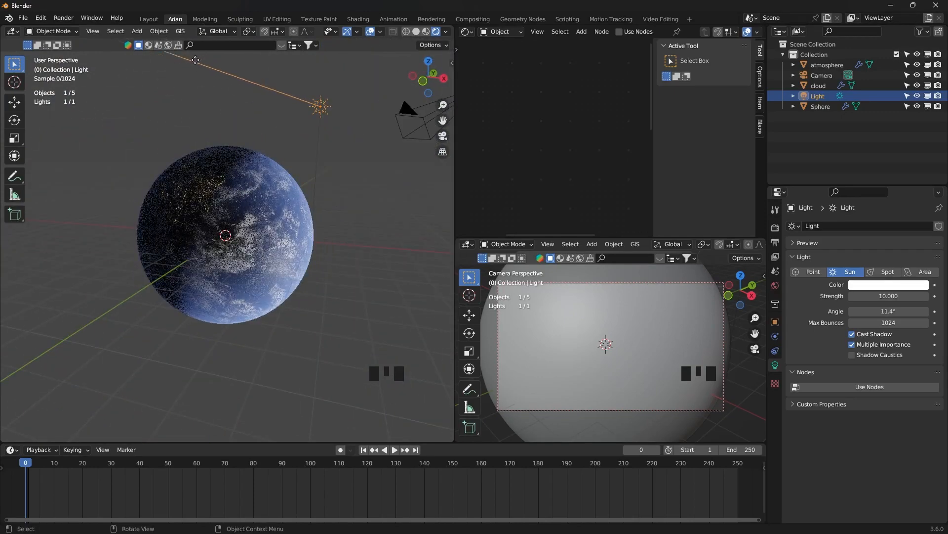
pyautogui.moveTo(236, 140); pyautogui.dragTo(291, 236, button='middle')
pyautogui.scroll(-1, 292, 236)
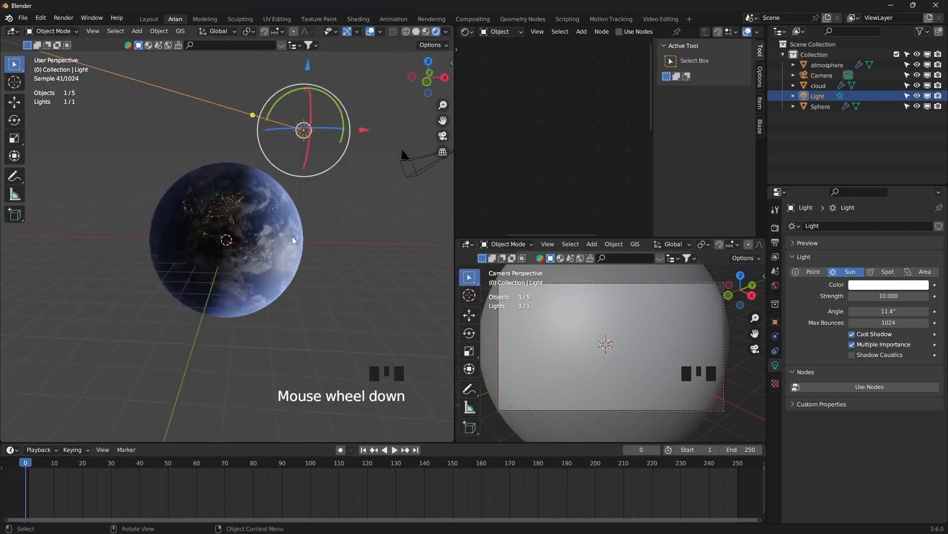
pyautogui.scroll(3, 260, 227)
pyautogui.scroll(-1, 300, 217)
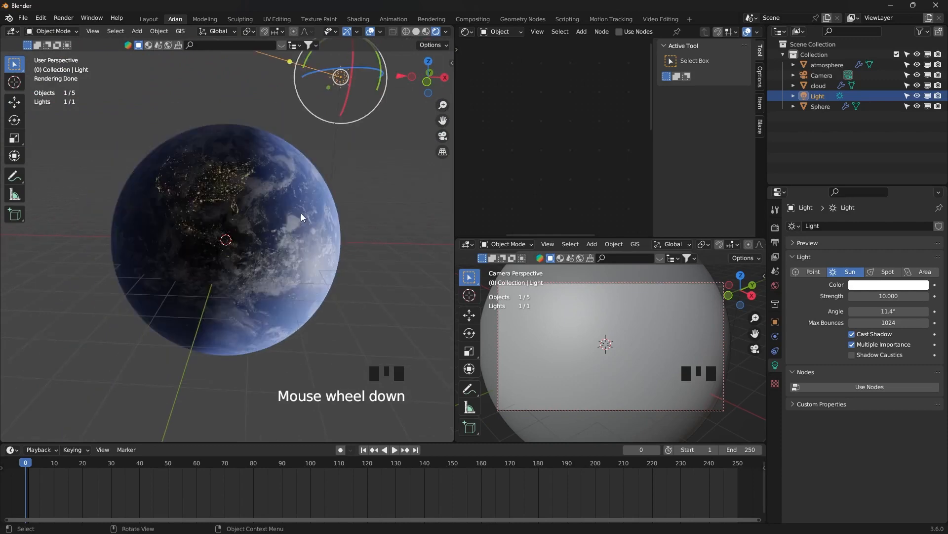
pyautogui.click(305, 99)
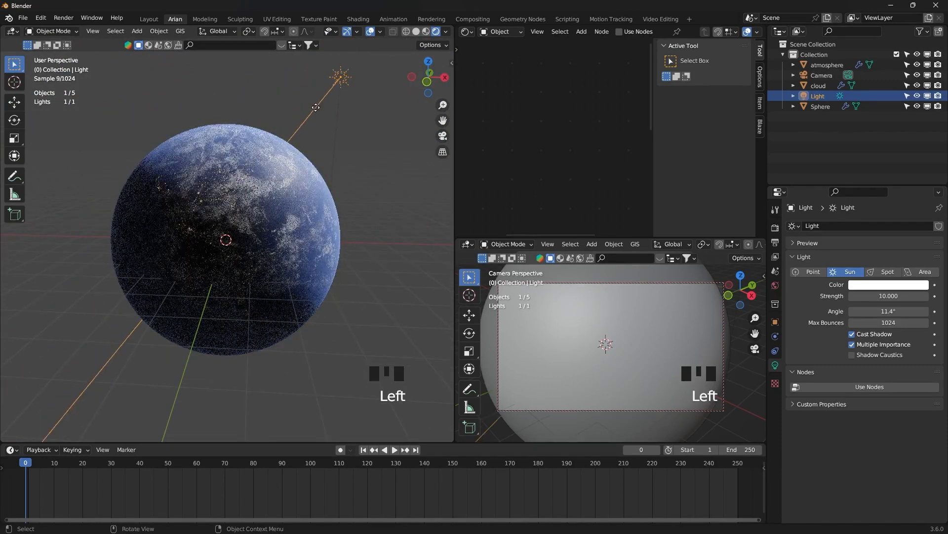
pyautogui.click(282, 110)
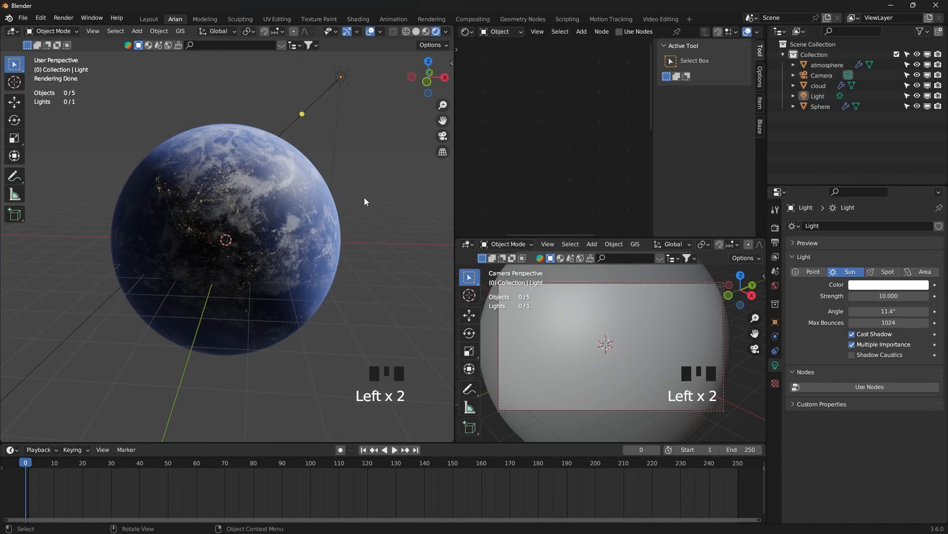
# - Show the World shader nodes in the Shading workspace and shift the Background and World Output nodes to free space before them
pyautogui.click(358, 19)
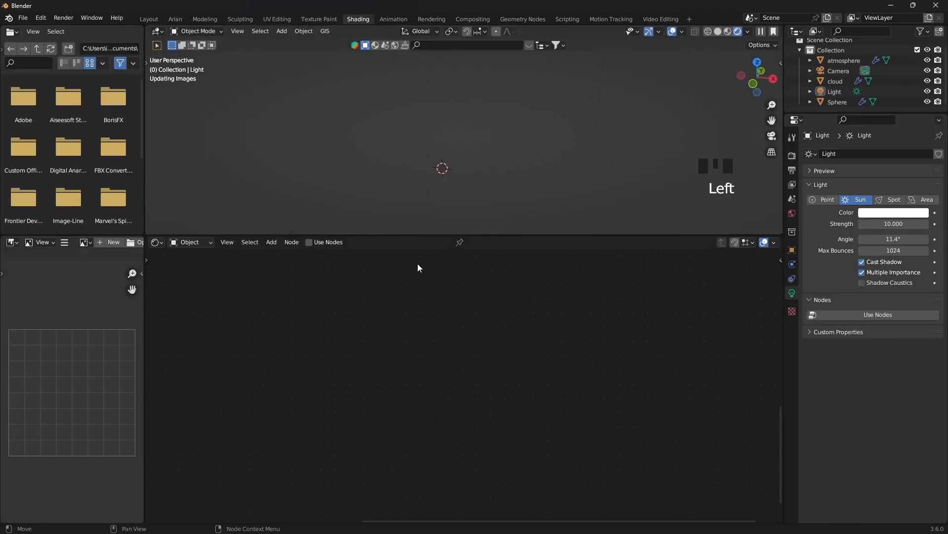
pyautogui.click(200, 243)
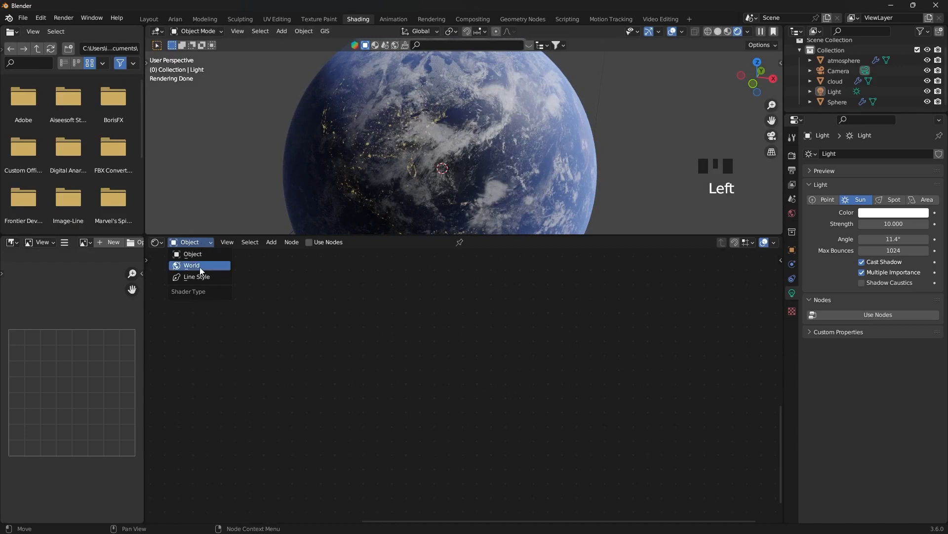
pyautogui.click(200, 267)
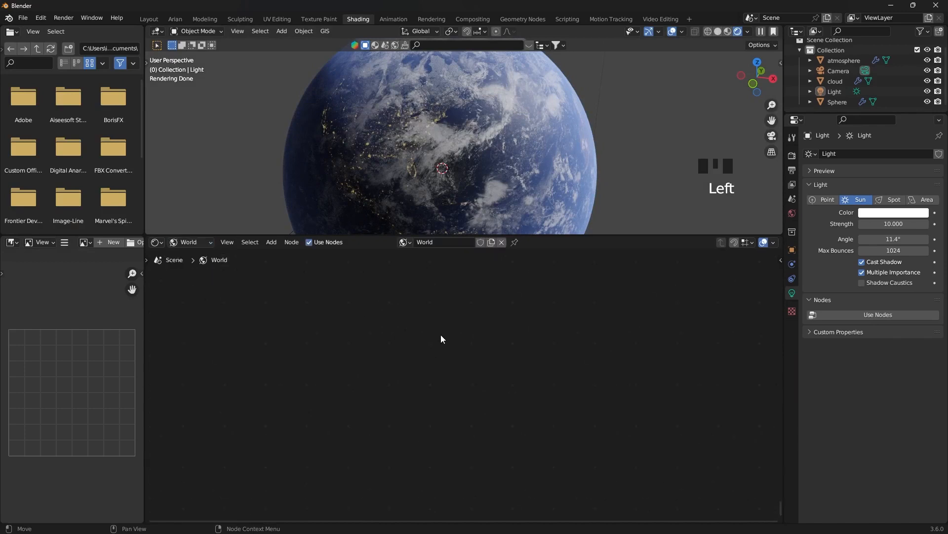
pyautogui.moveTo(546, 279); pyautogui.dragTo(341, 440)
pyautogui.moveTo(391, 320); pyautogui.dragTo(491, 305)
# - Add a Voronoi Texture node before the Background node and attach Mapping and Texture Coordinate nodes to it
pyautogui.click(359, 319)
pyautogui.hotkey('shift', 'a')
pyautogui.write('vor')
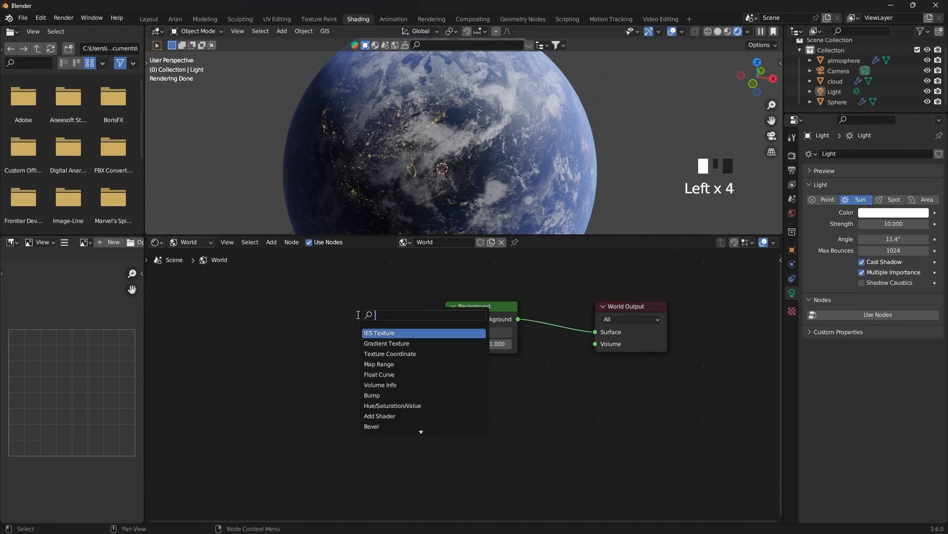
pyautogui.click(411, 334)
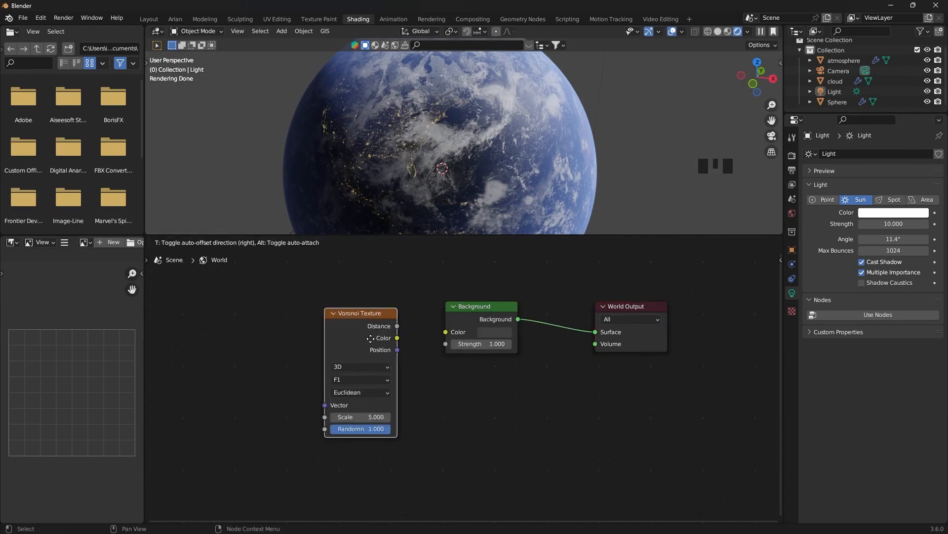
pyautogui.click(344, 318)
pyautogui.click(324, 282)
pyautogui.click(335, 293)
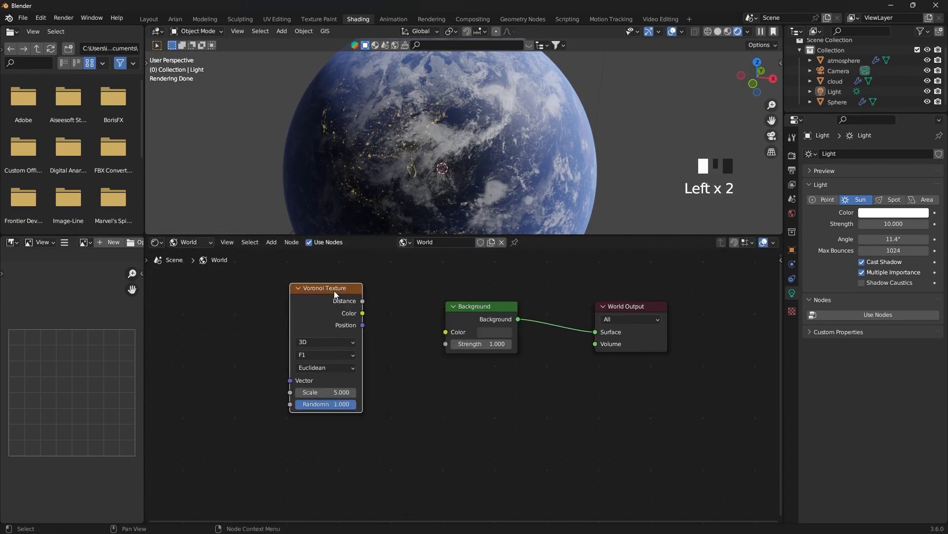
pyautogui.hotkey('ctrl', 't')
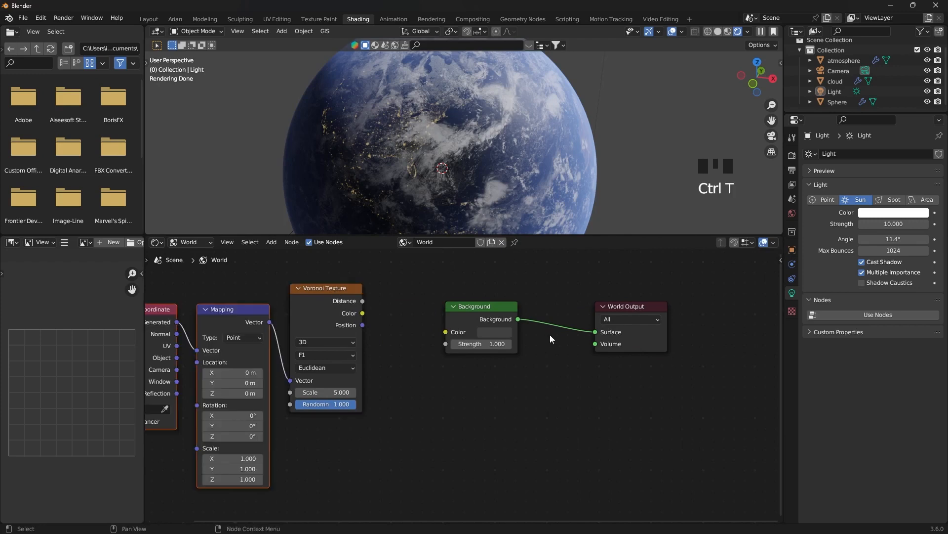
# - Move the Background and World Output nodes farther from the Voronoi Texture and place a Map Range node in the gap
pyautogui.moveTo(628, 266); pyautogui.dragTo(496, 325)
pyautogui.click(523, 291)
pyautogui.moveTo(623, 274); pyautogui.dragTo(509, 337)
pyautogui.moveTo(478, 308); pyautogui.dragTo(570, 304)
pyautogui.click(485, 330)
pyautogui.hotkey('shift', 'a')
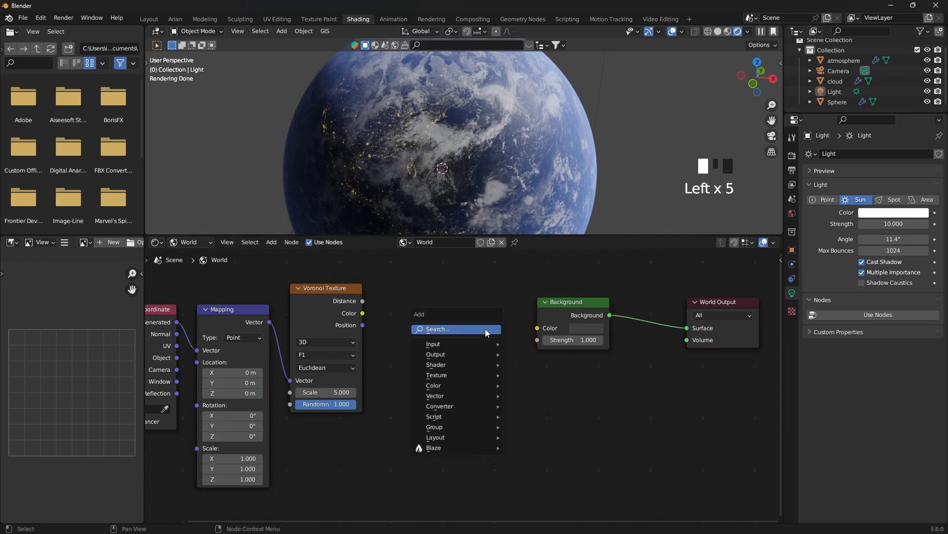
pyautogui.write('ran')
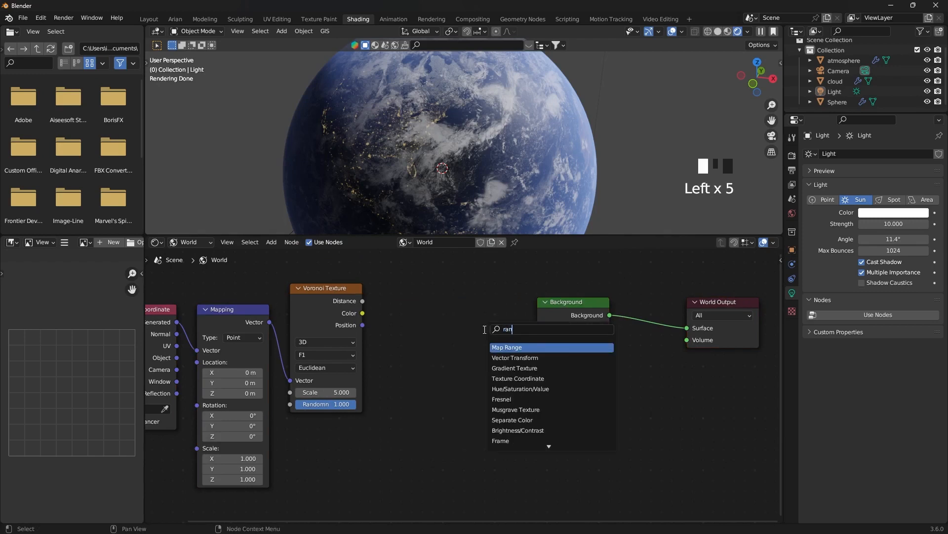
pyautogui.click(523, 347)
pyautogui.click(485, 334)
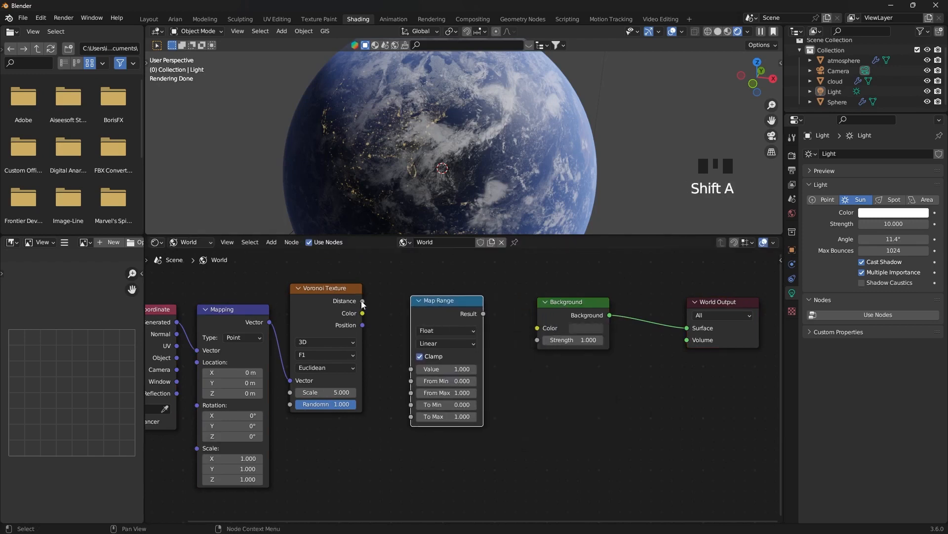
# - Connect the Voronoi Texture's Distance to Map Range's Value, and Map Range's Result to the Background's Color
pyautogui.moveTo(362, 300); pyautogui.dragTo(386, 327)
pyautogui.moveTo(401, 361); pyautogui.dragTo(411, 368)
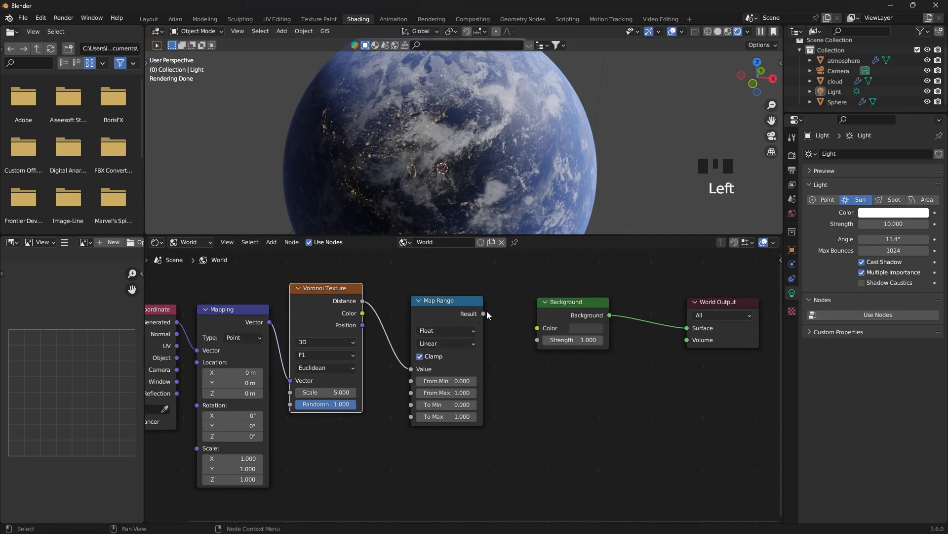
pyautogui.moveTo(483, 313); pyautogui.dragTo(537, 327)
# - Add a Value node in the empty space below the Map Range node
pyautogui.keyDown('shift'); pyautogui.moveTo(523, 382); pyautogui.dragTo(535, 300, button='middle'); pyautogui.keyUp('shift')
pyautogui.click(458, 404)
pyautogui.hotkey('shift', 'a')
pyautogui.click(458, 404)
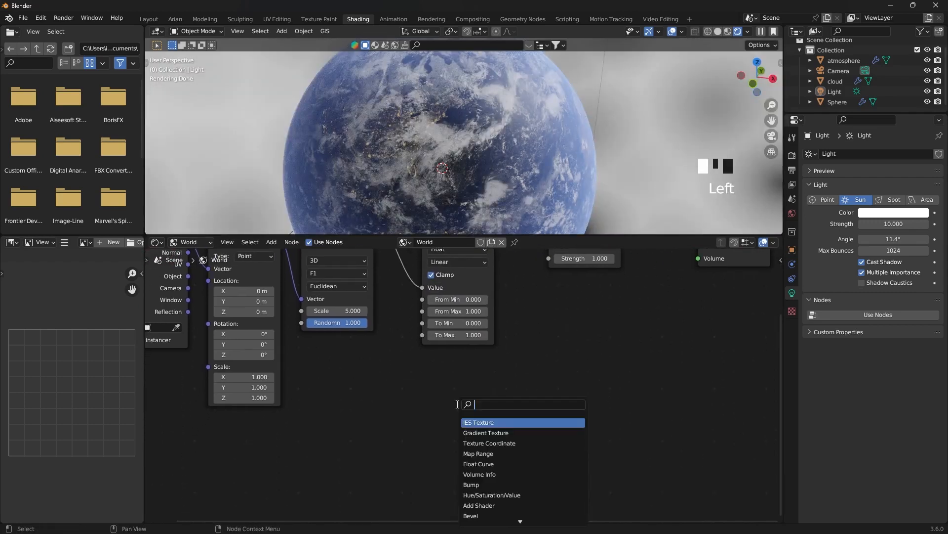
pyautogui.write('val')
pyautogui.press('Return')
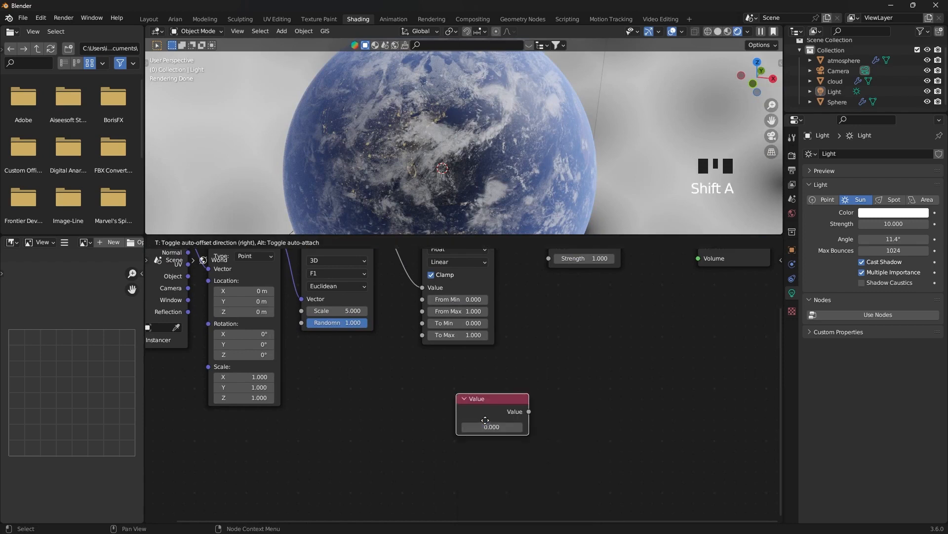
pyautogui.click(544, 392)
# - Add a Math node beside the Value node, keeping its Add operation
pyautogui.hotkey('shift', 'a')
pyautogui.click(543, 392)
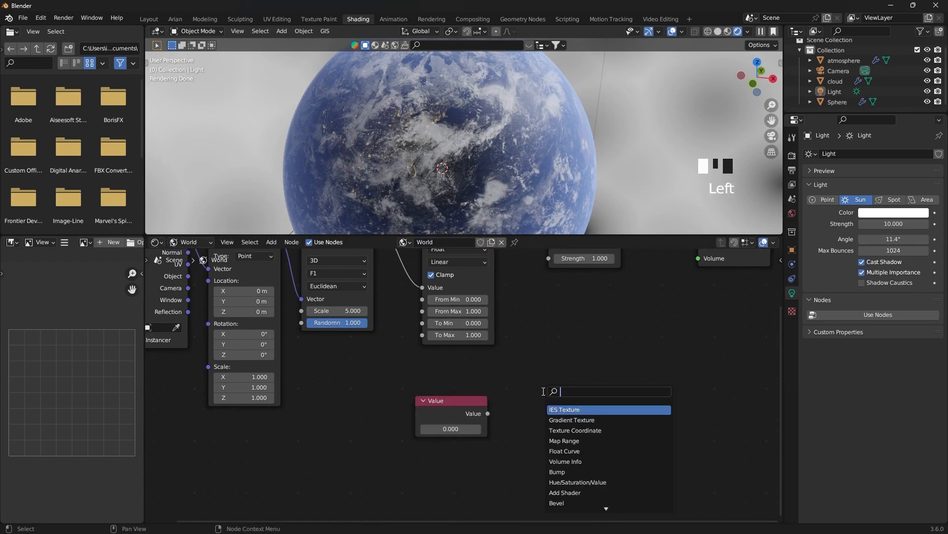
pyautogui.write('math')
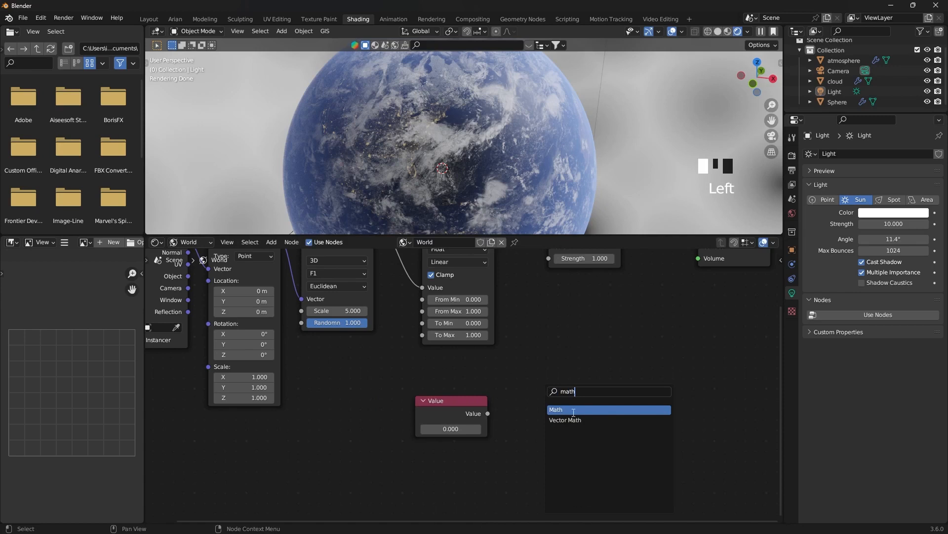
pyautogui.press('Return')
# - Spread out the world nodes, moving Map Range, Background and World Output away from the Voronoi Texture and Value and Add below the gap
pyautogui.scroll(-2, 576, 349)
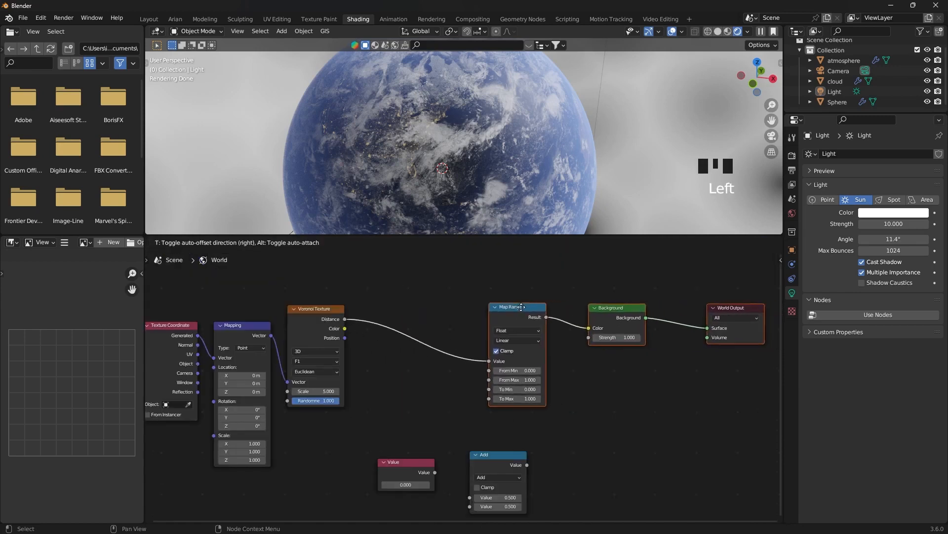
pyautogui.click(515, 307)
pyautogui.click(423, 388)
pyautogui.moveTo(425, 388); pyautogui.dragTo(453, 325, button='middle')
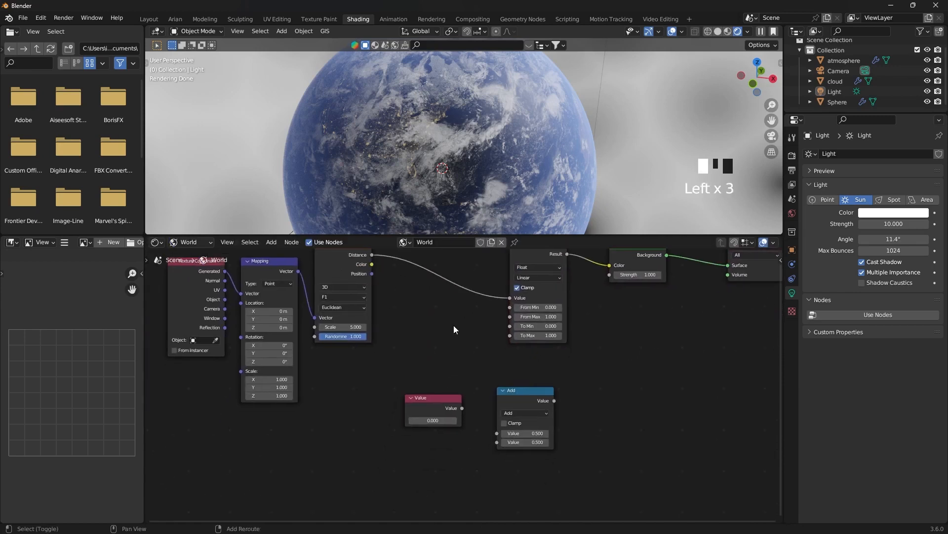
pyautogui.moveTo(519, 355); pyautogui.dragTo(385, 404)
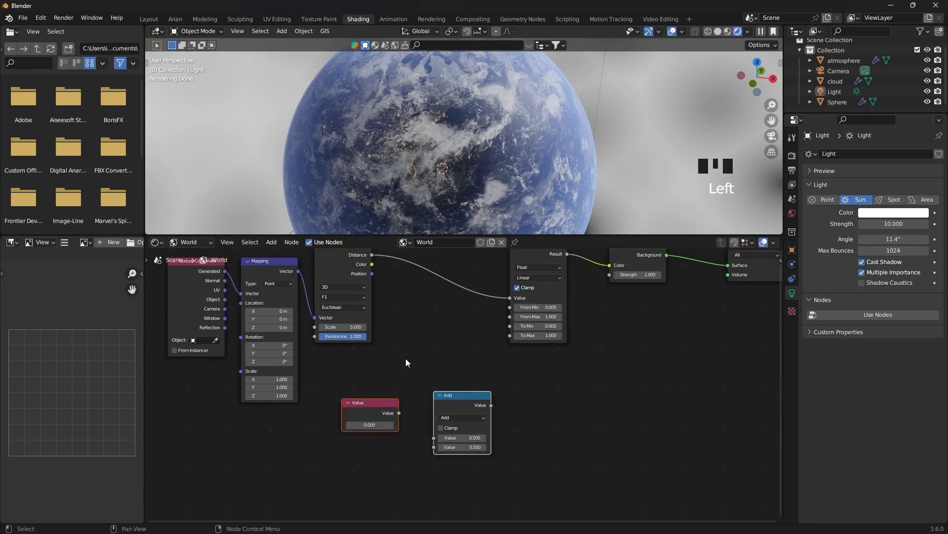
pyautogui.click(405, 358)
# - Connect the Value node to Map Range's From Min and the Add node's first value, and Add's output to From Max
pyautogui.scroll(3, 415, 355)
pyautogui.moveTo(425, 355); pyautogui.dragTo(393, 405, button='middle')
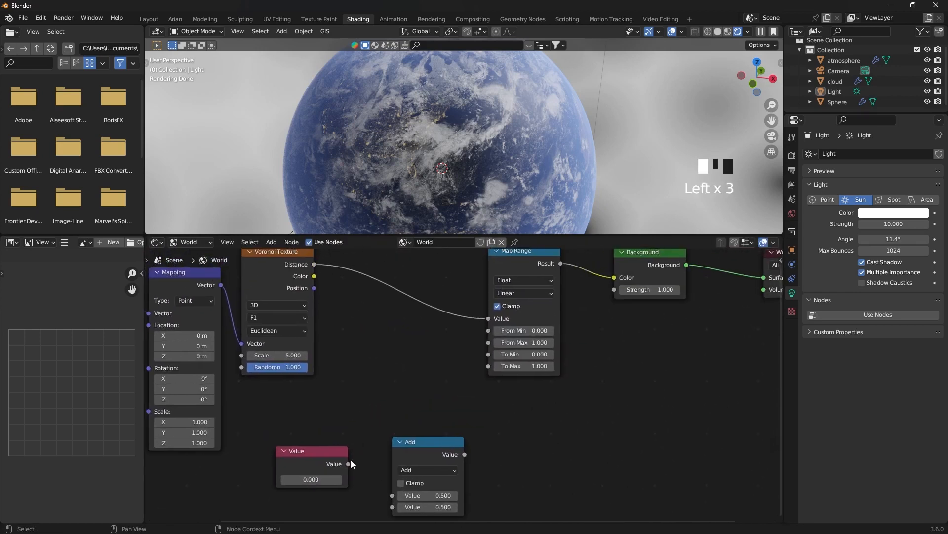
pyautogui.moveTo(348, 463); pyautogui.dragTo(488, 330)
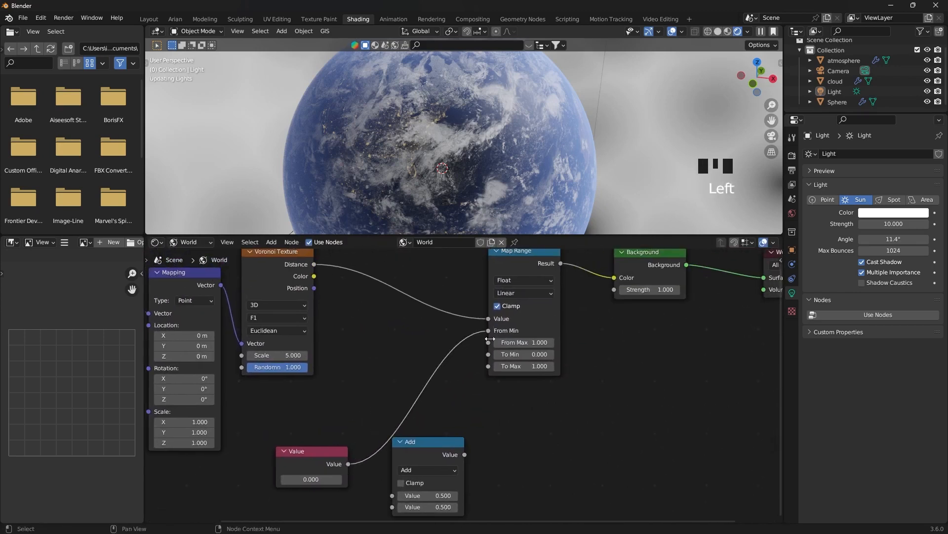
pyautogui.click(457, 442)
pyautogui.moveTo(458, 442); pyautogui.dragTo(480, 429)
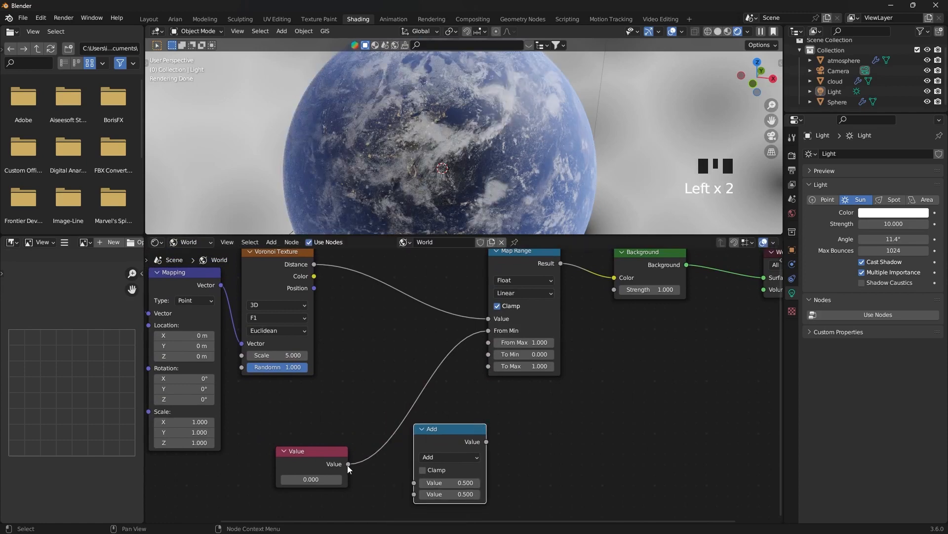
pyautogui.moveTo(349, 464); pyautogui.dragTo(414, 483)
pyautogui.moveTo(441, 429); pyautogui.dragTo(487, 342)
# - Move the Map Range node closer to the Background node
pyautogui.scroll(3, 521, 346)
pyautogui.keyDown('shift'); pyautogui.moveTo(560, 334); pyautogui.dragTo(533, 391, button='middle'); pyautogui.keyUp('shift')
pyautogui.scroll(1, 533, 392)
pyautogui.moveTo(551, 265); pyautogui.dragTo(595, 269)
pyautogui.scroll(-5, 535, 370)
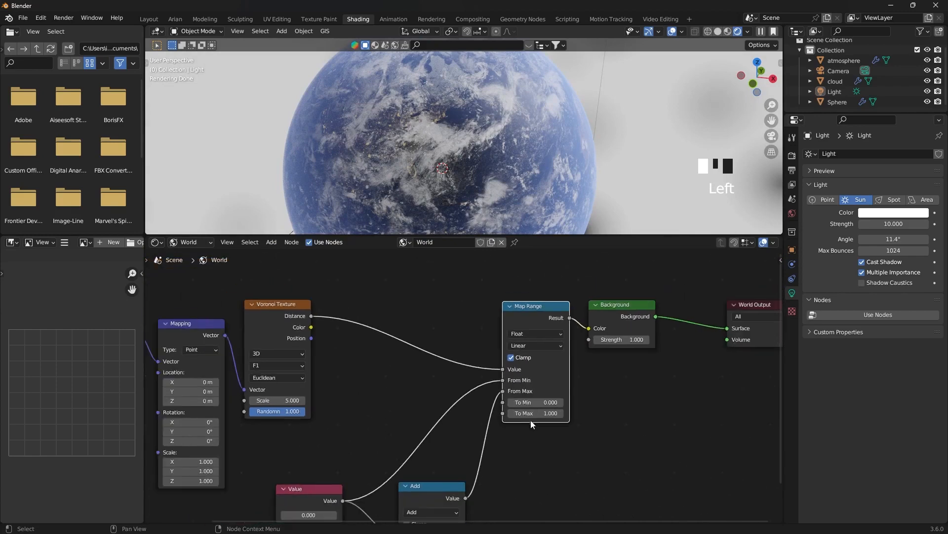
# - Set the Add node's second value to -0.050 and the Value node to 0.100, and check the stars around the Earth
pyautogui.keyDown('shift'); pyautogui.moveTo(534, 431); pyautogui.dragTo(555, 370, button='middle'); pyautogui.keyUp('shift')
pyautogui.scroll(1, 512, 473)
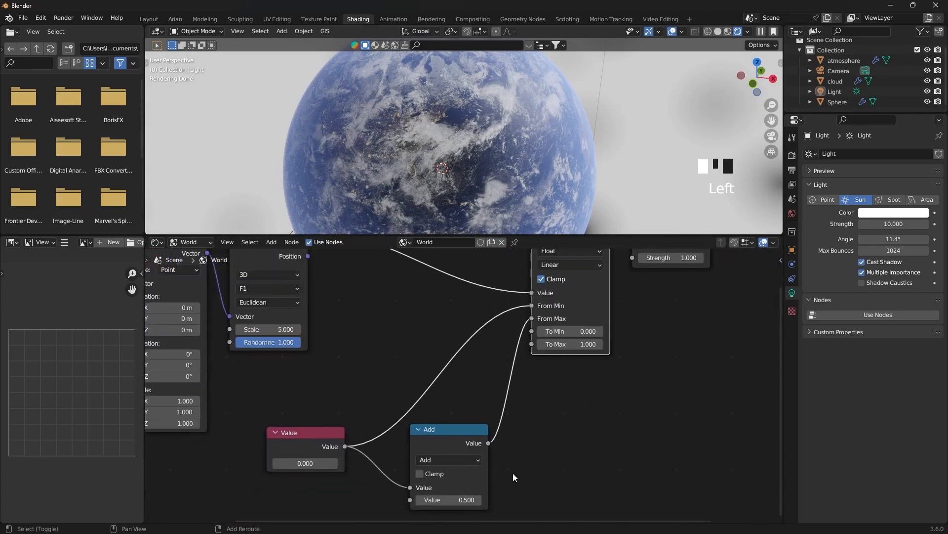
pyautogui.click(461, 493)
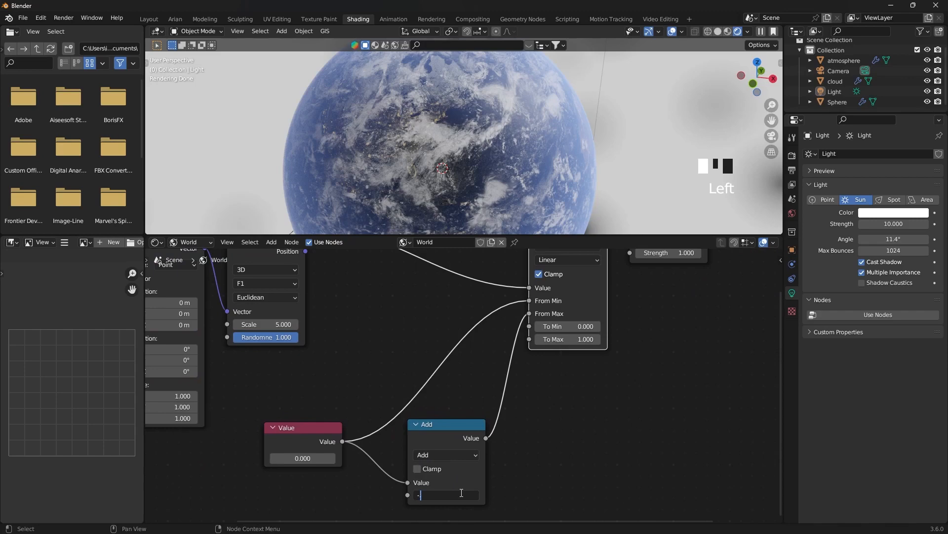
pyautogui.press('Return')
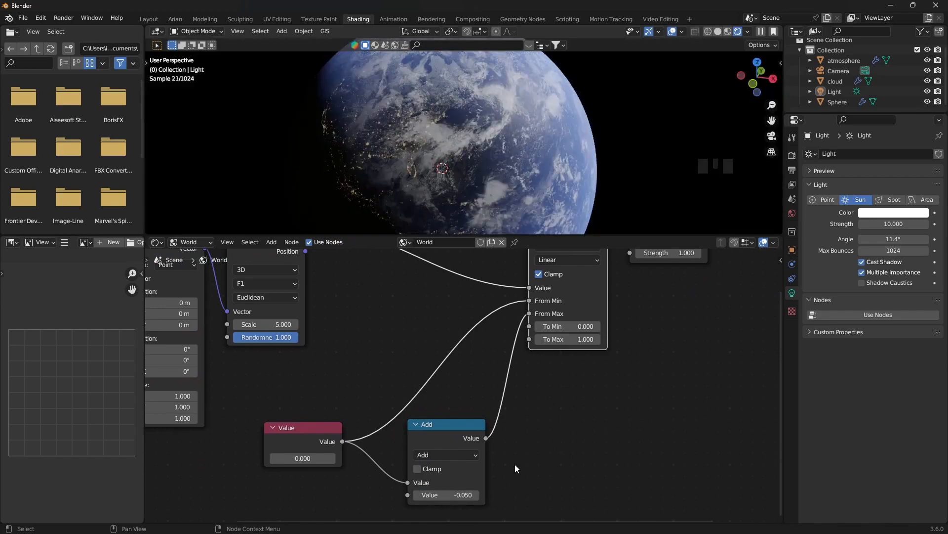
pyautogui.click(331, 458)
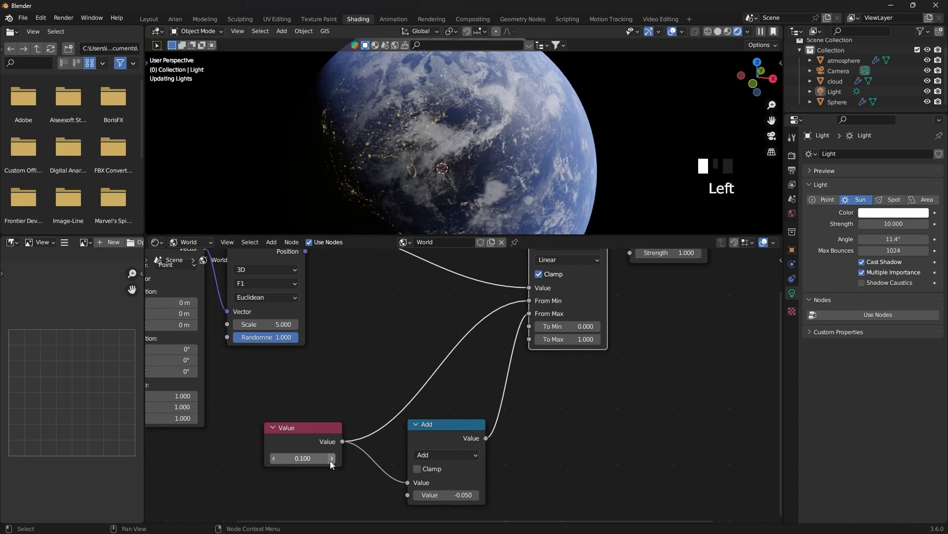
pyautogui.scroll(-3, 562, 173)
pyautogui.scroll(-2, 553, 160)
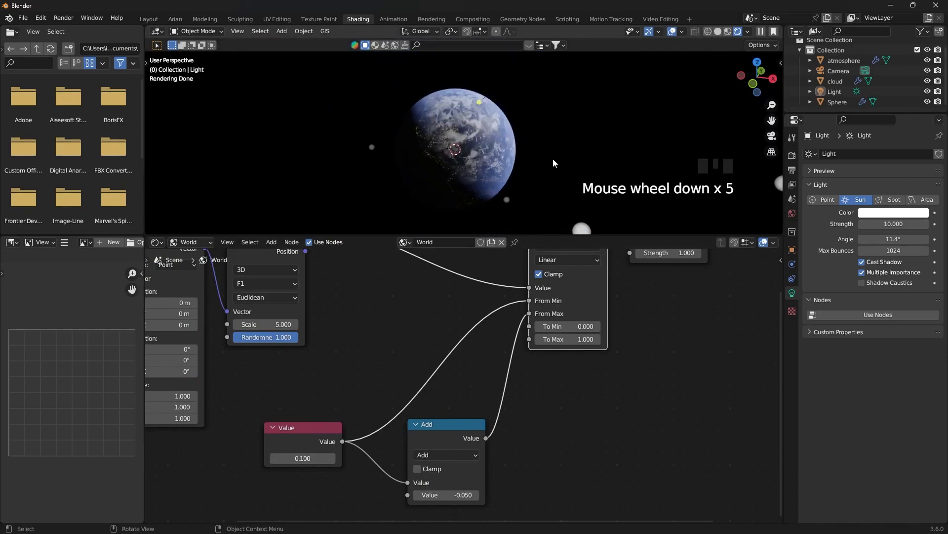
pyautogui.scroll(2, 523, 160)
pyautogui.scroll(-2, 535, 163)
# - Set the Voronoi Texture's Scale to 35.000 for smaller, denser stars
pyautogui.moveTo(394, 281); pyautogui.dragTo(489, 354, button='middle')
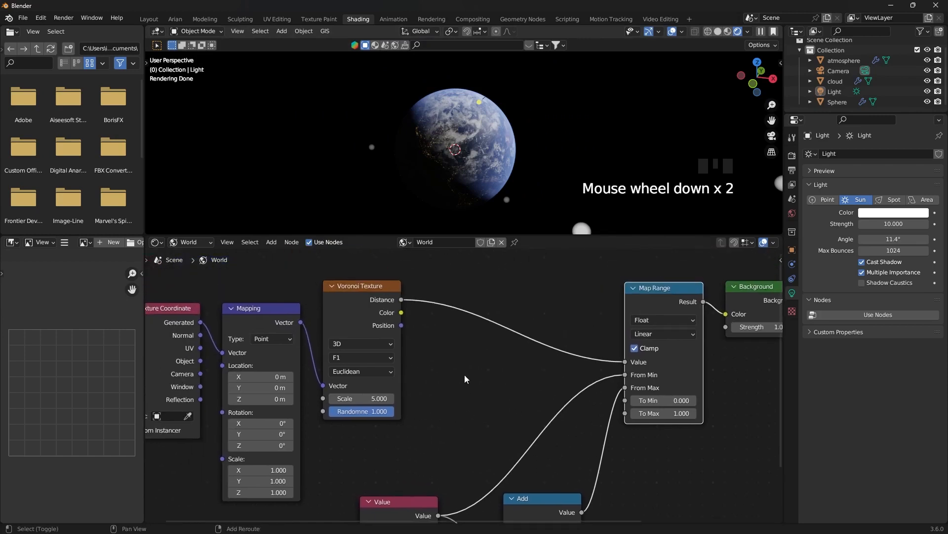
pyautogui.scroll(2, 466, 379)
pyautogui.click(363, 401)
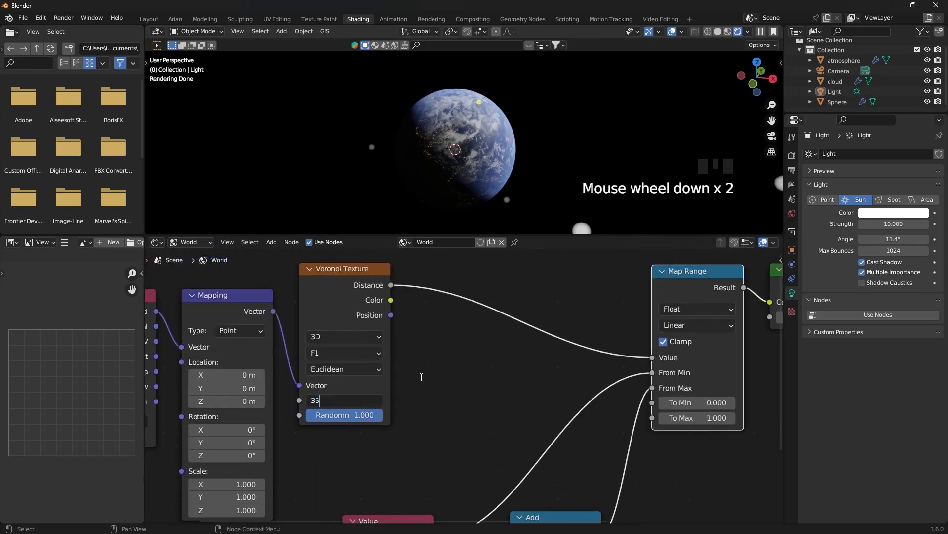
pyautogui.press('Return')
pyautogui.scroll(-1, 531, 149)
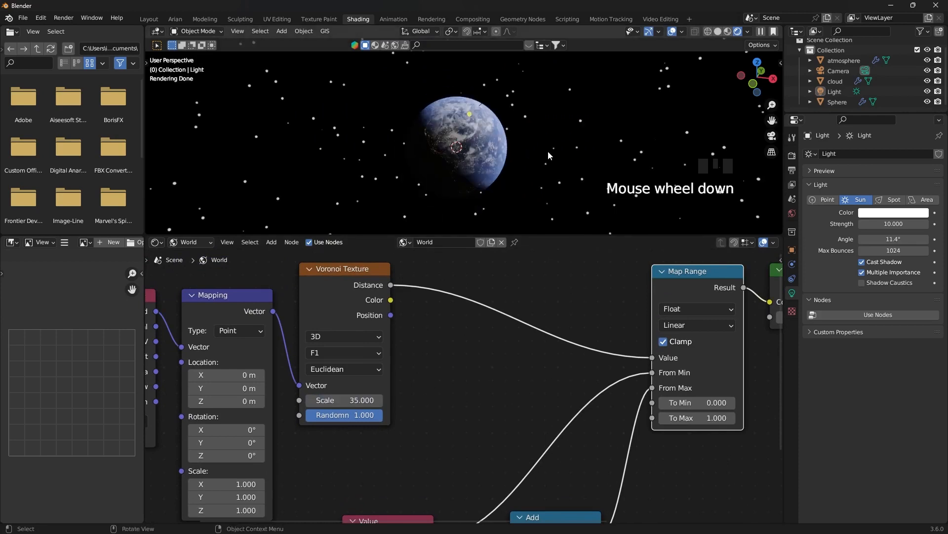
# - Move the Background and World Output nodes away from the Map Range node to widen the gap
pyautogui.scroll(3, 558, 150)
pyautogui.scroll(-1, 573, 154)
pyautogui.click(506, 387)
pyautogui.scroll(-10, 506, 388)
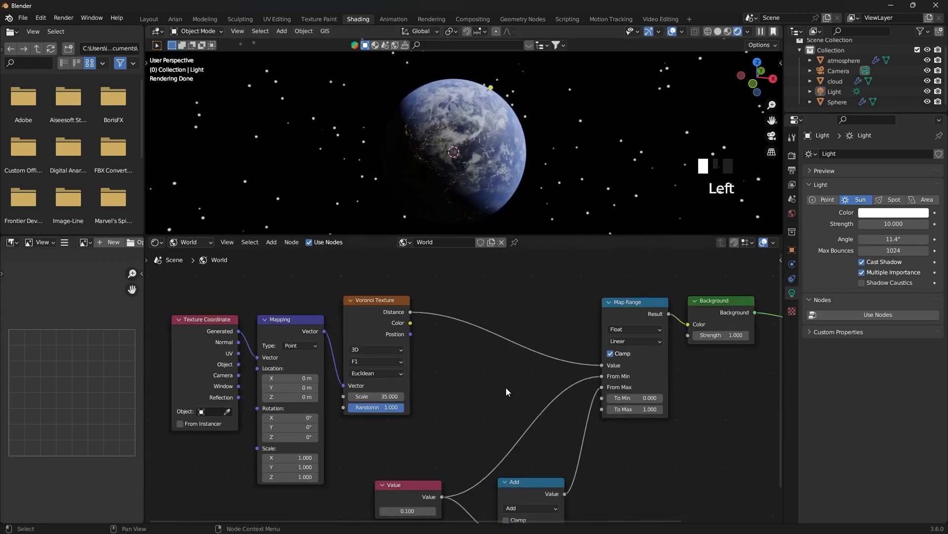
pyautogui.moveTo(558, 416); pyautogui.dragTo(458, 387, button='middle')
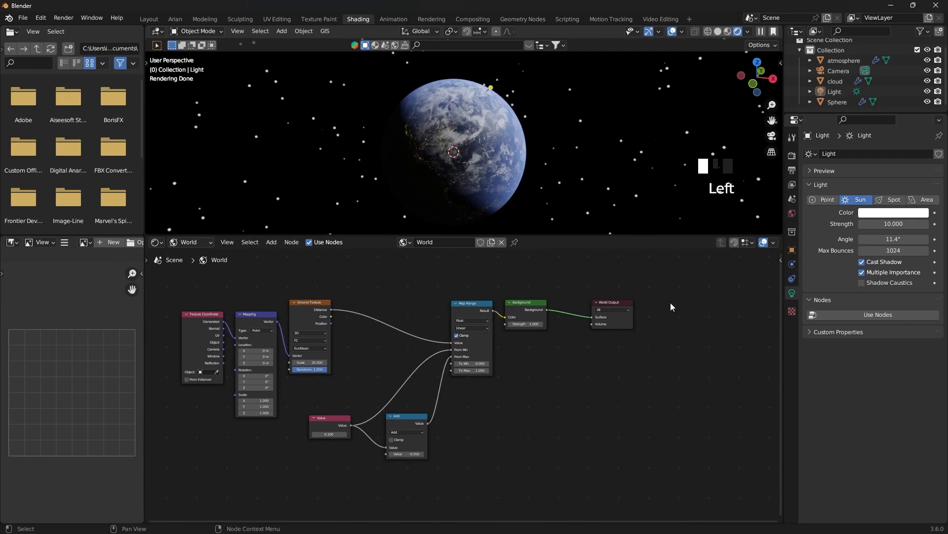
pyautogui.moveTo(658, 285); pyautogui.dragTo(455, 384)
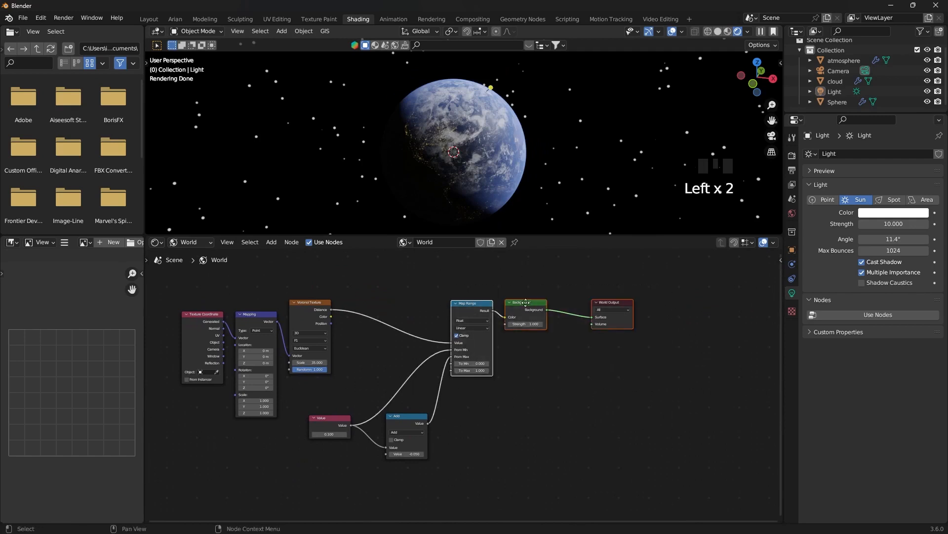
pyautogui.moveTo(525, 303); pyautogui.dragTo(470, 299)
# - Duplicate the star node chain through Map Range below the original, and lower the Background and World Output nodes between both chains
pyautogui.moveTo(497, 258); pyautogui.dragTo(179, 469)
pyautogui.hotkey('shift', 'd')
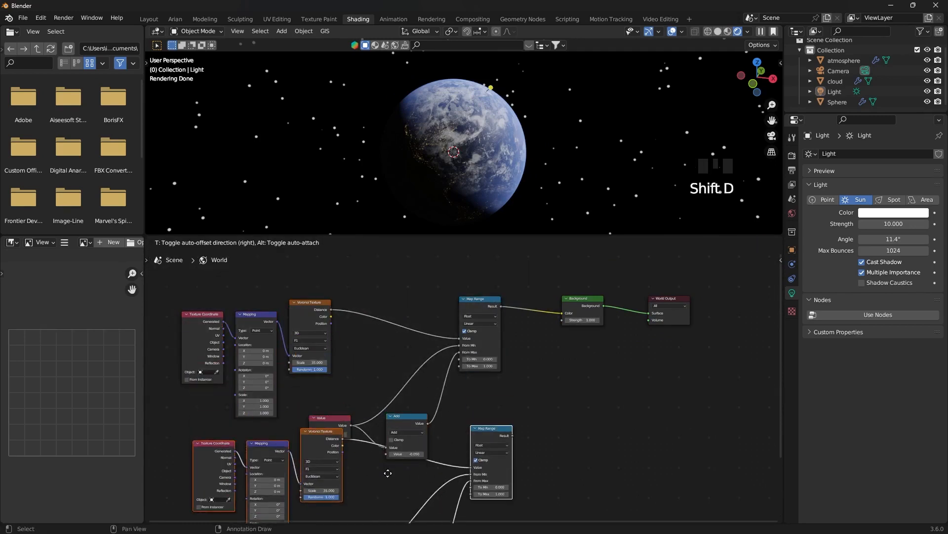
pyautogui.click(387, 496)
pyautogui.moveTo(699, 280); pyautogui.dragTo(557, 378)
pyautogui.moveTo(588, 300); pyautogui.dragTo(635, 353)
pyautogui.click(544, 420)
# - Insert a Math node set to Add between the original Map Range and Background, and connect the duplicate Map Range's Result to its second value
pyautogui.keyDown('shift'); pyautogui.moveTo(558, 419); pyautogui.dragTo(539, 414, button='middle'); pyautogui.keyUp('shift')
pyautogui.scroll(3, 536, 362)
pyautogui.hotkey('shift', 'a')
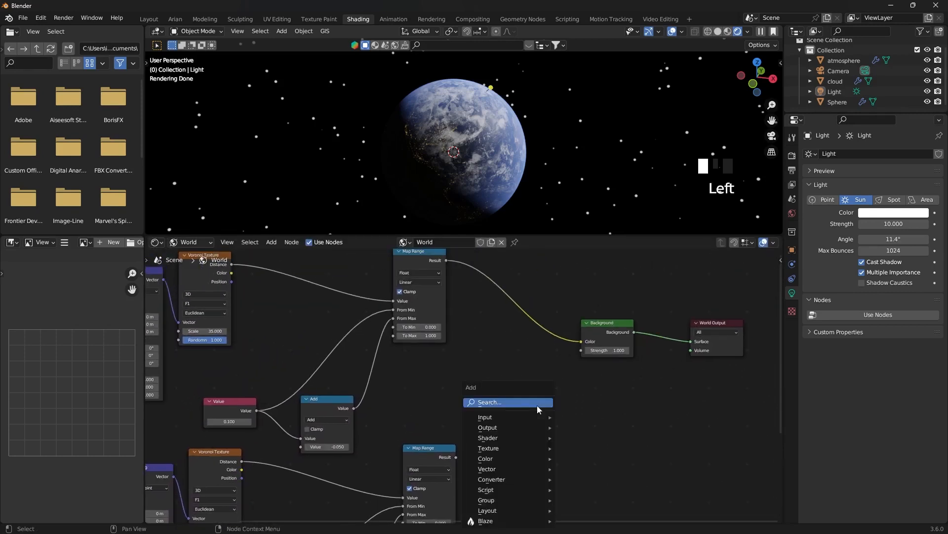
pyautogui.click(537, 405)
pyautogui.write('math')
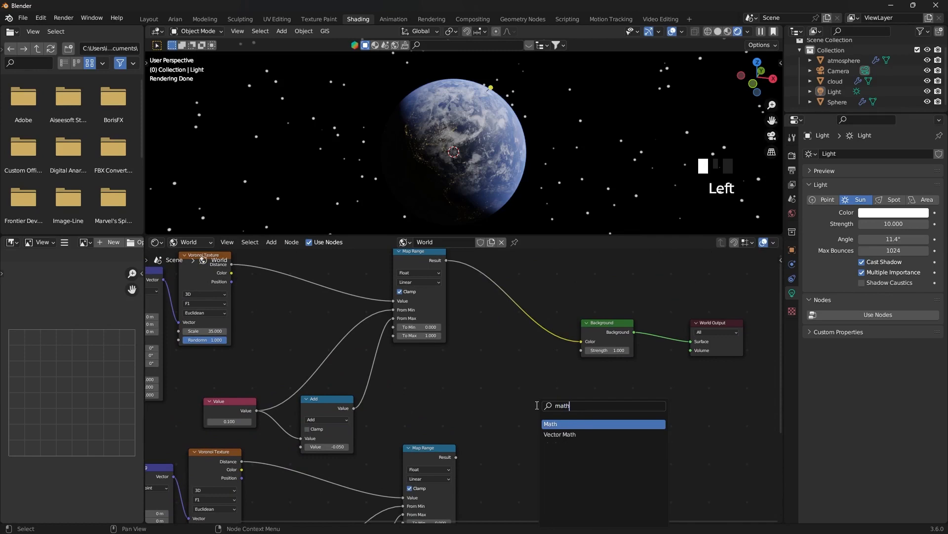
pyautogui.press('Return')
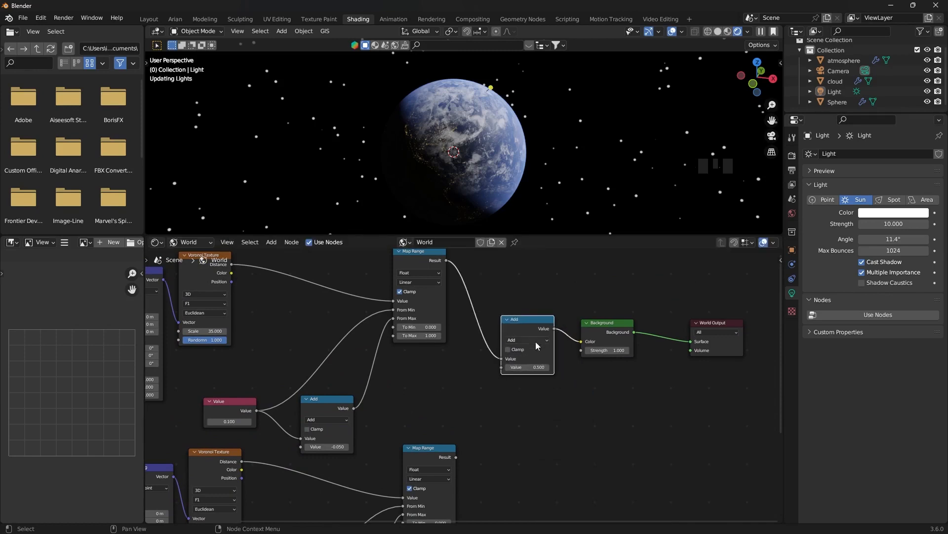
pyautogui.click(517, 389)
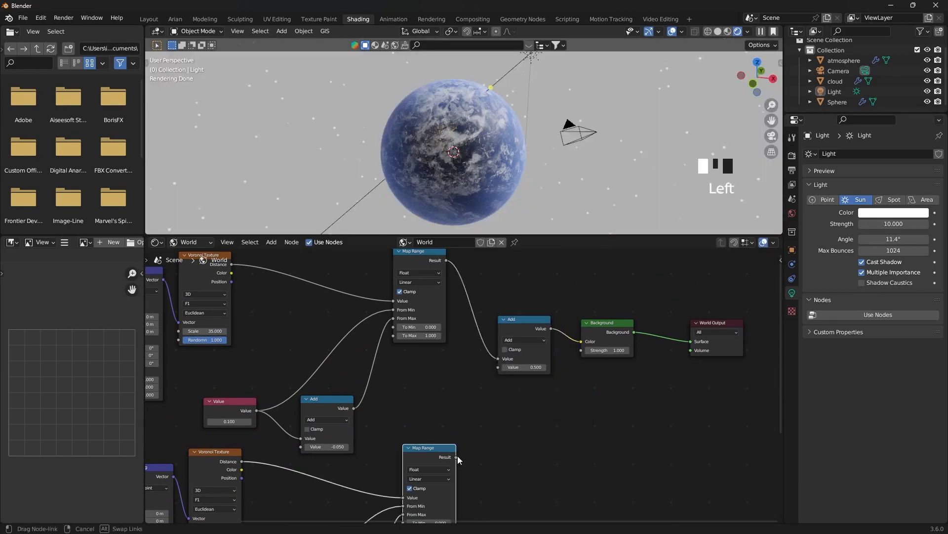
pyautogui.moveTo(457, 456); pyautogui.dragTo(497, 367)
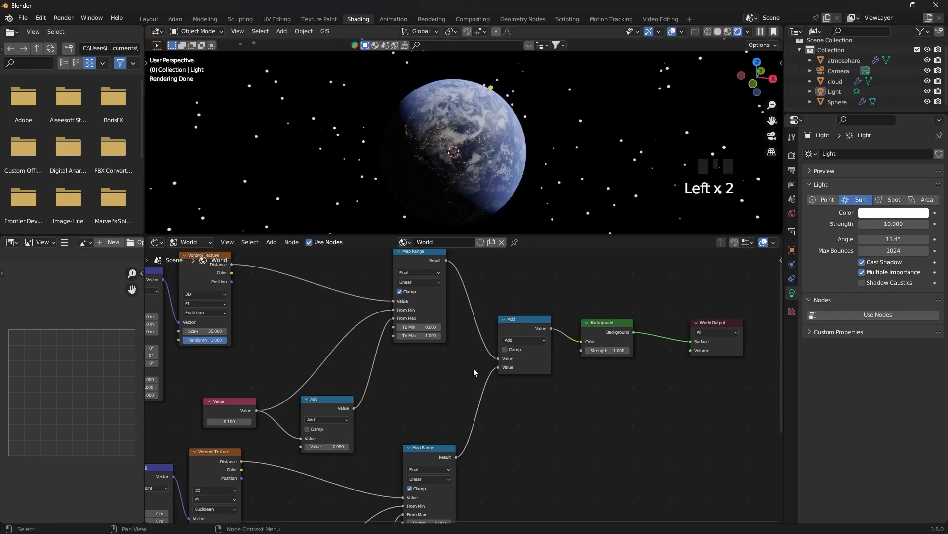
# - Set the Scale of the duplicated Voronoi Texture to 120 for a second layer of smaller stars
pyautogui.moveTo(359, 465); pyautogui.dragTo(602, 508, button='middle')
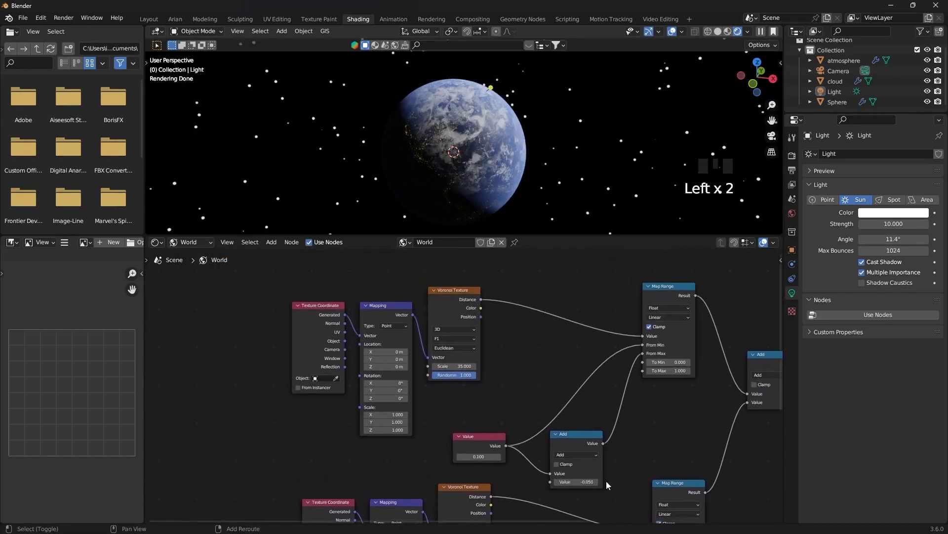
pyautogui.scroll(3, 479, 420)
pyautogui.moveTo(514, 366); pyautogui.dragTo(510, 414, button='middle')
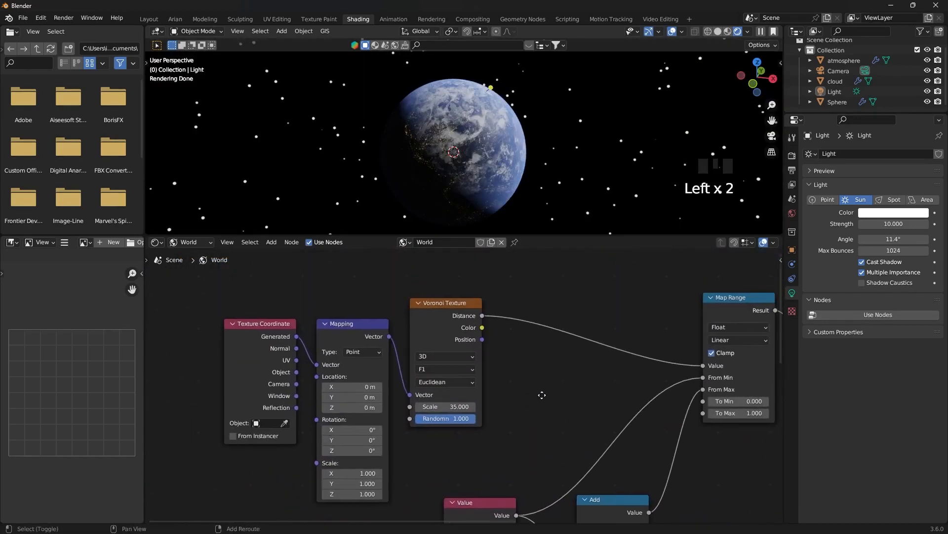
pyautogui.moveTo(510, 448); pyautogui.dragTo(487, 261, button='middle')
pyautogui.keyDown('shift'); pyautogui.moveTo(530, 431); pyautogui.dragTo(519, 342, button='middle'); pyautogui.keyUp('shift')
pyautogui.scroll(1, 465, 385)
pyautogui.doubleClick(444, 400)
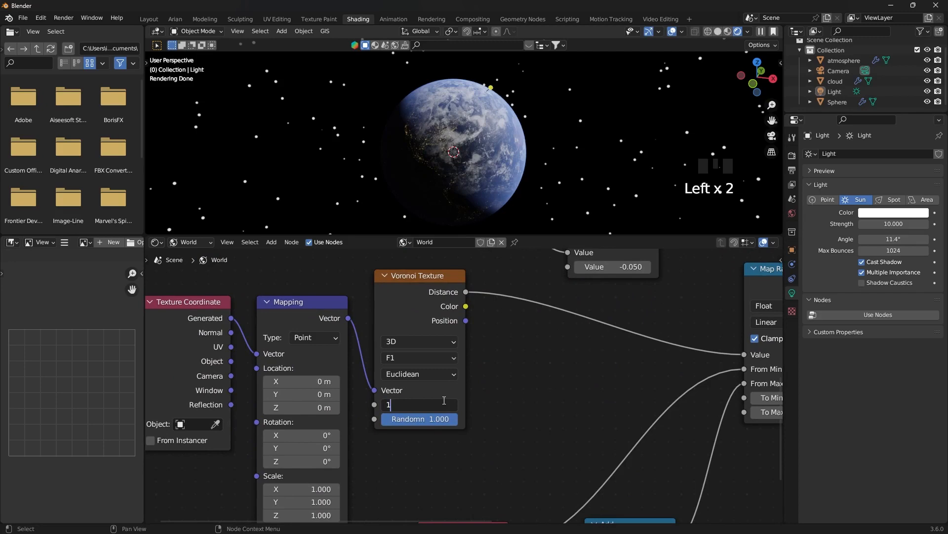
pyautogui.write('1210')
pyautogui.press('Return')
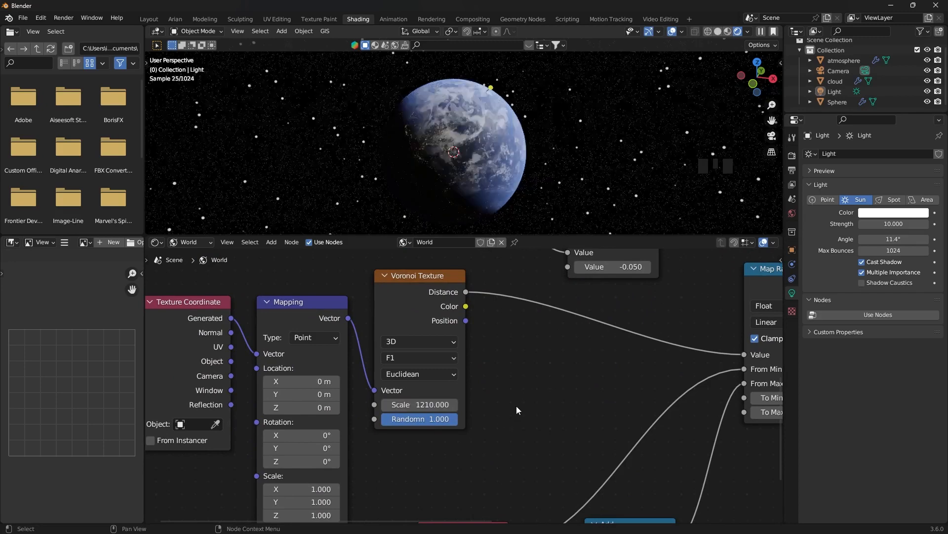
pyautogui.doubleClick(440, 409)
pyautogui.write('120')
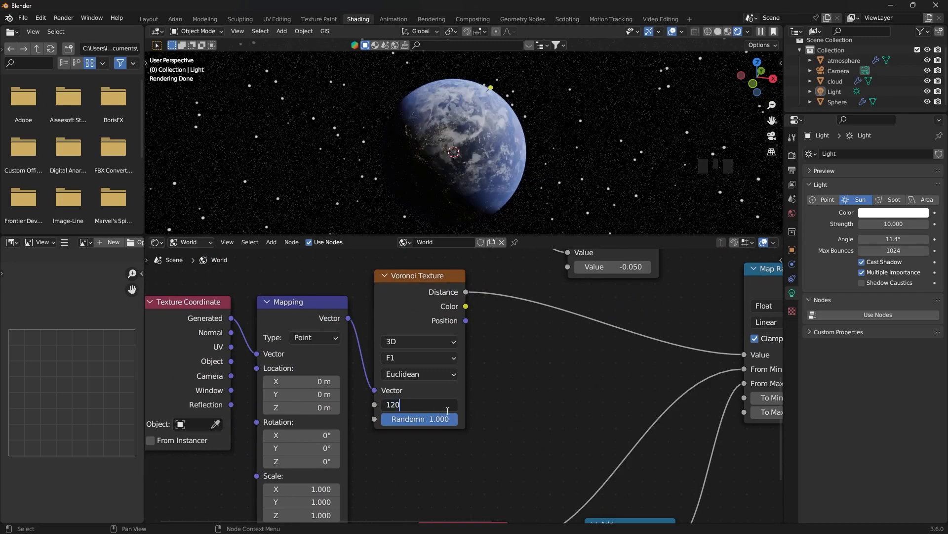
pyautogui.click(465, 385)
# - Review both star node chains and examine the Earth against the layered star background in an enlarged viewport
pyautogui.scroll(-4, 465, 383)
pyautogui.keyDown('shift'); pyautogui.moveTo(517, 374); pyautogui.dragTo(514, 500, button='middle'); pyautogui.keyUp('shift')
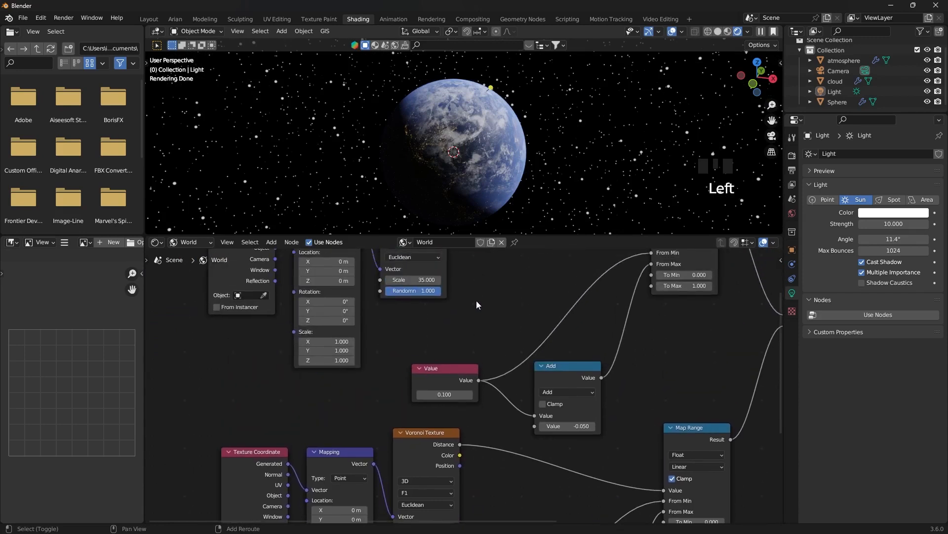
pyautogui.keyDown('shift'); pyautogui.moveTo(477, 302); pyautogui.dragTo(521, 425, button='middle'); pyautogui.keyUp('shift')
pyautogui.scroll(3, 461, 317)
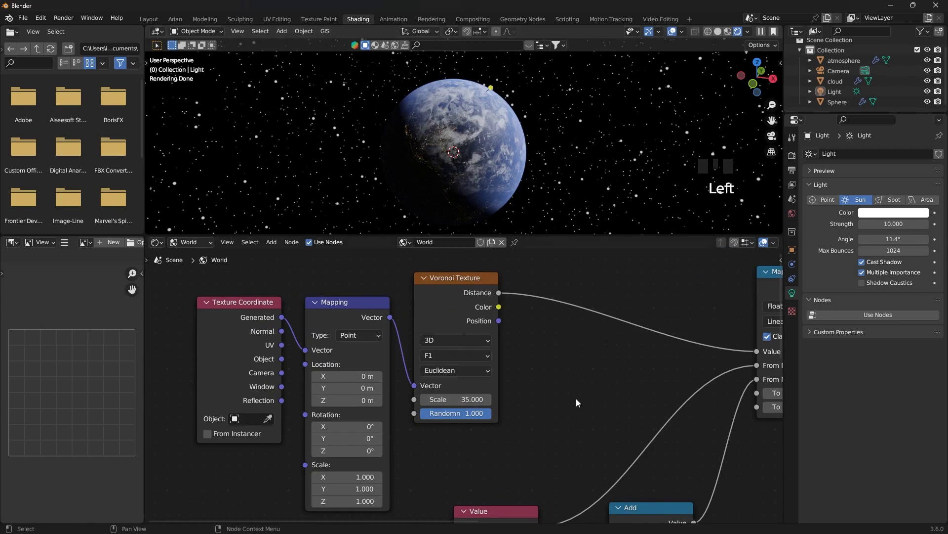
pyautogui.moveTo(576, 398)
pyautogui.keyDown('shift'); pyautogui.mouseDown(button='middle')
pyautogui.moveTo(547, 350)
pyautogui.moveTo(554, 262)
pyautogui.mouseUp(button='middle'); pyautogui.keyUp('shift')
pyautogui.moveTo(562, 435)
pyautogui.keyDown('shift'); pyautogui.mouseDown(button='middle')
pyautogui.moveTo(526, 371)
pyautogui.moveTo(532, 352)
pyautogui.mouseUp(button='middle'); pyautogui.keyUp('shift')
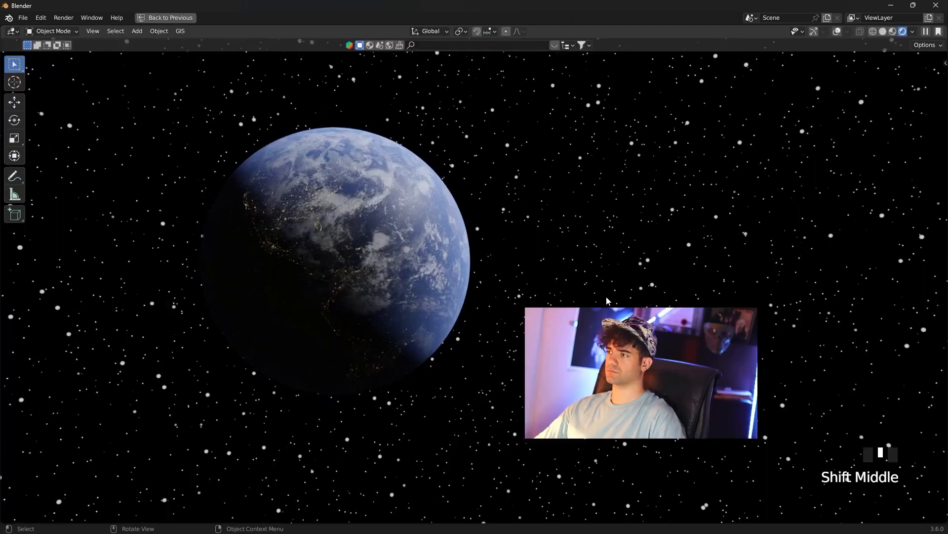
pyautogui.keyDown('shift'); pyautogui.moveTo(591, 290); pyautogui.dragTo(600, 295, button='middle'); pyautogui.keyUp('shift')
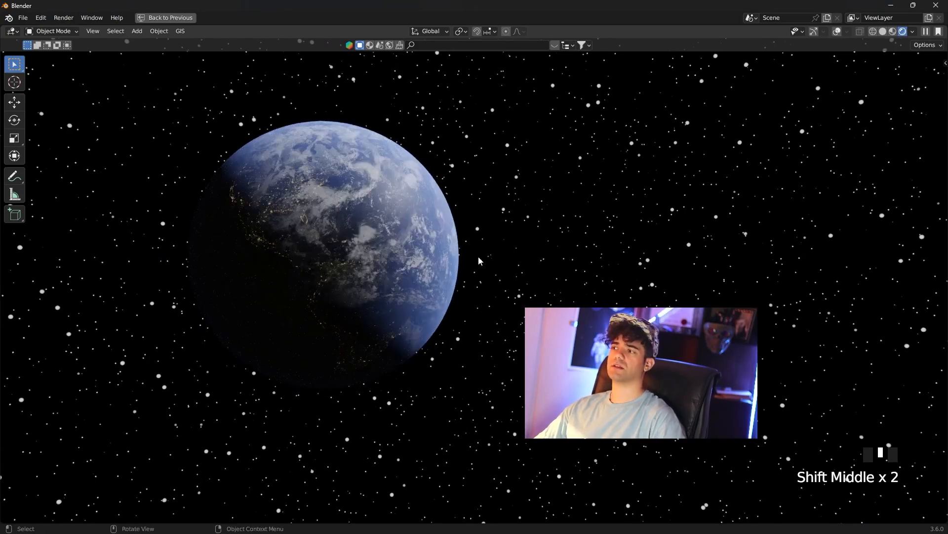
pyautogui.moveTo(453, 261)
pyautogui.mouseDown(button='middle')
pyautogui.moveTo(464, 261)
pyautogui.moveTo(457, 264)
pyautogui.mouseUp(button='middle')
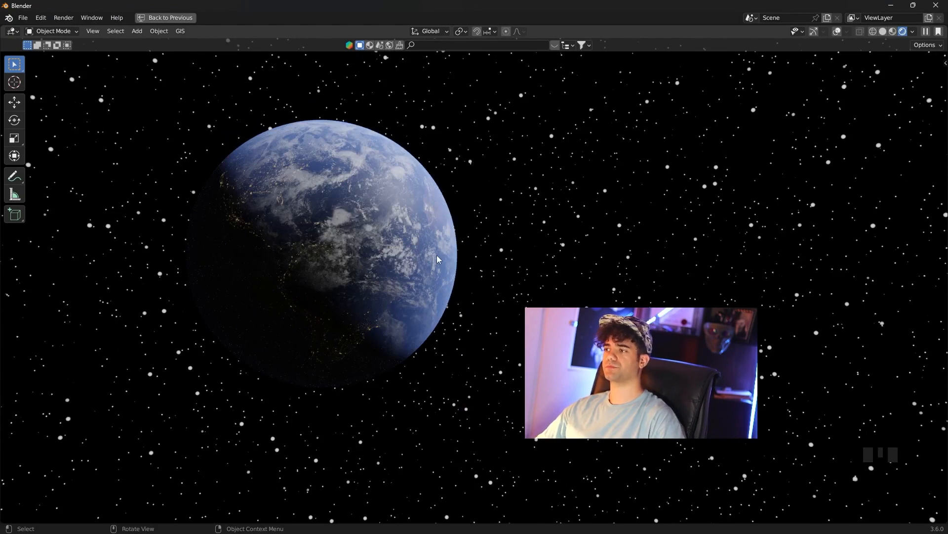